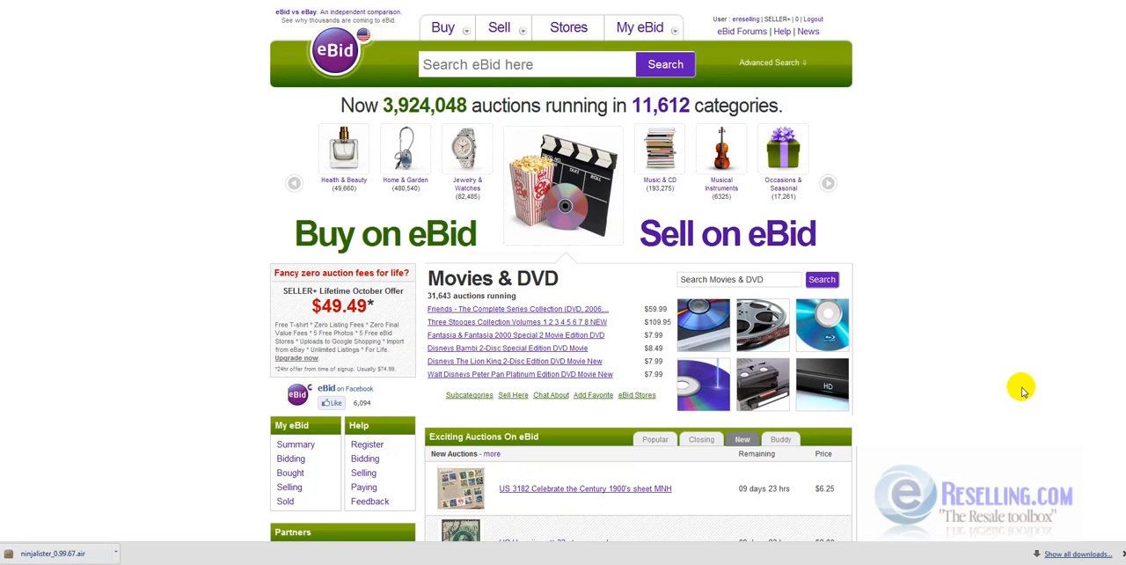
click(1020, 387)
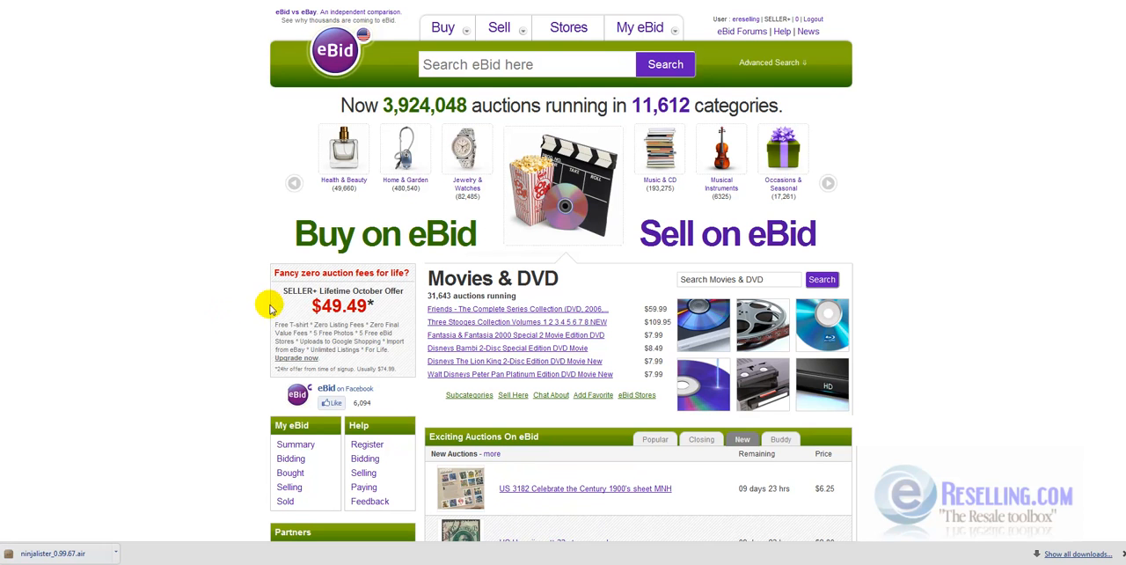
drag(283, 293, 411, 332)
click(238, 314)
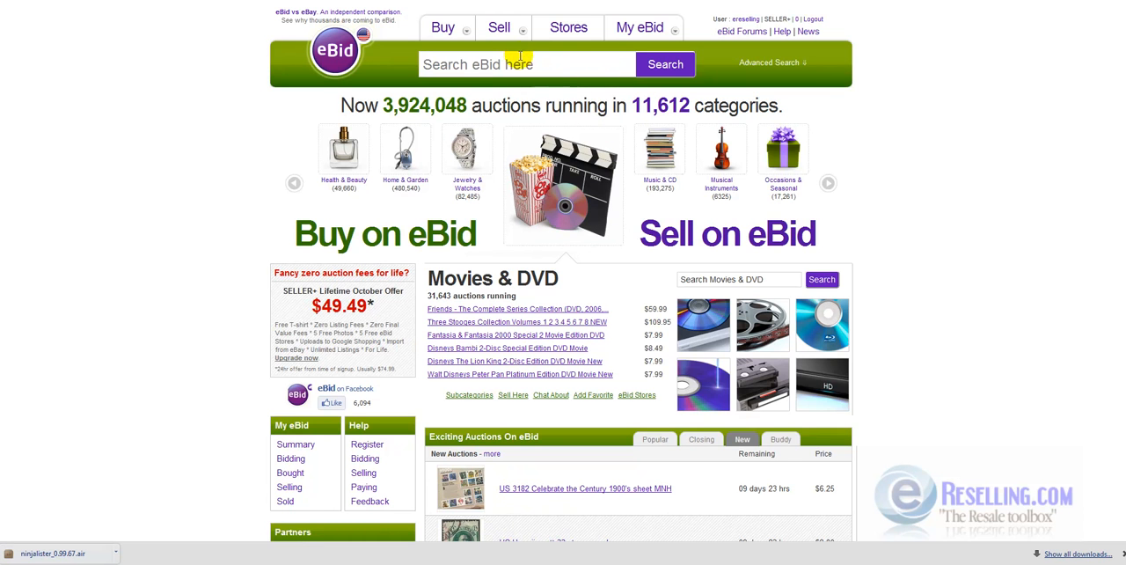
- Open eBid's Sell section and follow the option to import items from eBay, reaching the My Bulk Upload page
click(498, 29)
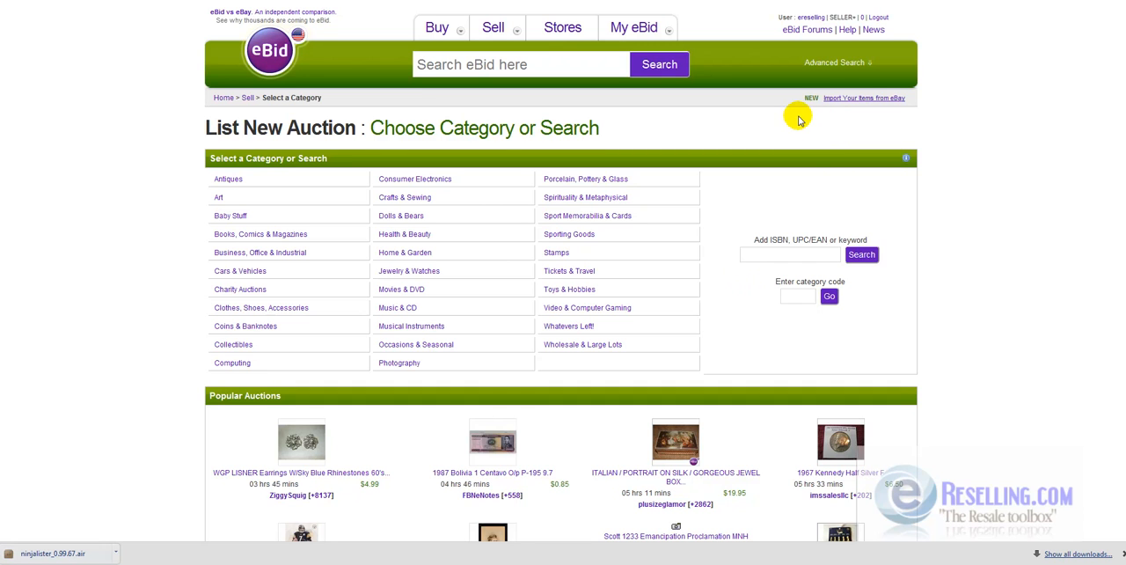
click(860, 99)
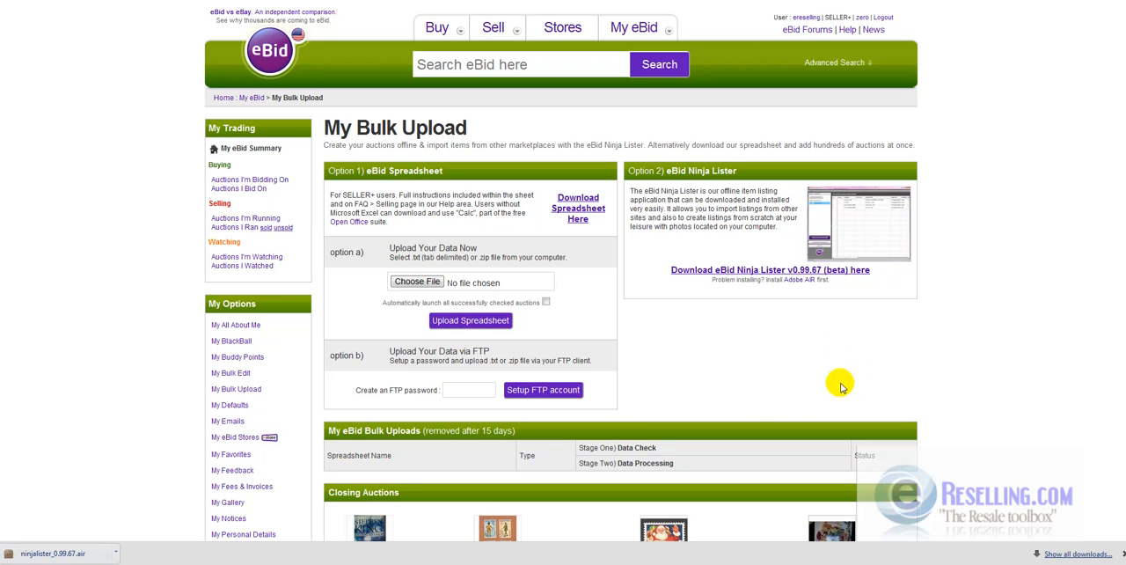
scroll(762, 387, down, 3)
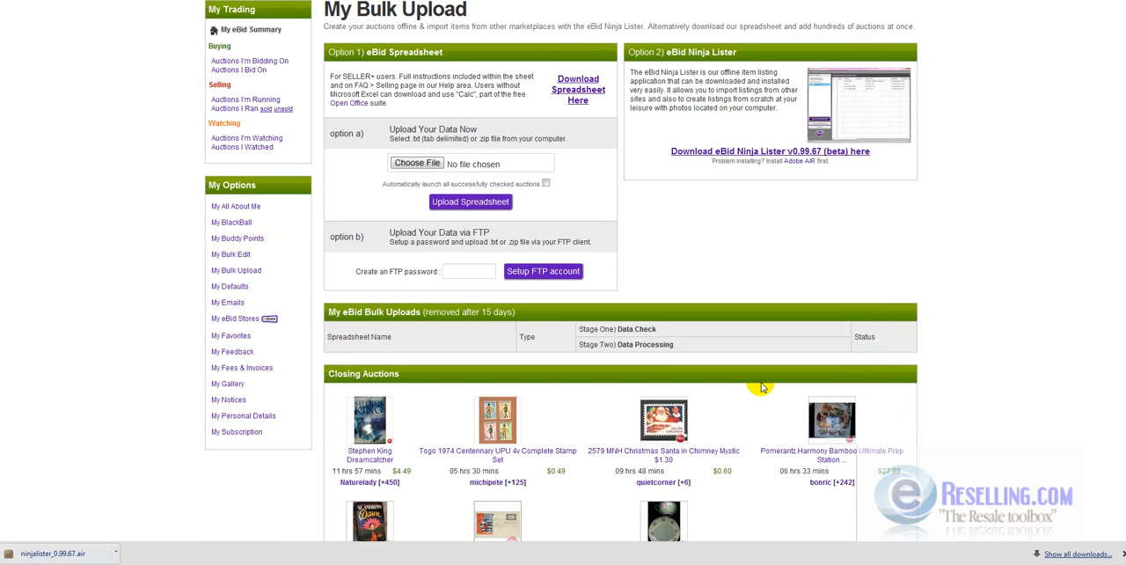
scroll(762, 387, up, 3)
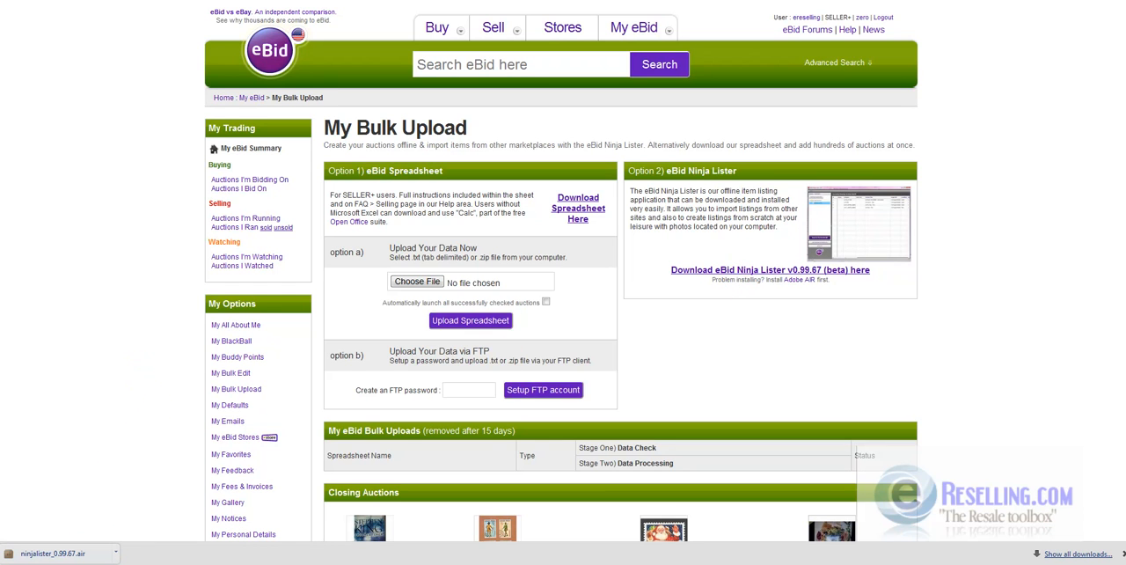
- Launch the eBid Ninja Lister desktop application and decline the Adobe AIR update
click(9, 562)
click(55, 502)
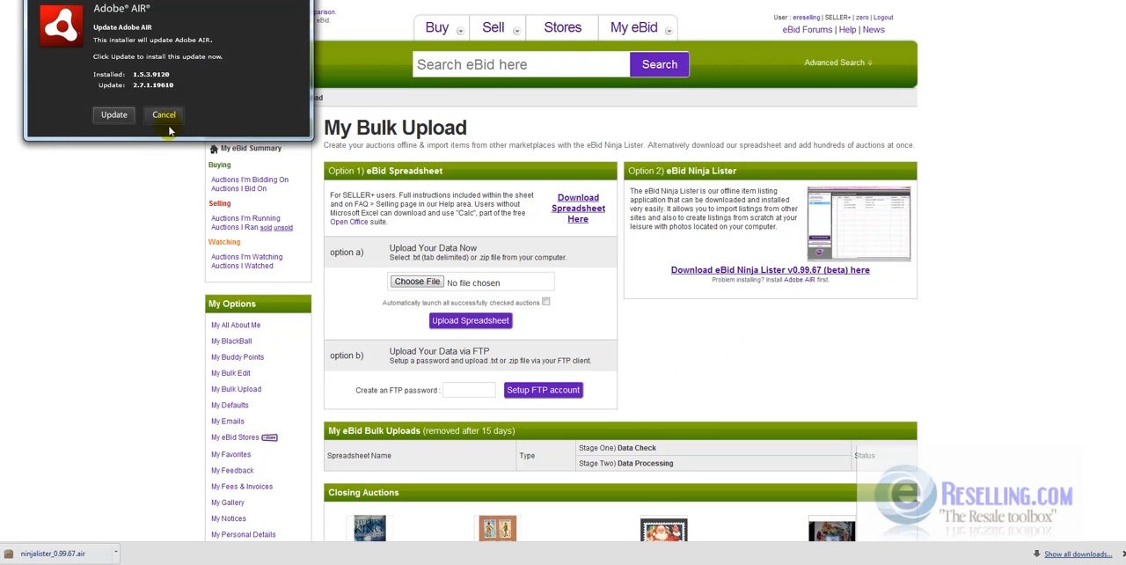
click(163, 115)
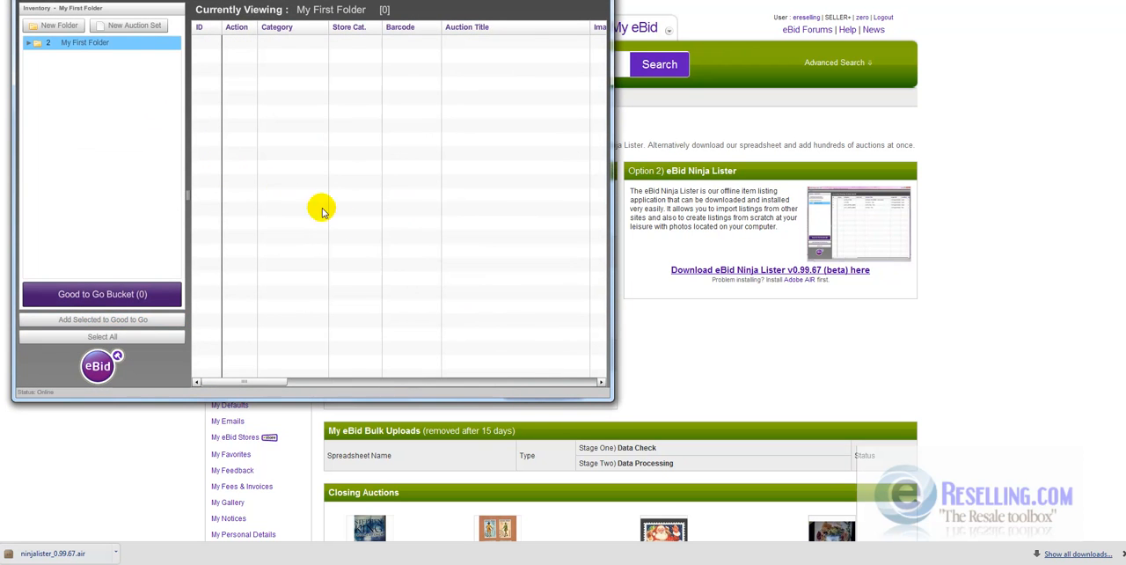
- Expand My First Folder in the Ninja Lister inventory to show its auction sets
click(80, 44)
right_click(84, 48)
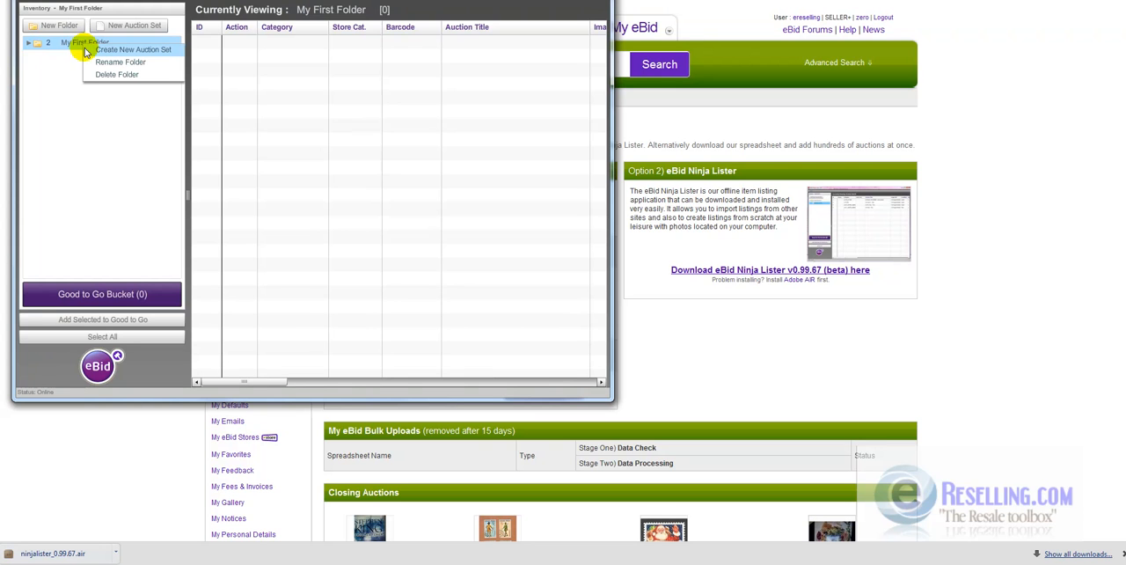
click(28, 43)
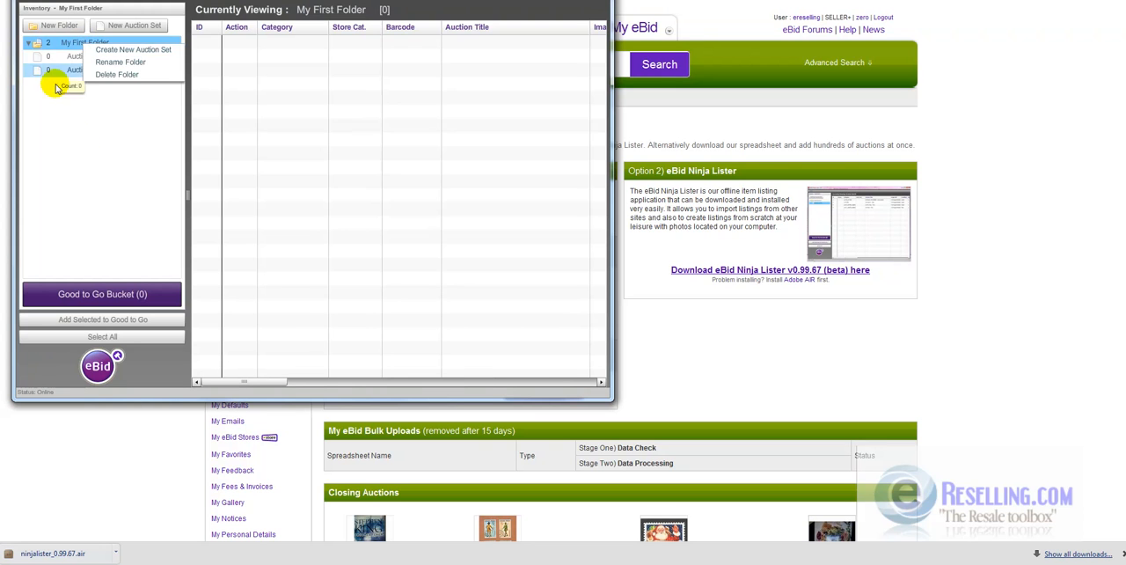
click(95, 68)
- Start importing auctions into Auction Set #1 and cancel the file selection
click(104, 56)
right_click(104, 57)
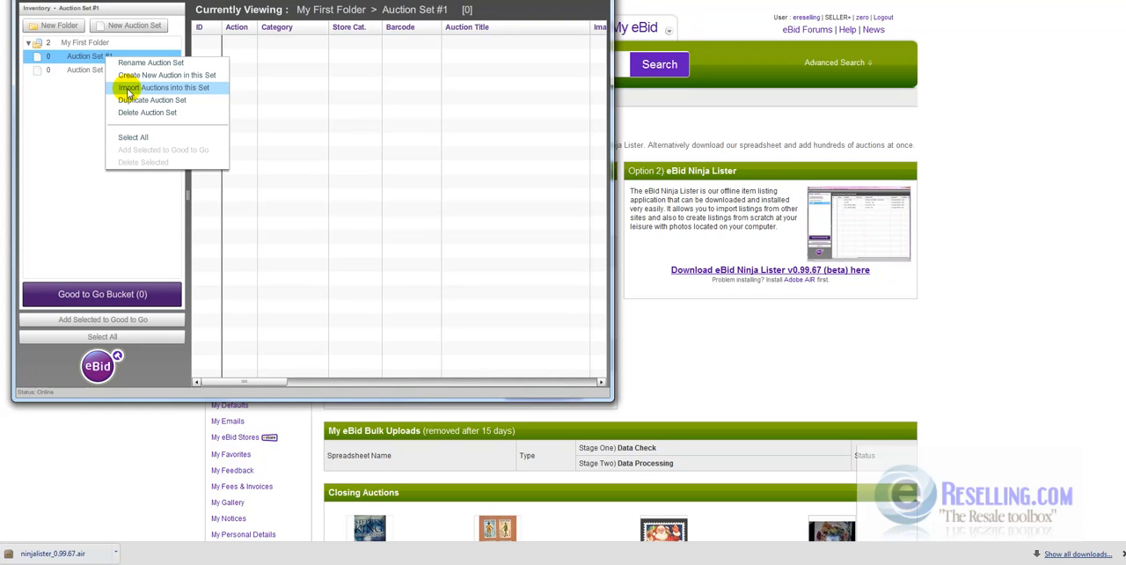
click(127, 88)
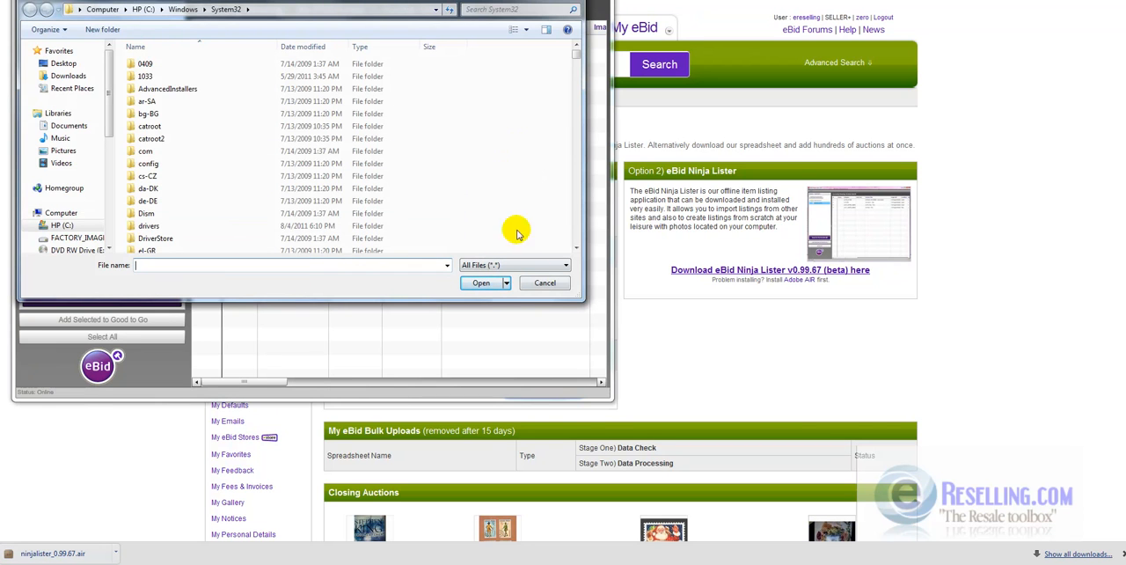
click(550, 288)
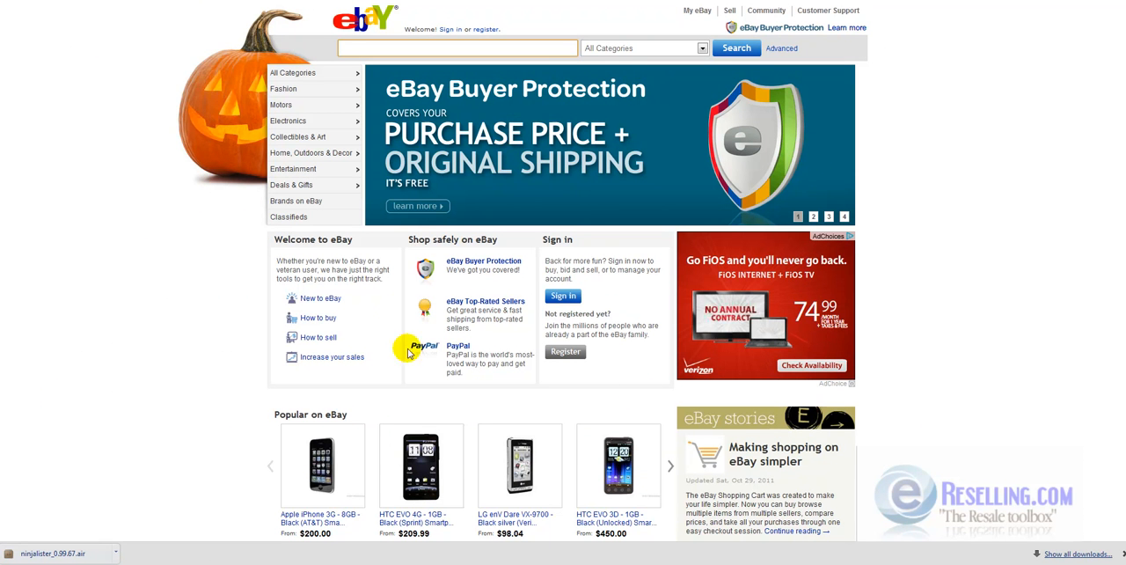
- Find and open the Turbo Lister page on the eBay site by way of the downloads page and the site map
scroll(457, 427, down, 3)
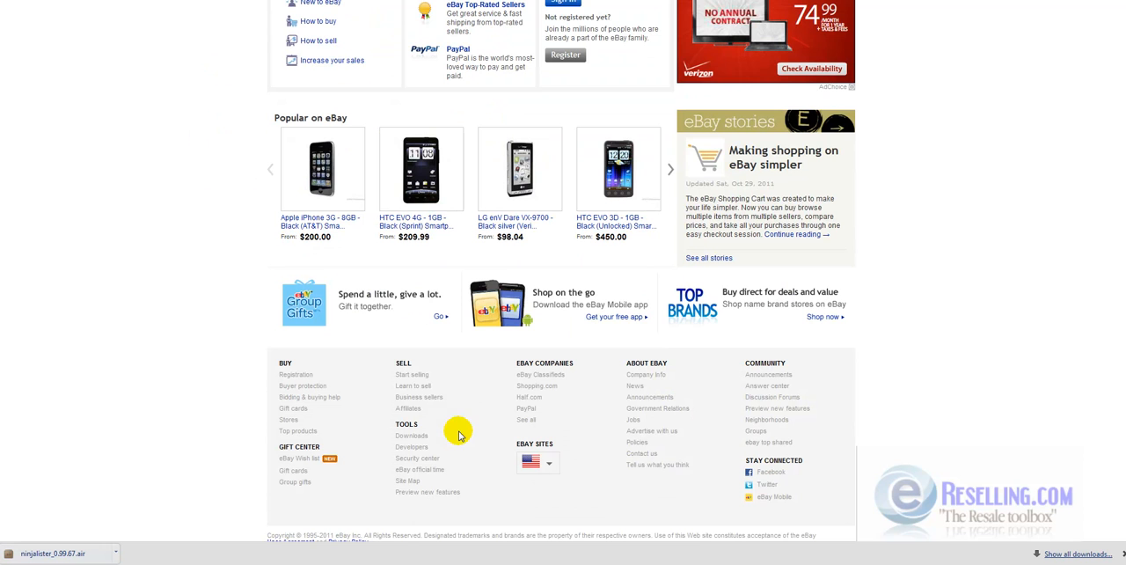
click(411, 436)
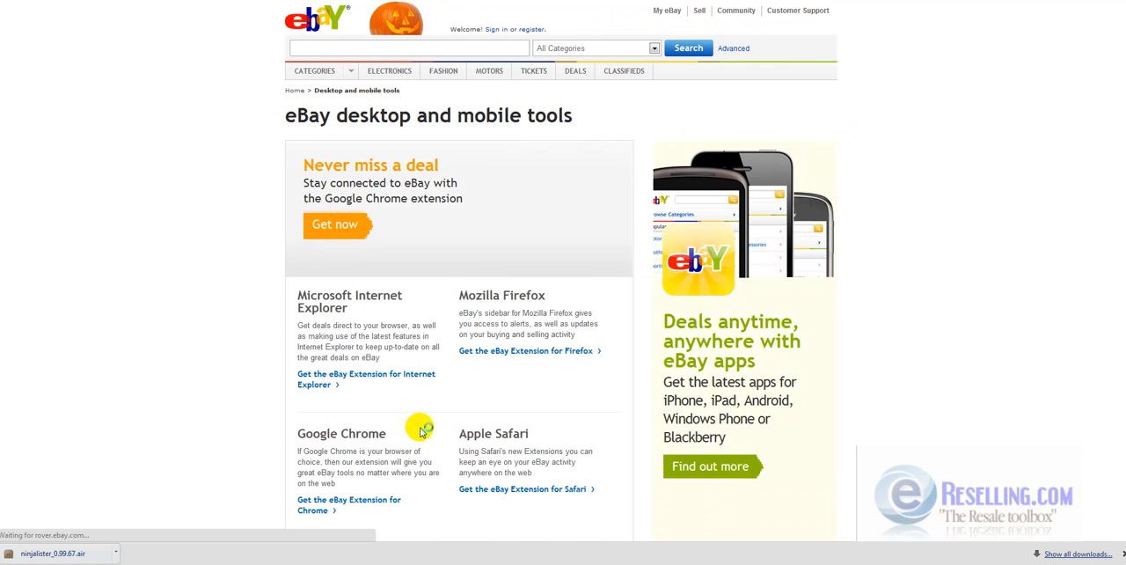
scroll(584, 415, down, 1)
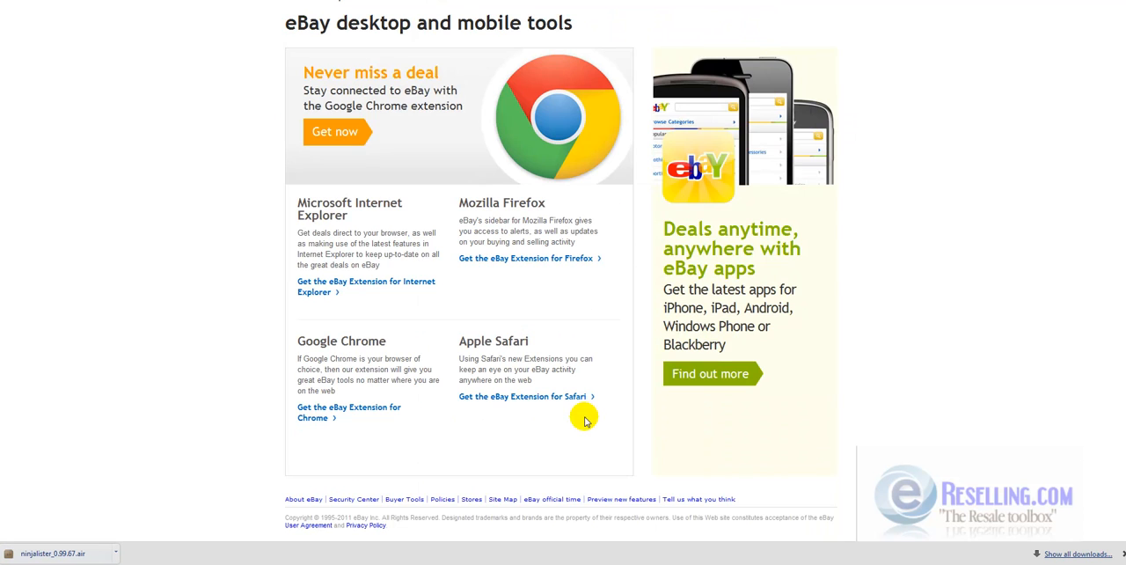
click(498, 498)
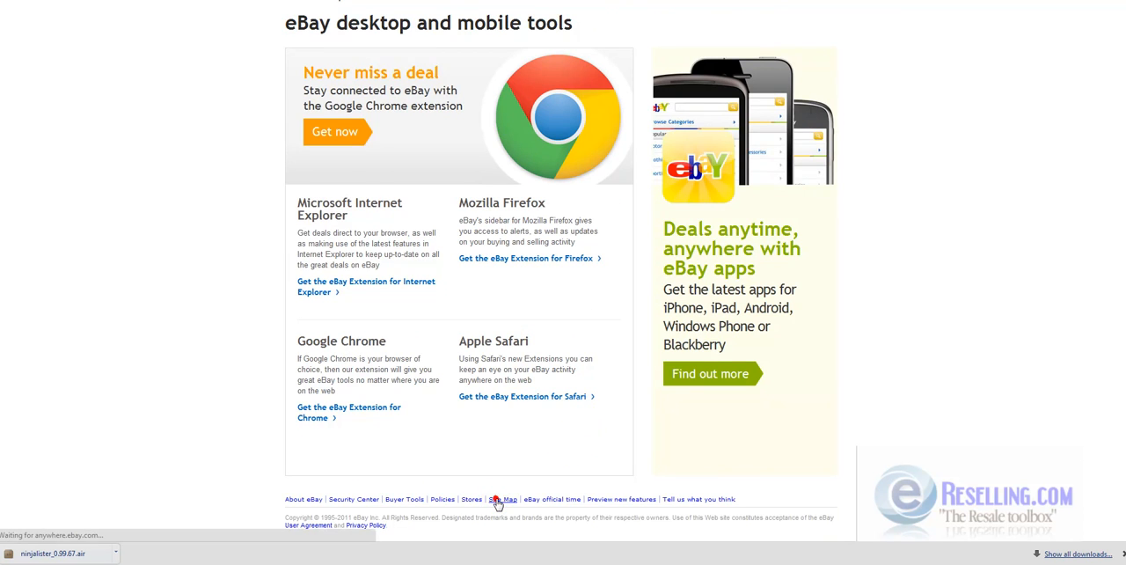
scroll(661, 435, down, 2)
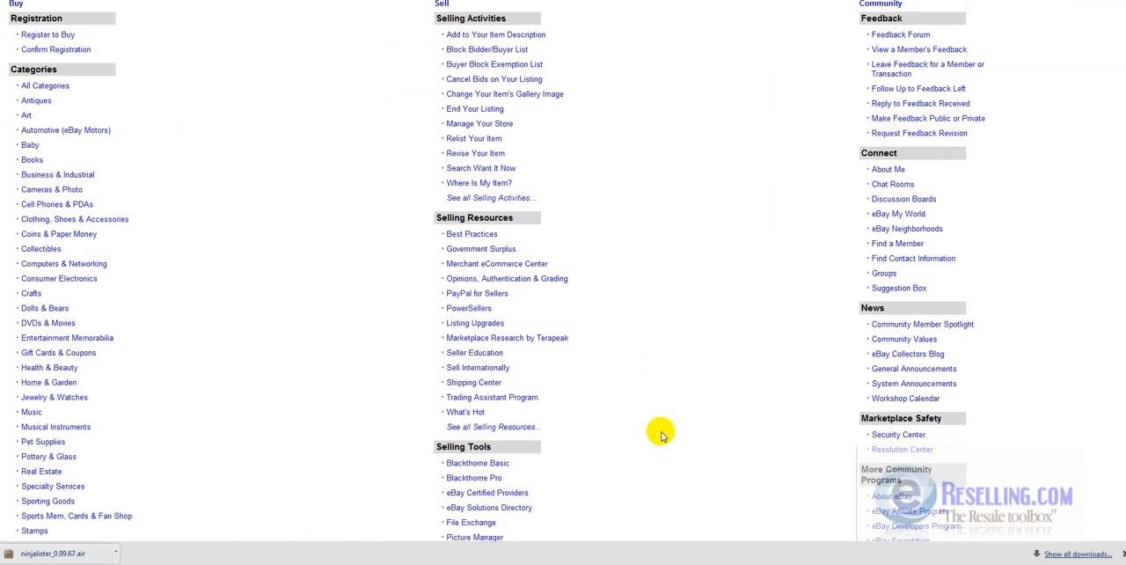
scroll(662, 435, down, 1)
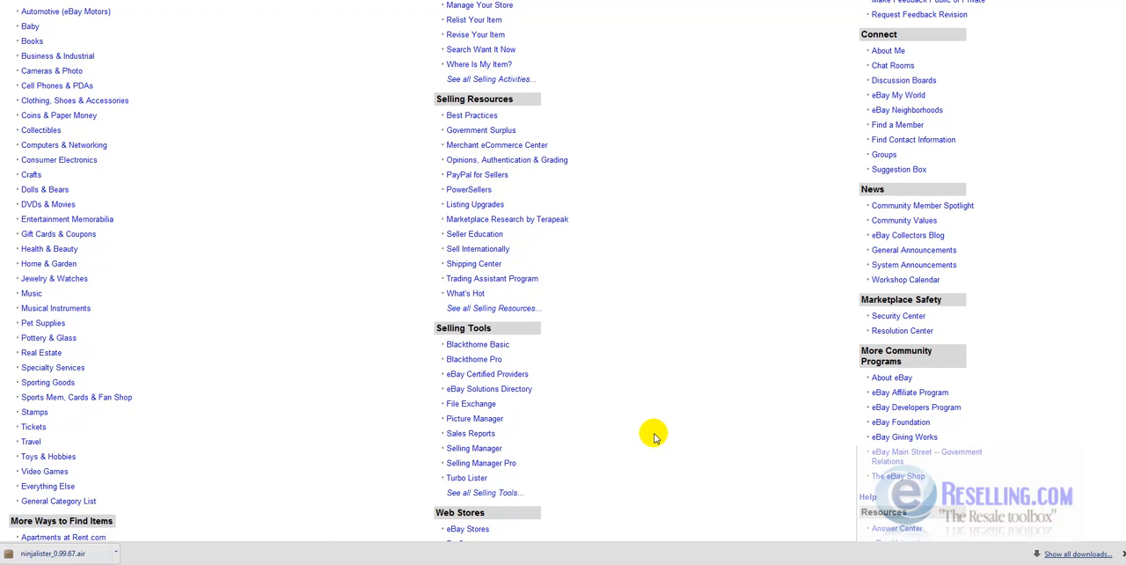
click(467, 478)
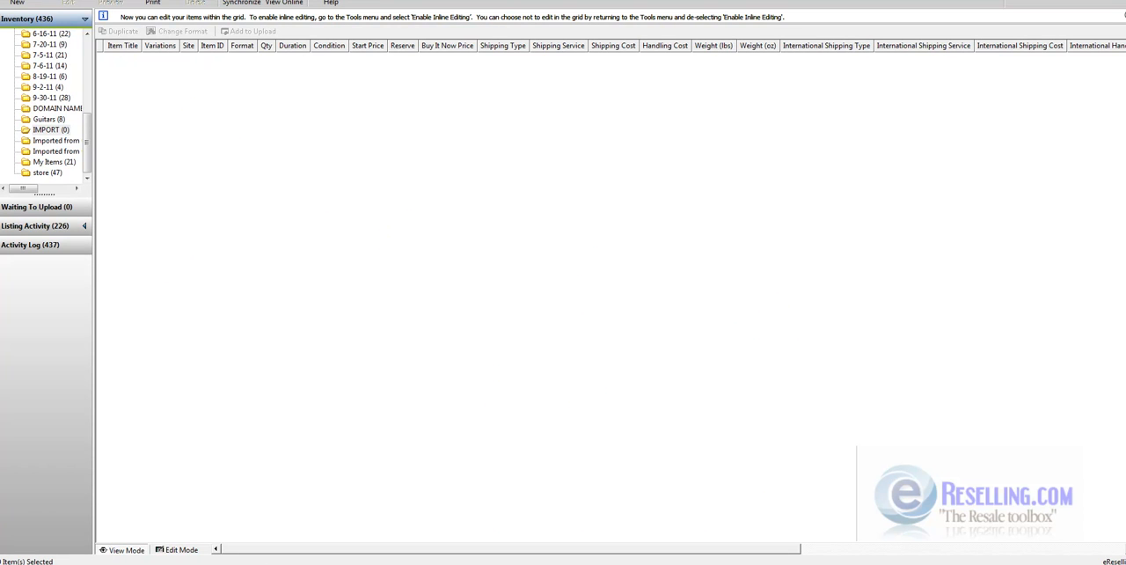
- Switch to Turbo Lister and open the import of items from eBay listings
click(5, 0)
mouse_move(22, 28)
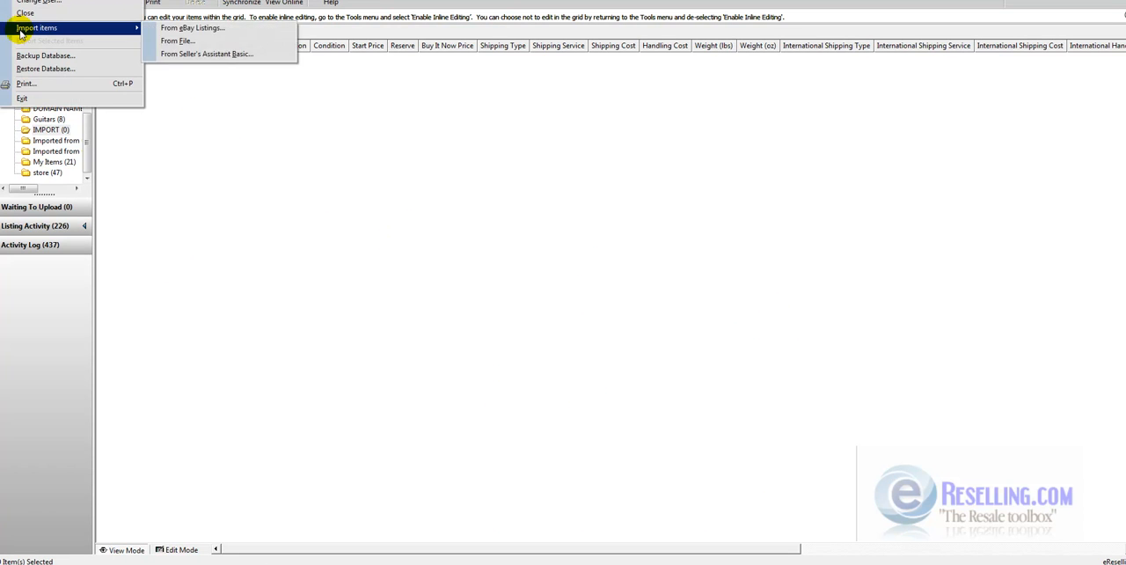
click(234, 32)
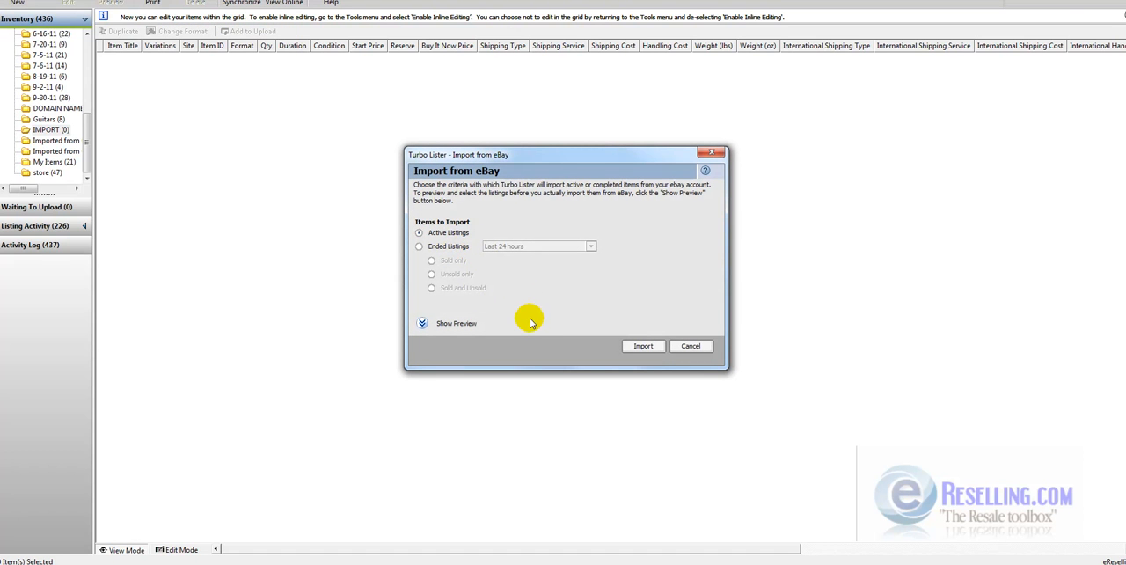
click(458, 324)
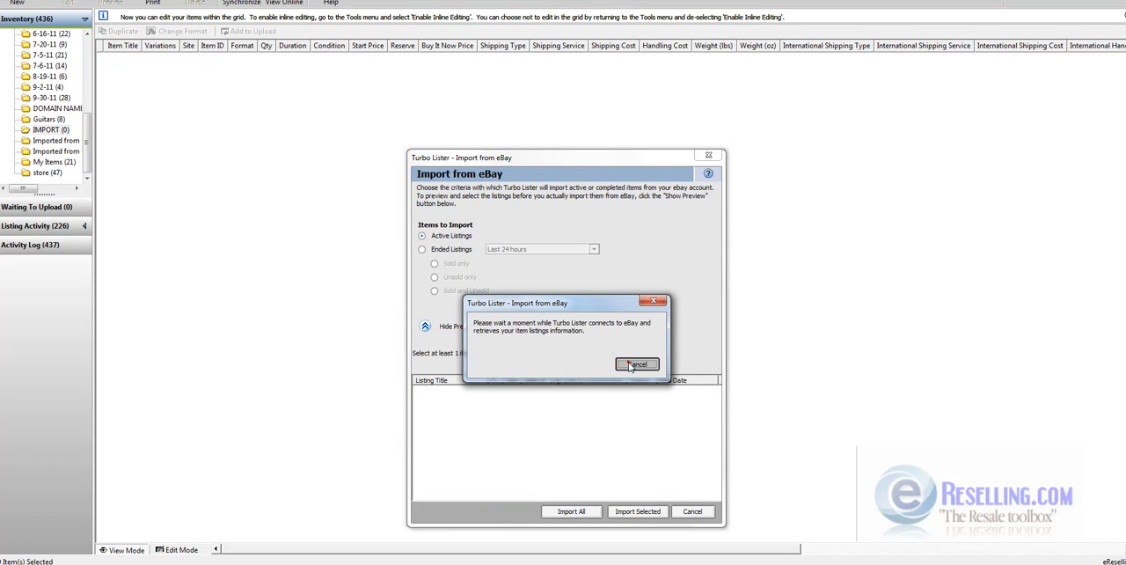
click(630, 366)
click(425, 325)
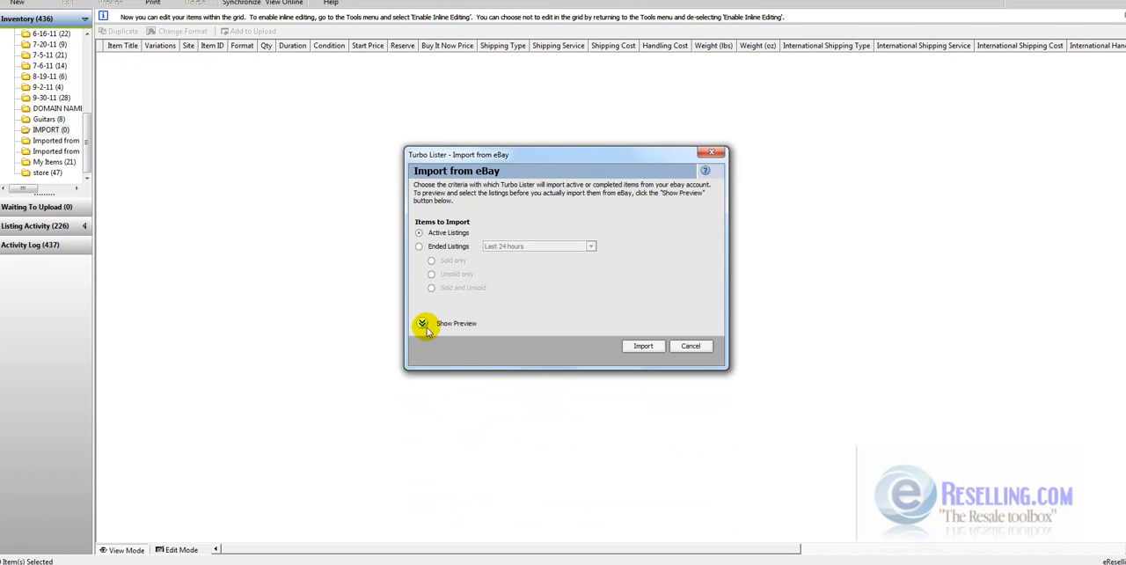
- Import the active listings from the eBay account and dismiss the import status
click(642, 346)
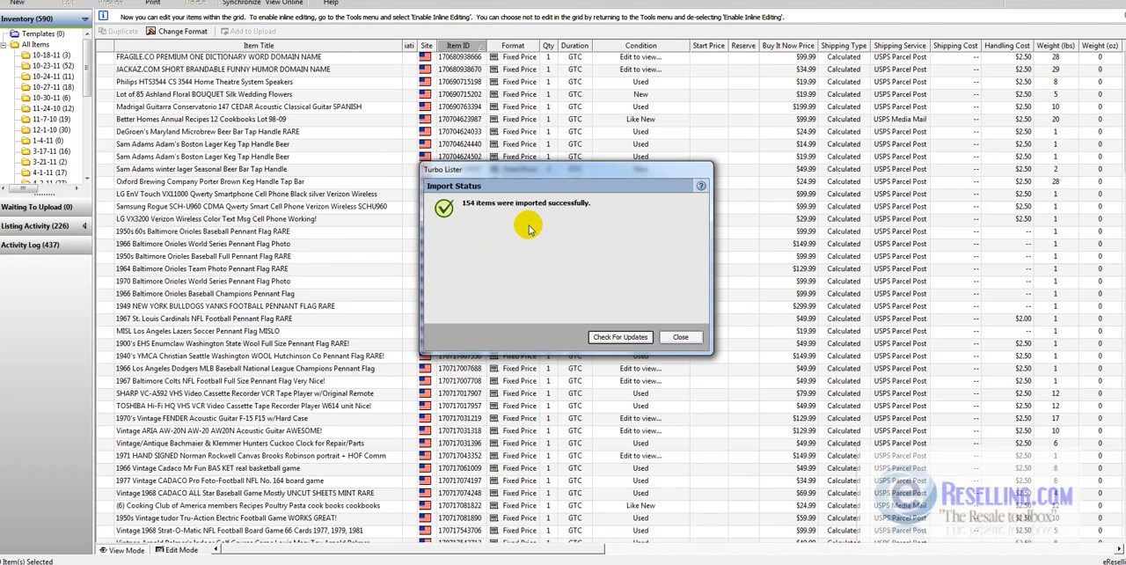
click(680, 336)
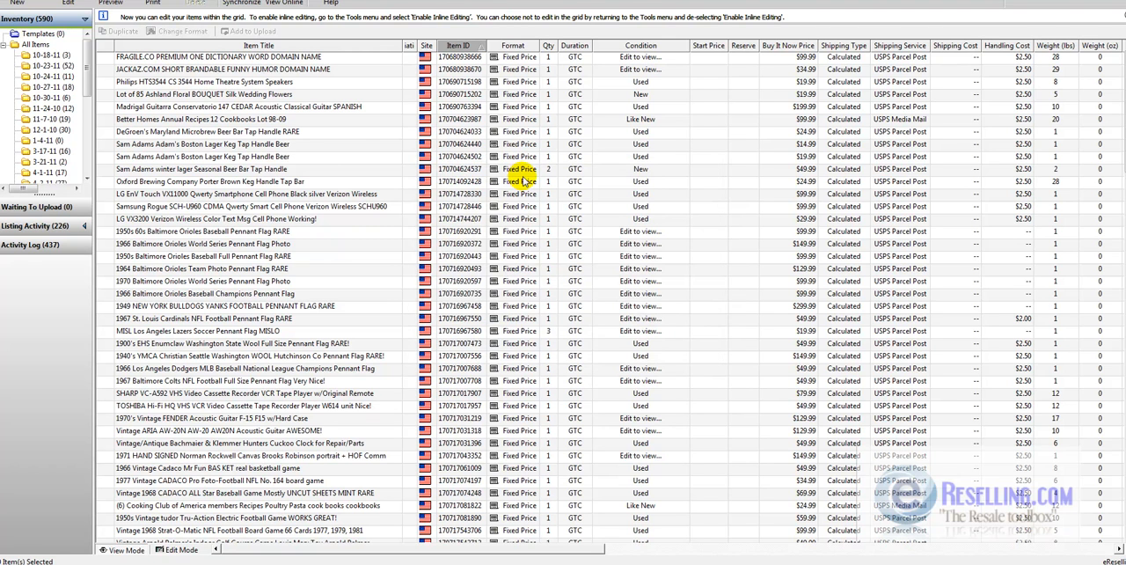
- Sort the imported items by format so that the fixed-price listings come first
mouse_move(1124, 152)
mouse_down()
mouse_move(1125, 327)
mouse_move(1125, 152)
mouse_up()
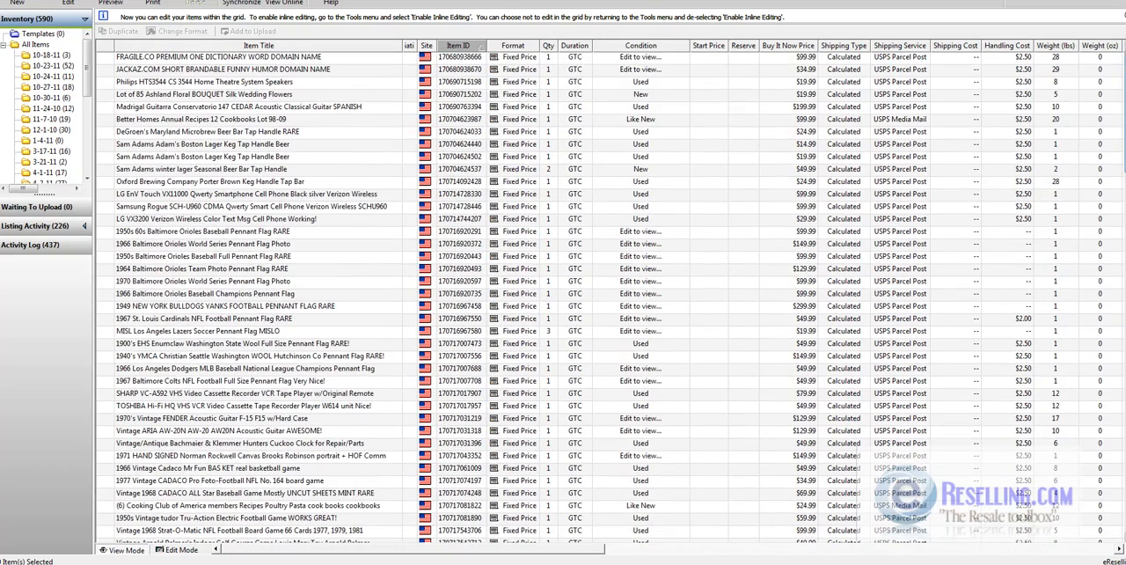
click(512, 45)
click(512, 46)
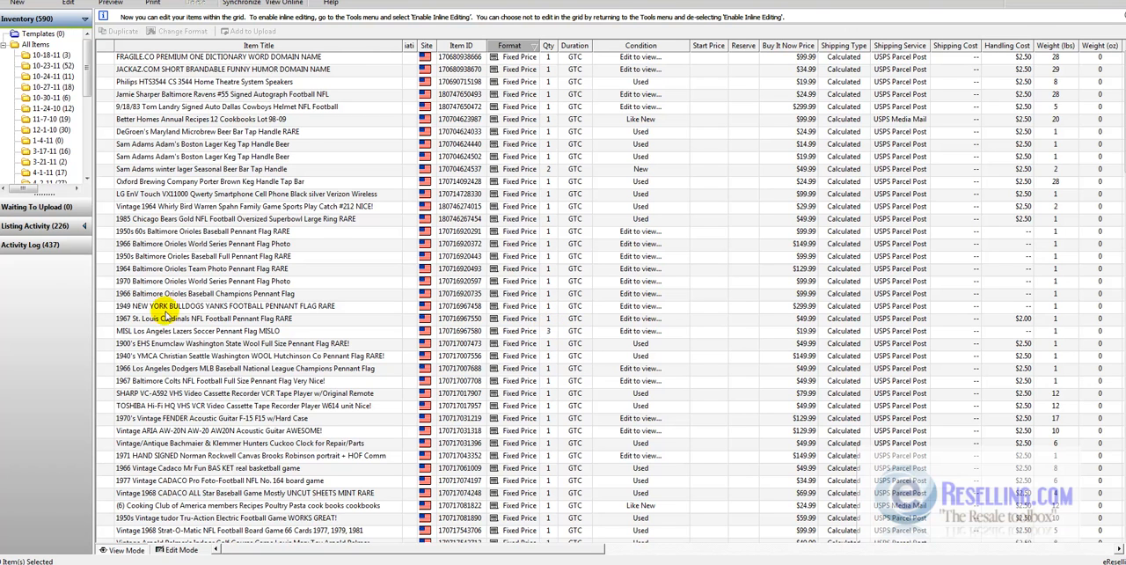
- Select all fixed-price listings from the Philips home theatre speakers through the last fixed-price item before the auctions
click(212, 81)
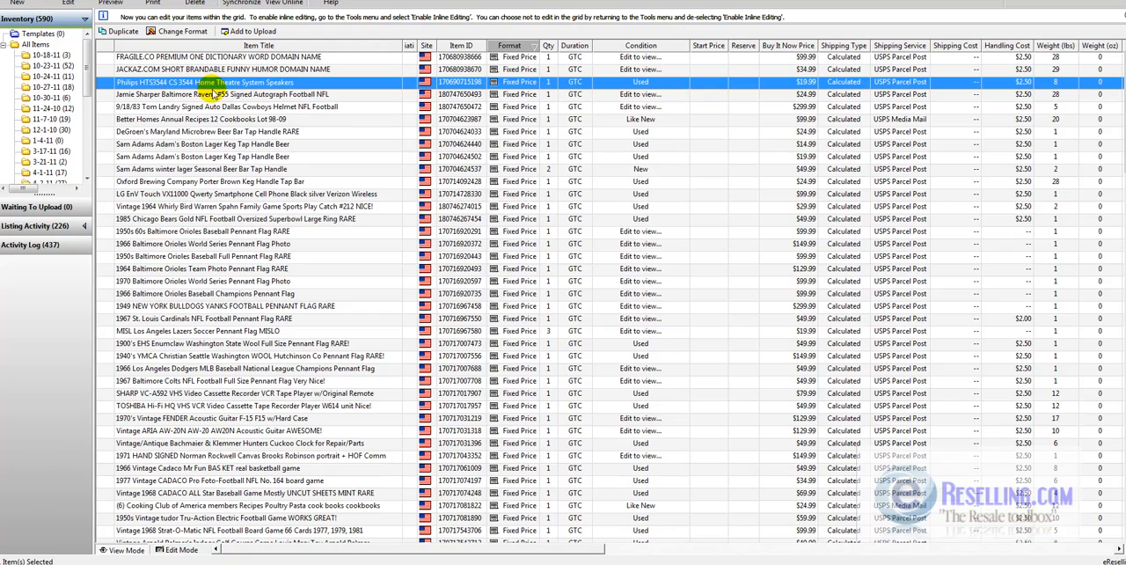
key(shift+Down)
key(shift+Down)
key(shift+Down)
key(shift+Down)
key(shift+Down)
key(shift+Down)
key(shift+Down)
key(shift+Down)
key(shift+Down)
key(shift+Down)
key(shift+Down)
key(shift+Down)
key(shift+Down)
key(shift+Down)
key(shift+Down)
key(shift+Down)
key(shift+Down)
key(shift+Down)
key(shift+Down)
key(shift+Down)
key(shift+Down)
key(shift+Down)
key(shift+Down)
key(shift+Down)
key(shift+Down)
key(shift+Down)
key(shift+Down)
key(shift+Down)
key(shift+Down)
key(shift+Down)
key(shift+Down)
key(shift+Down)
key(shift+Down)
key(shift+Down)
key(shift+Down)
key(shift+Down)
key(shift+Down)
key(shift+Down)
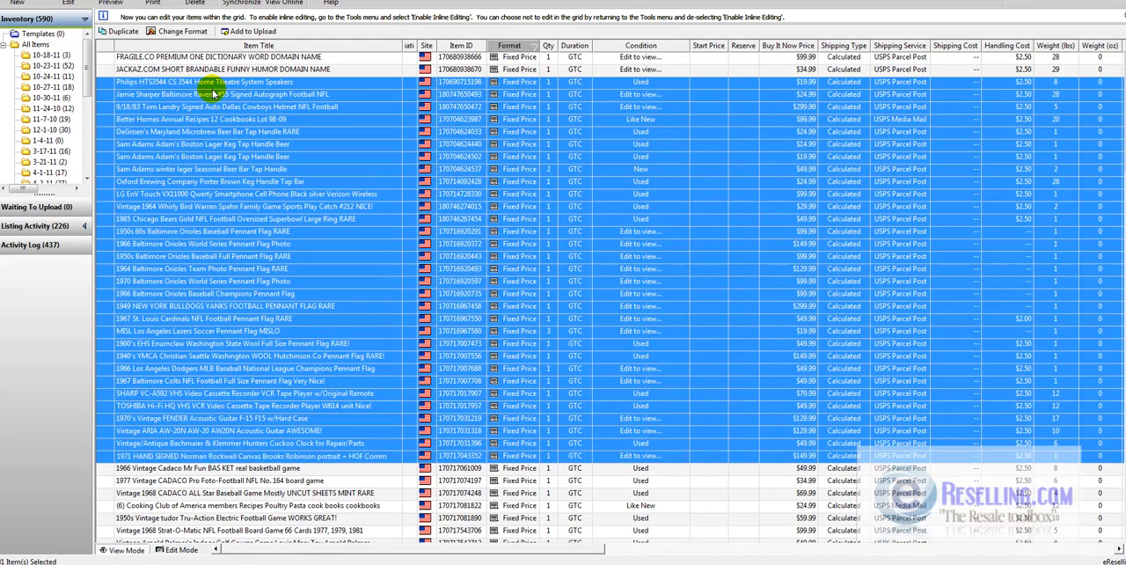
key(shift+Down)
key(shift+Down)
key(shift+Down)
key(shift+Down)
key(shift+Down)
key(shift+Down)
key(shift+Down)
key(shift+Down)
key(shift+Down)
key(shift+Down)
key(shift+Down)
key(shift+Down)
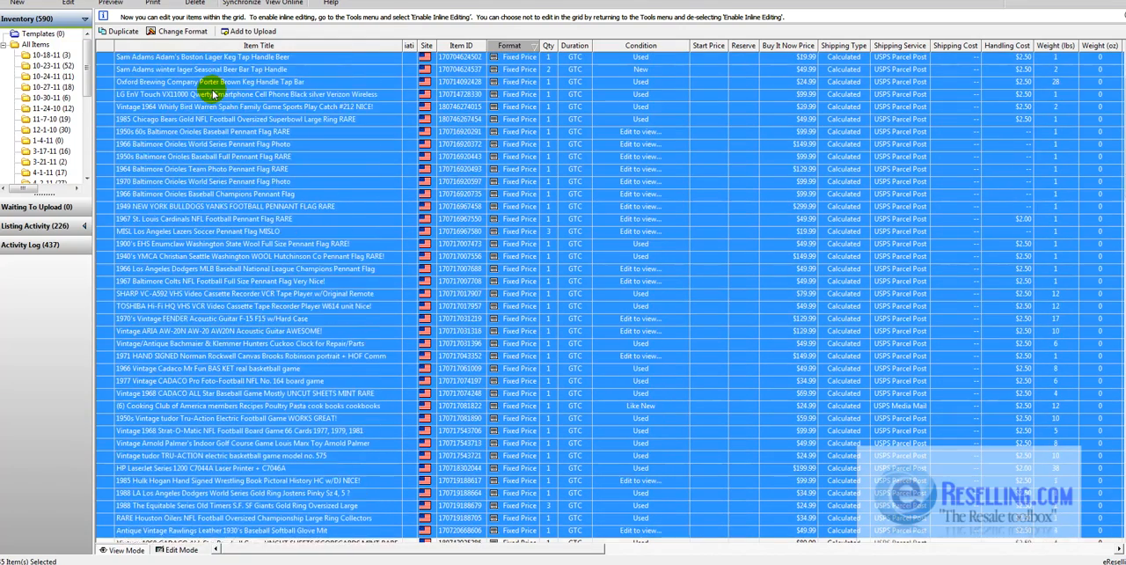
key(shift+Down)
key(shift+Down)
key(shift+Down)
key(shift+Down)
key(shift+Down)
key(shift+Down)
key(shift+Down)
key(shift+Down)
key(shift+Down)
key(shift+Down)
key(shift+Down)
key(shift+Down)
key(shift+Down)
key(shift+Down)
key(shift+Down)
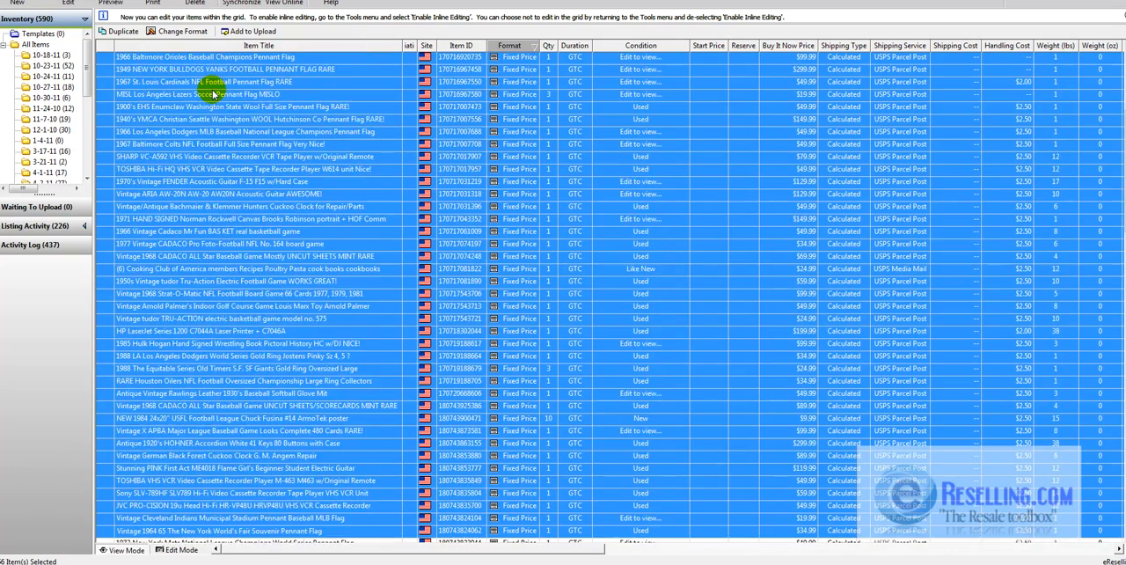
key(shift+Down)
key(shift+Down)
key(shift+Down)
key(shift+Down)
key(shift+Down)
key(shift+Down)
key(shift+Down)
key(shift+Down)
key(shift+Down)
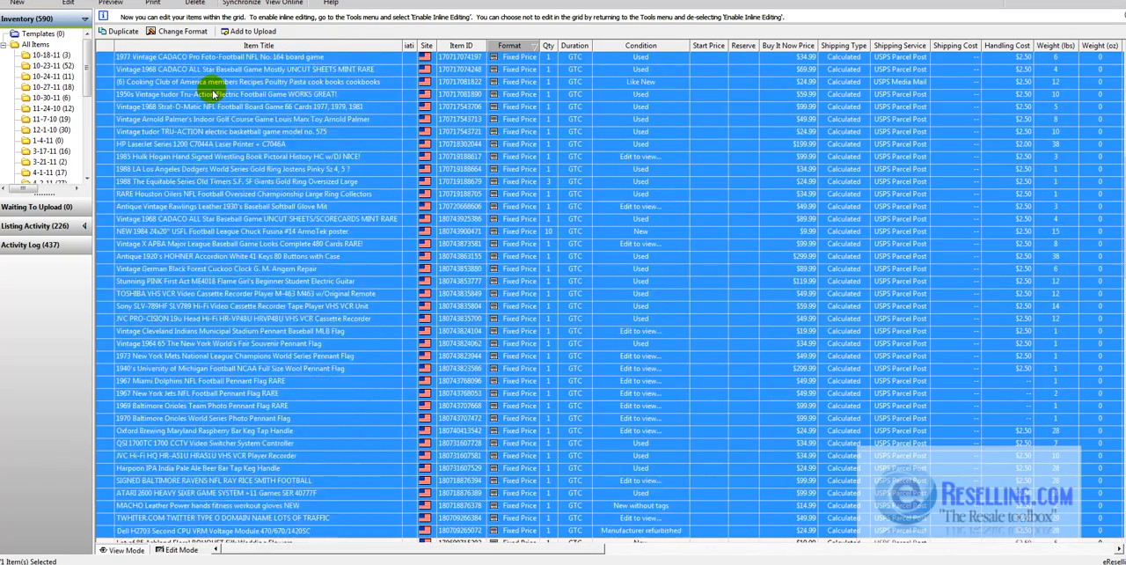
key(shift+Down)
key(shift+Down)
key(shift+Down)
key(shift+Down)
key(shift+Up)
key(shift+Up)
key(shift+Up)
key(shift+Up)
key(shift+Up)
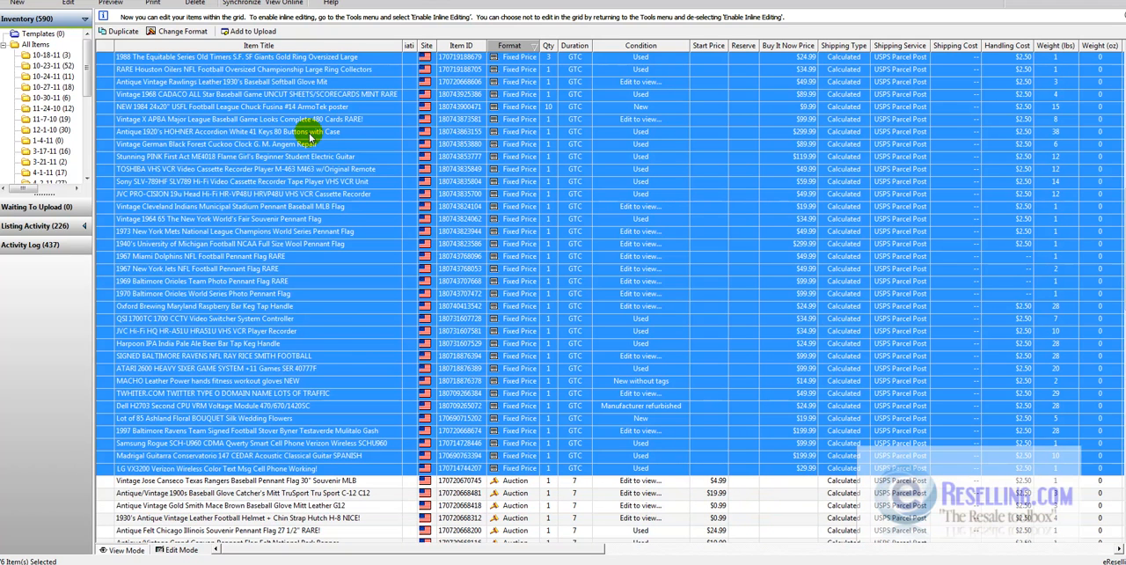
- Open the export of the selected items and show the options with the list of export fields
right_click(271, 168)
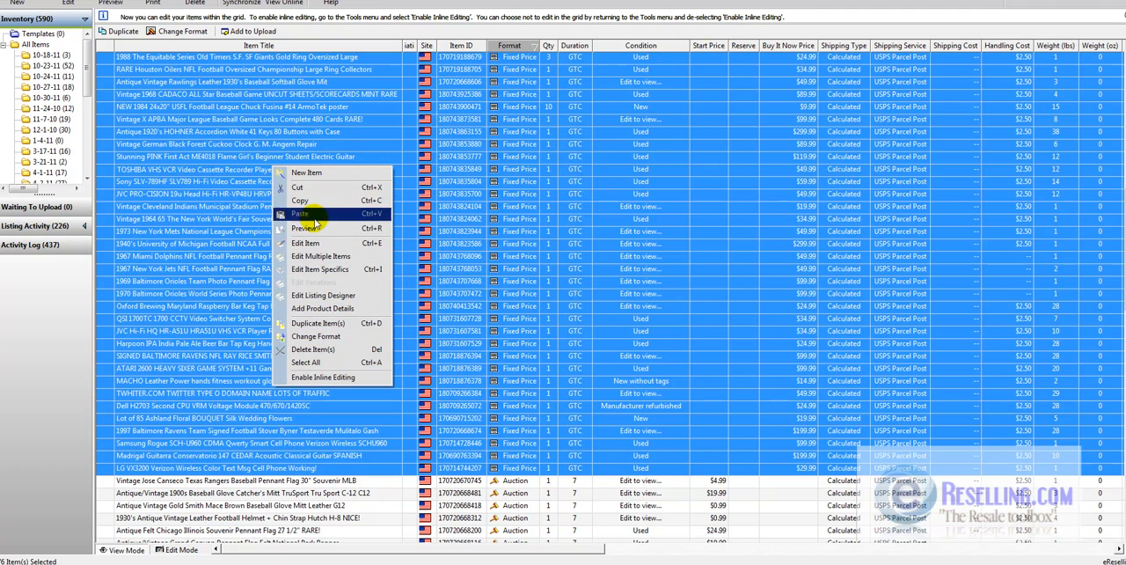
click(321, 269)
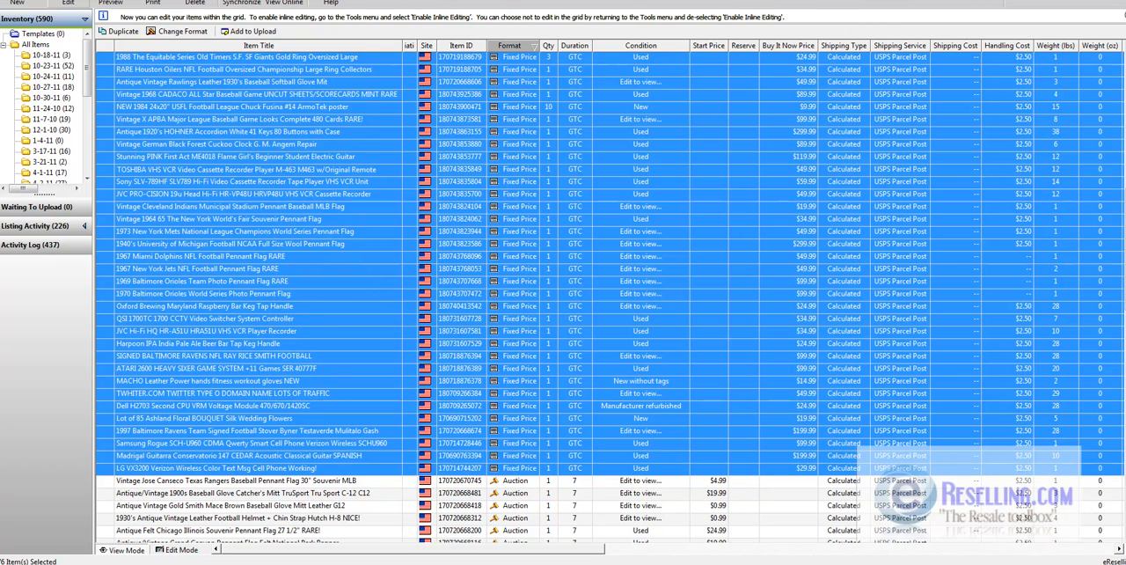
click(9, 1)
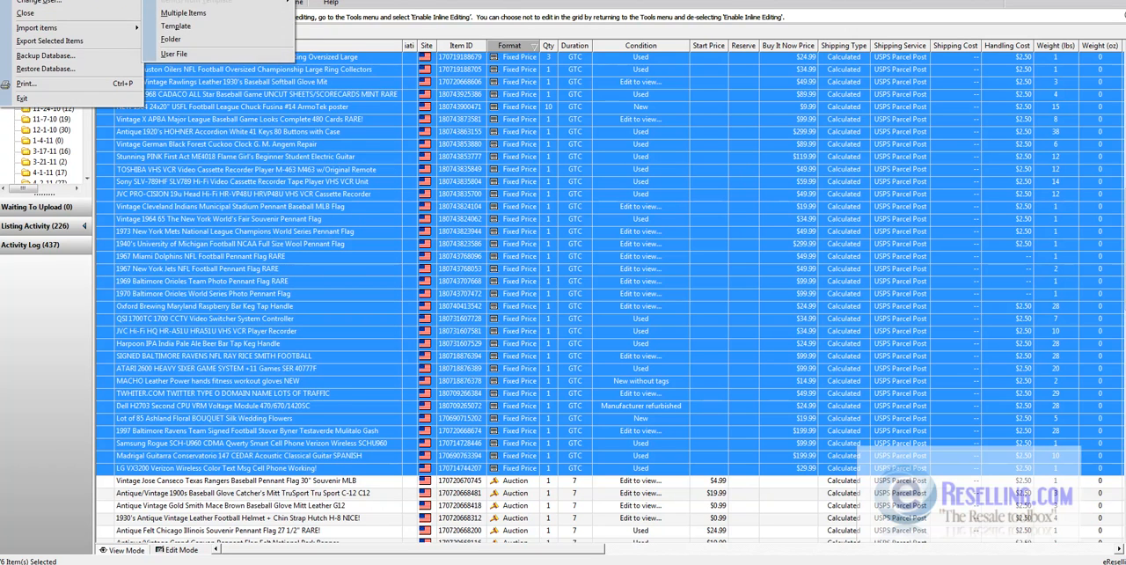
click(49, 41)
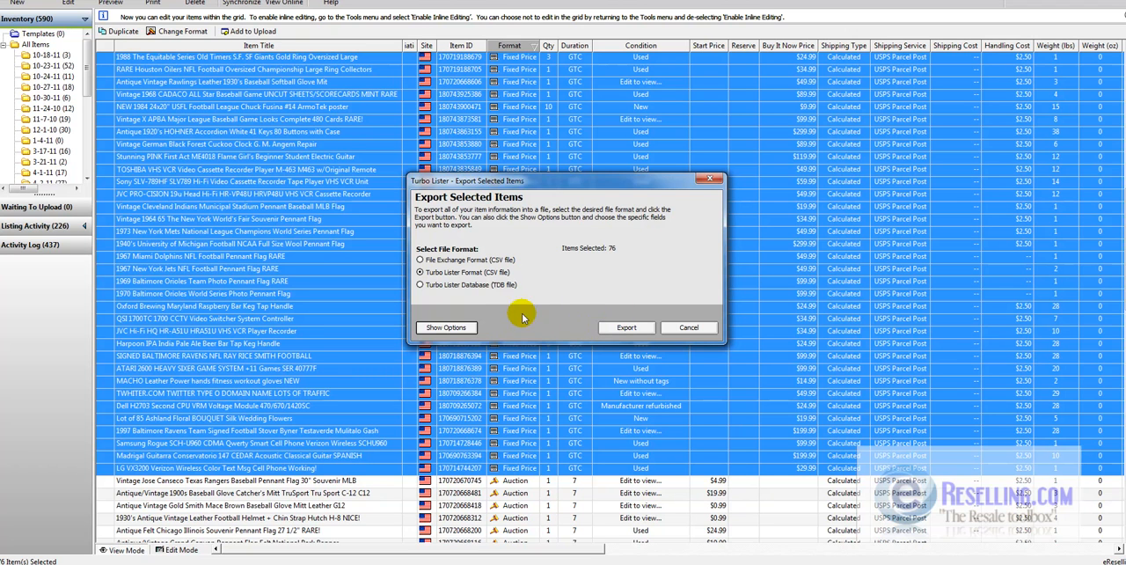
click(454, 327)
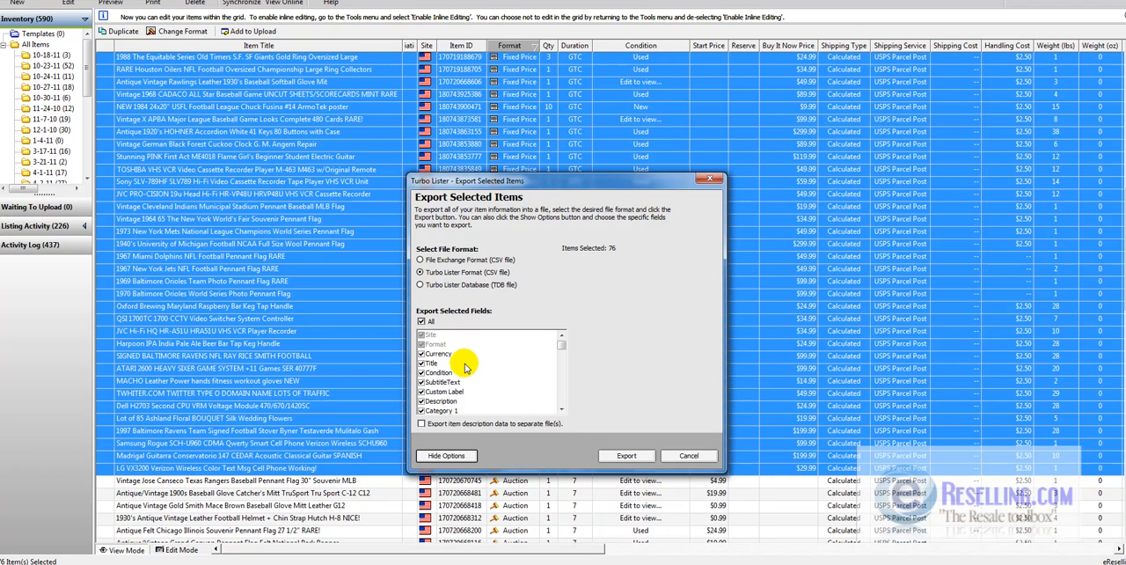
click(564, 392)
click(564, 392)
scroll(564, 392, up, 5)
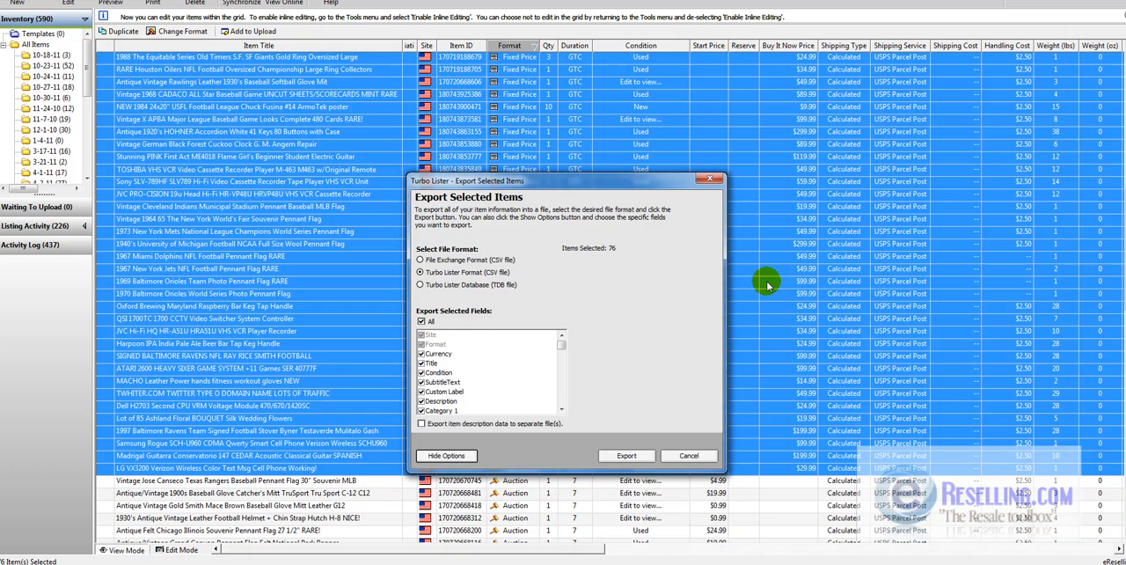
- Export the items in Turbo Lister CSV format as ereselling_ebay in the eBid folder under Accounts, and dismiss the export message
click(638, 457)
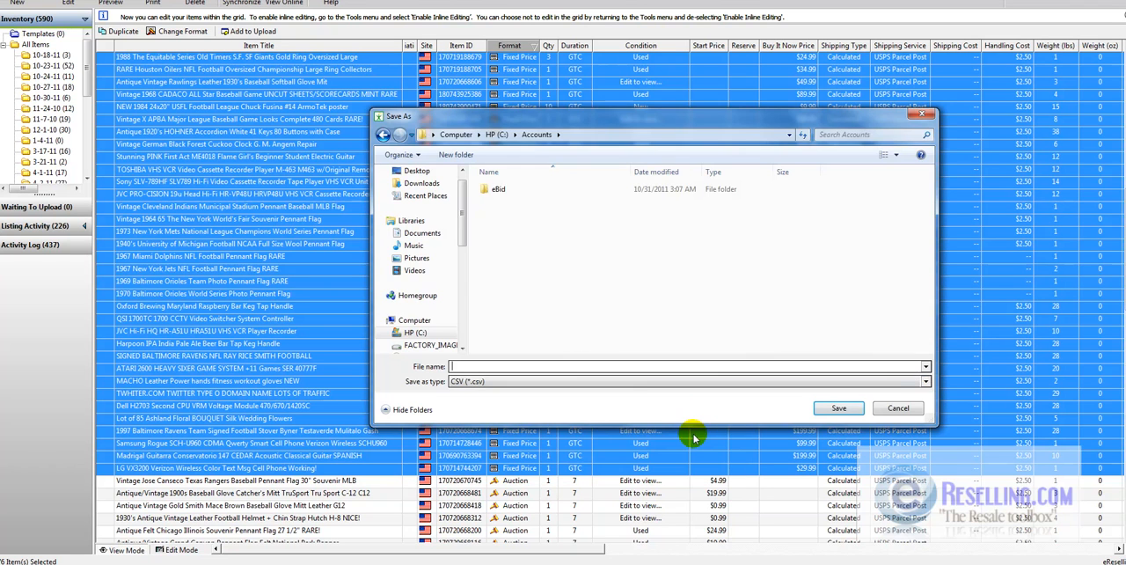
click(646, 365)
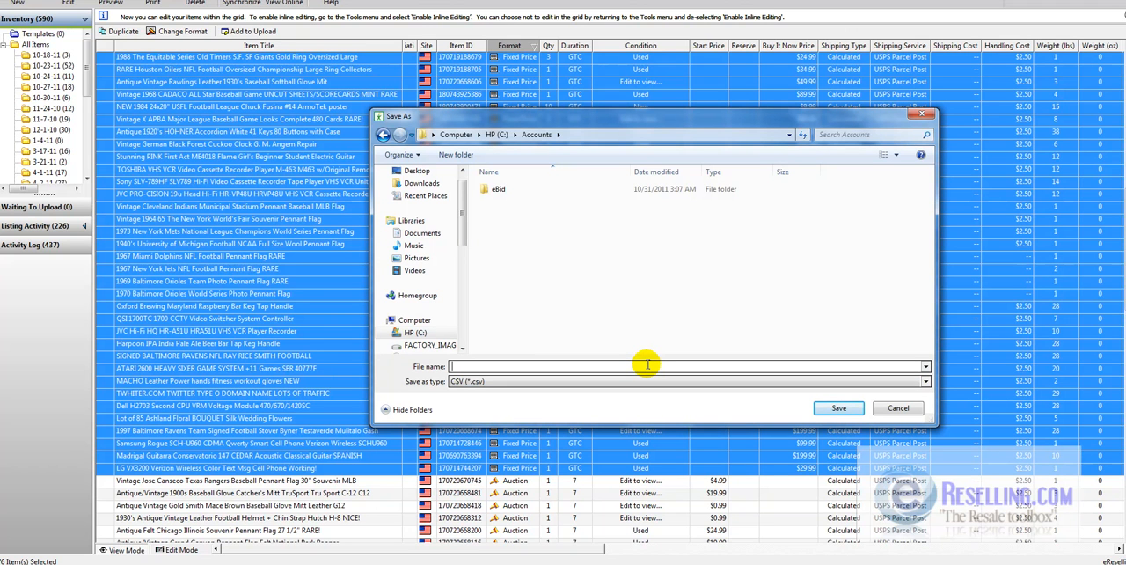
text(e)
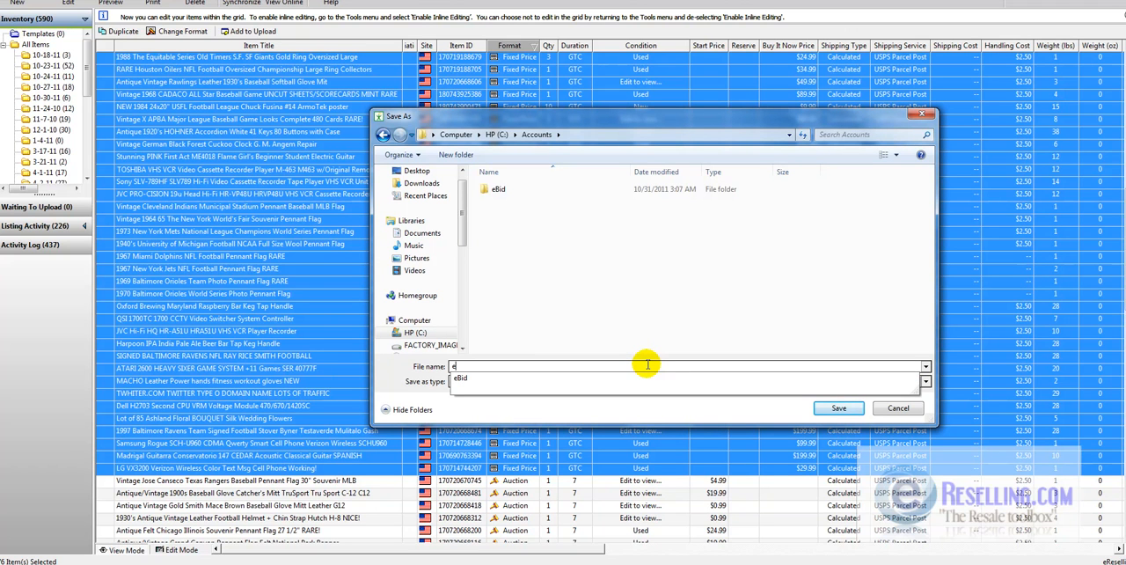
text(reselling)
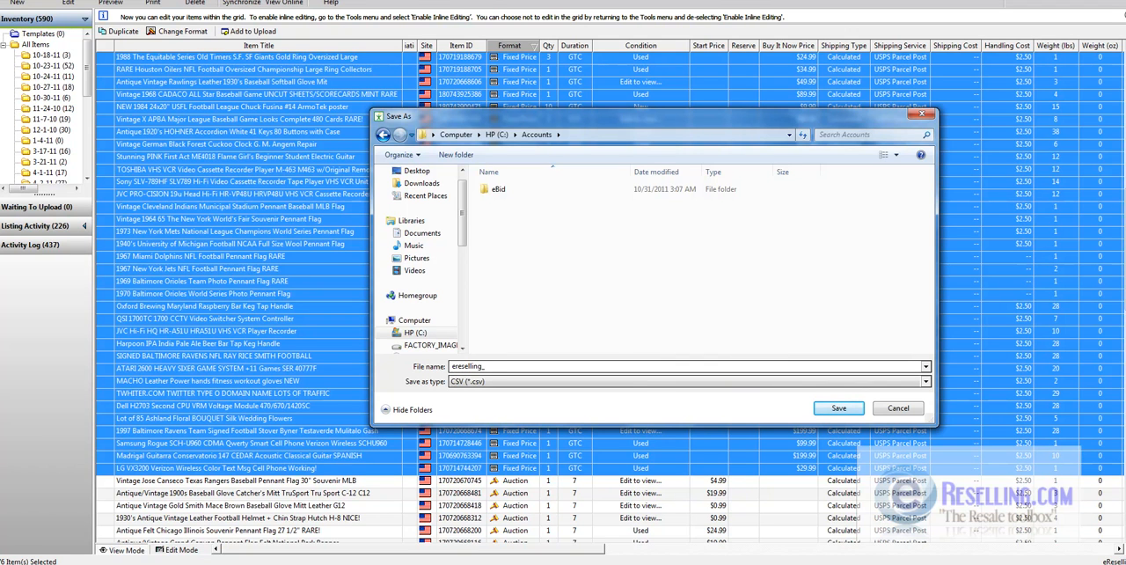
text(_ebay)
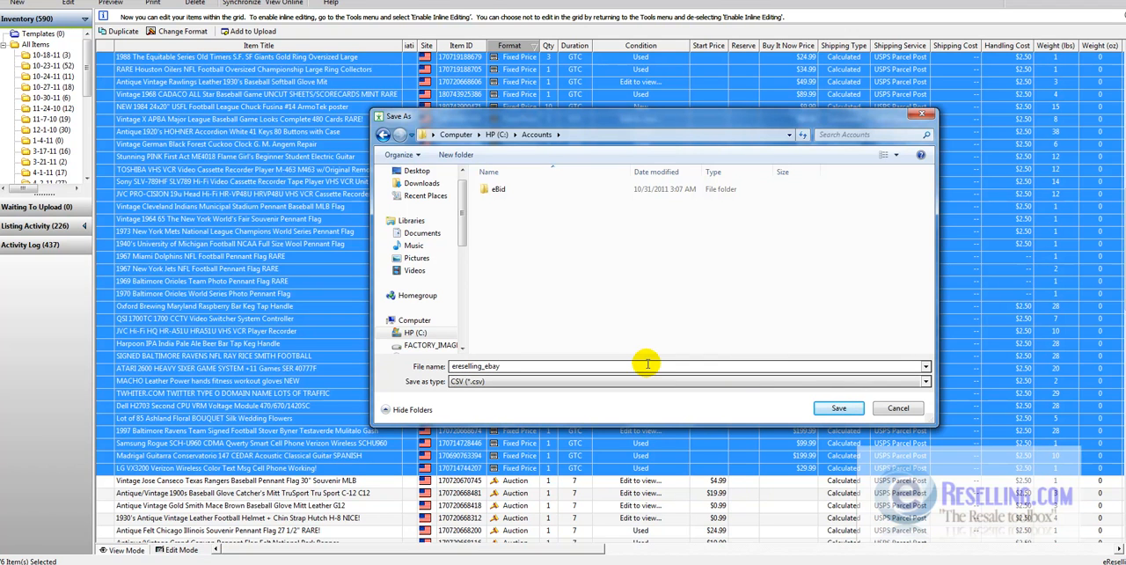
double_click(498, 188)
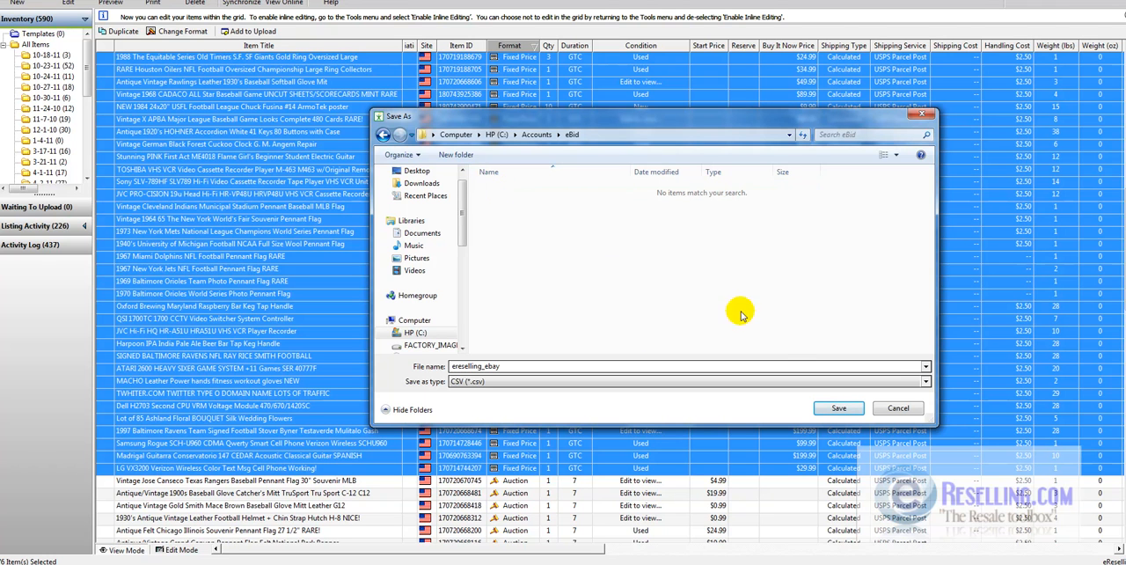
click(830, 410)
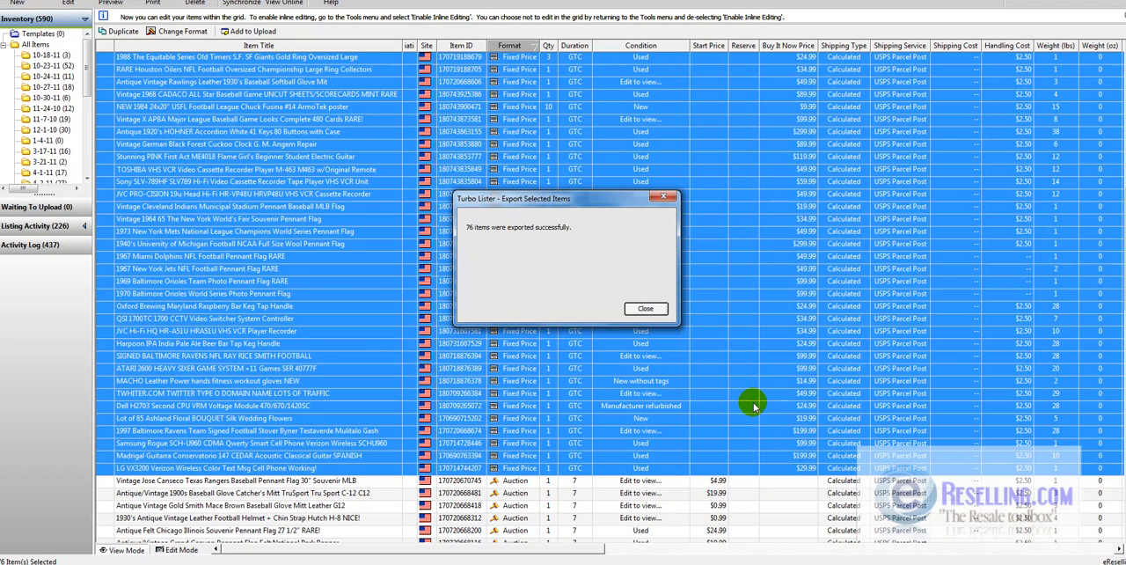
click(652, 310)
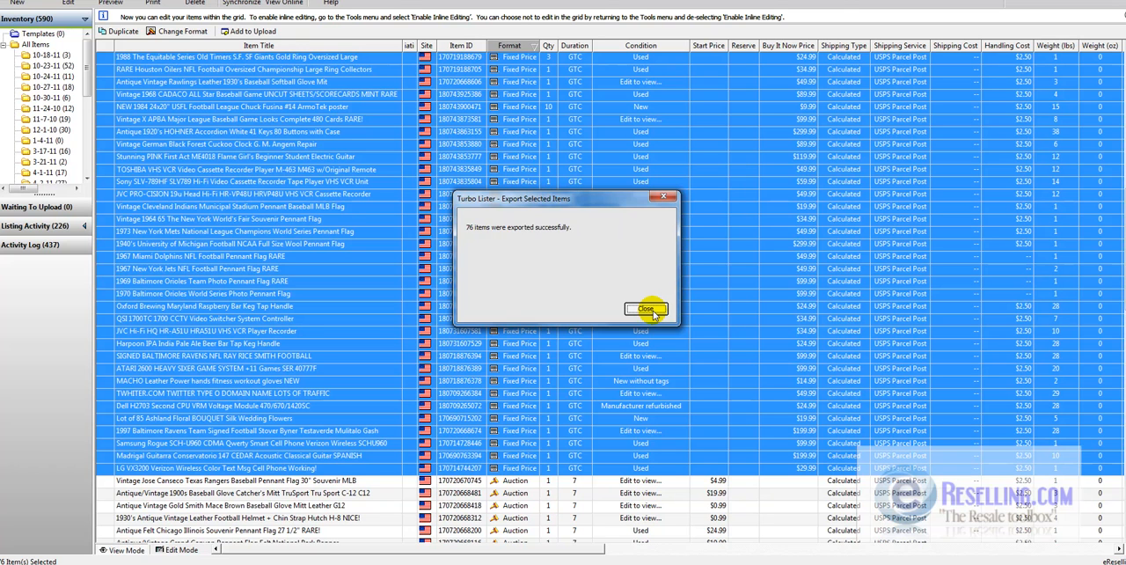
click(648, 309)
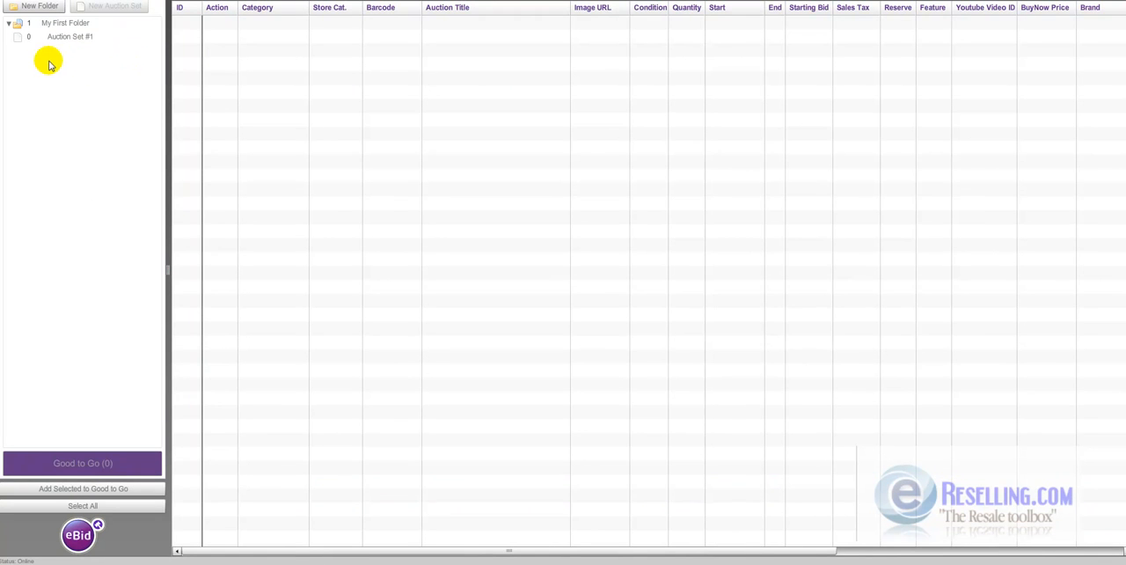
- Switch to the eBid Ninja Lister and import the ereselling_ebay file into Auction Set #1, dismissing the import message
click(61, 40)
click(61, 44)
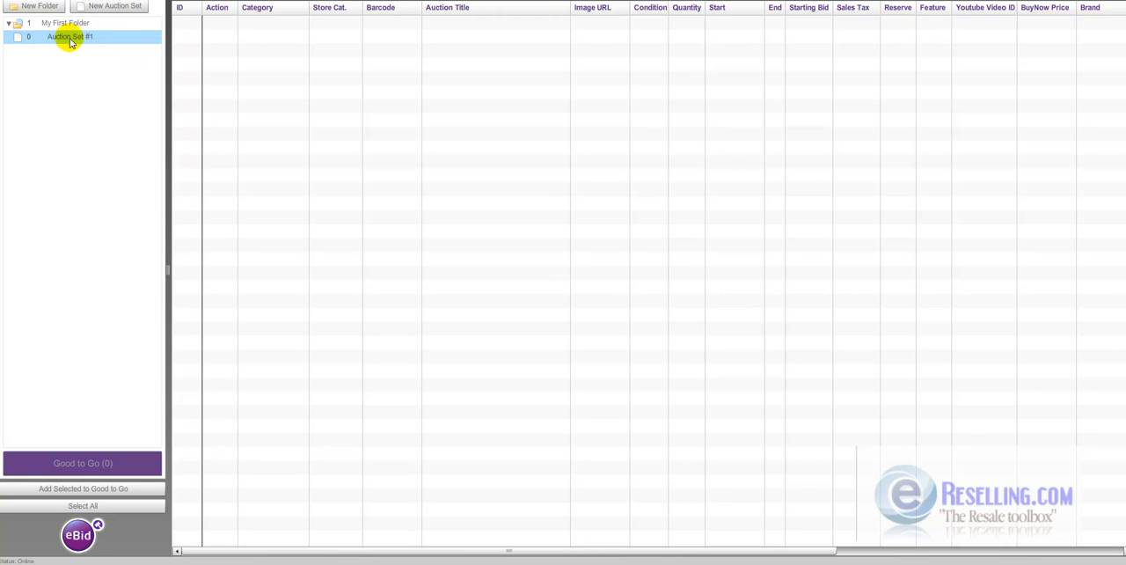
right_click(70, 41)
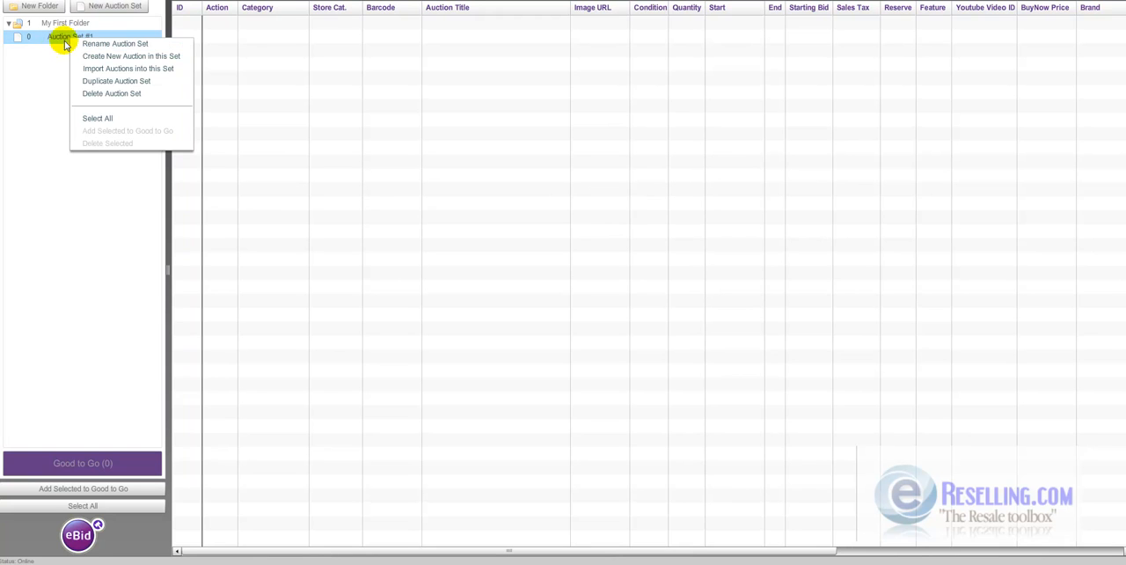
click(51, 81)
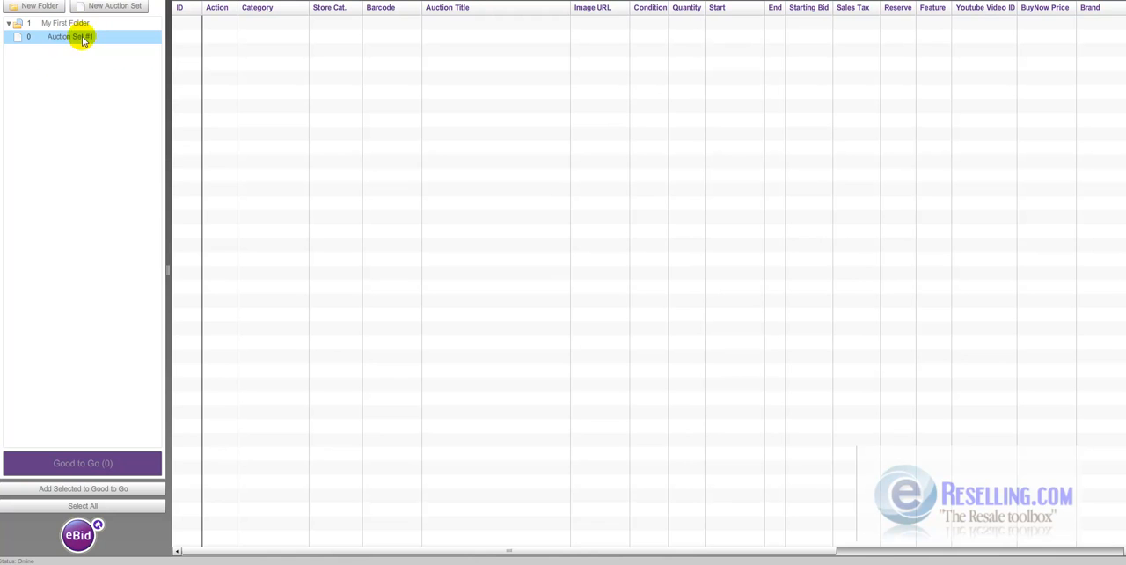
right_click(86, 41)
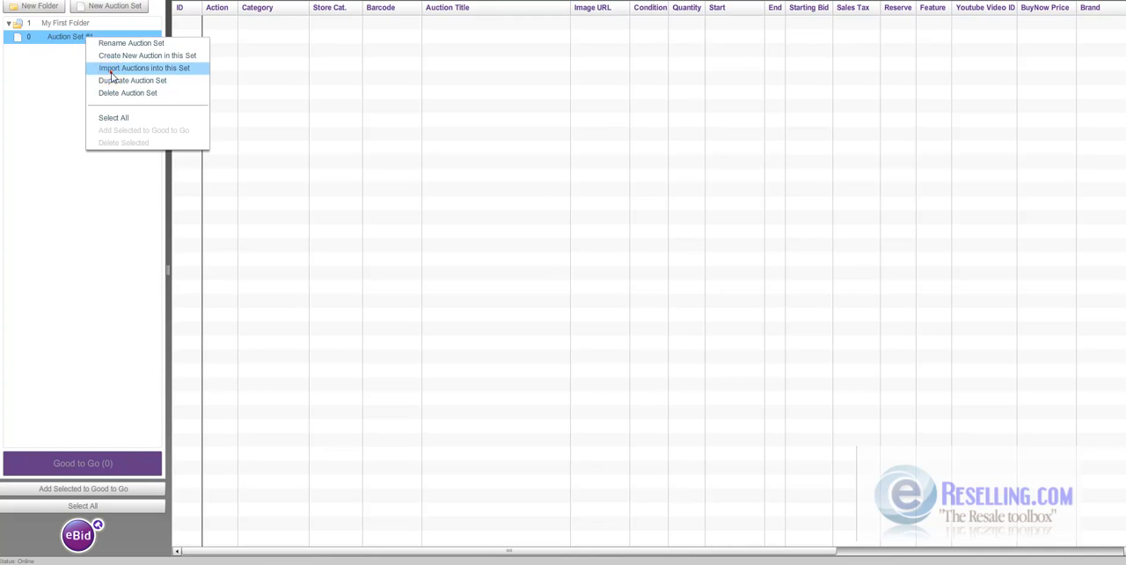
click(111, 72)
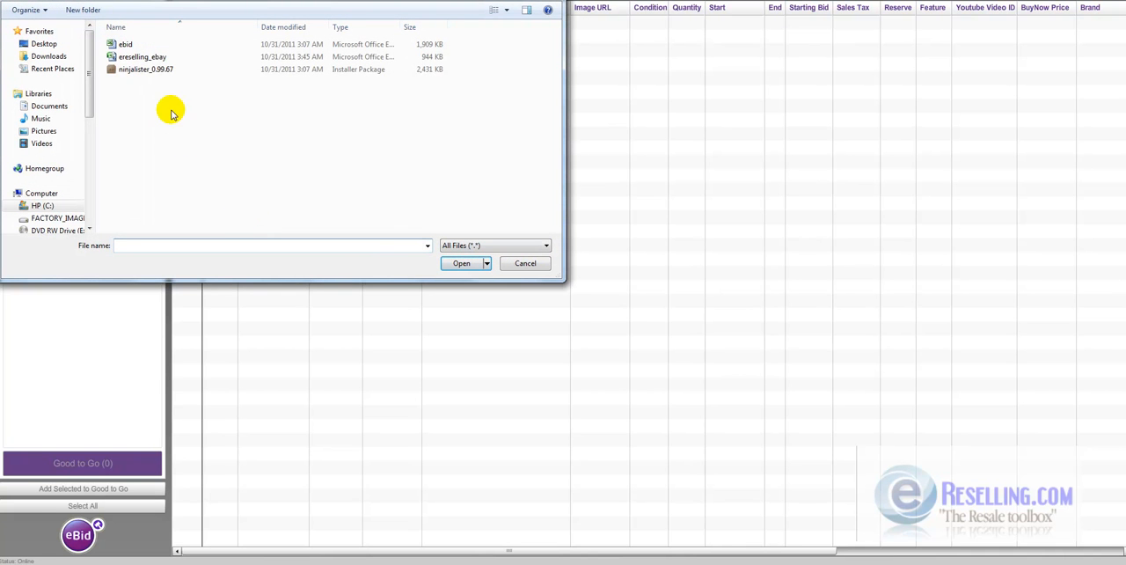
click(154, 58)
double_click(153, 58)
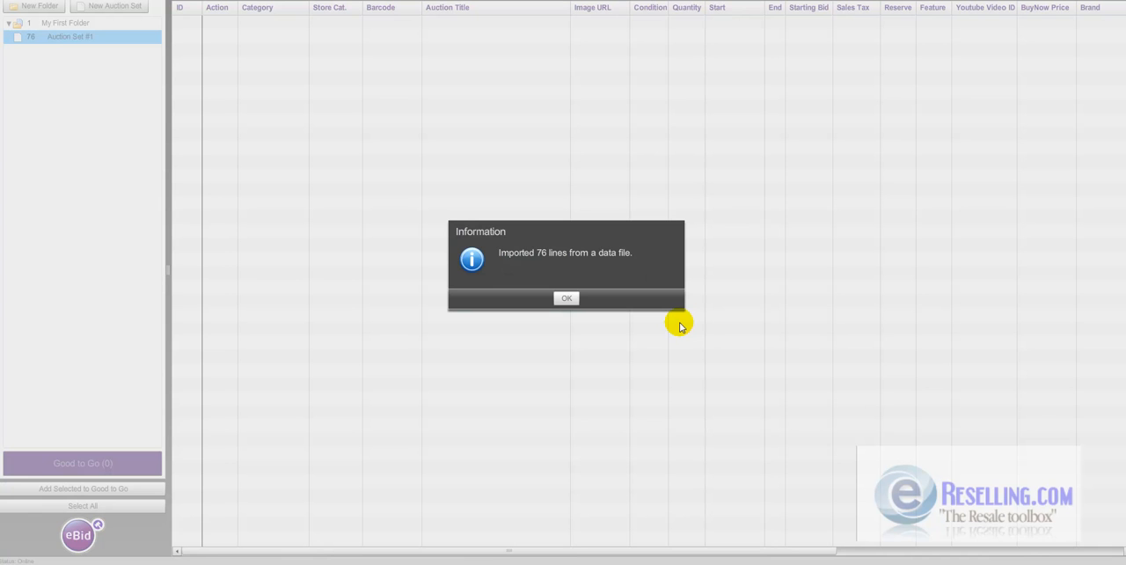
click(566, 298)
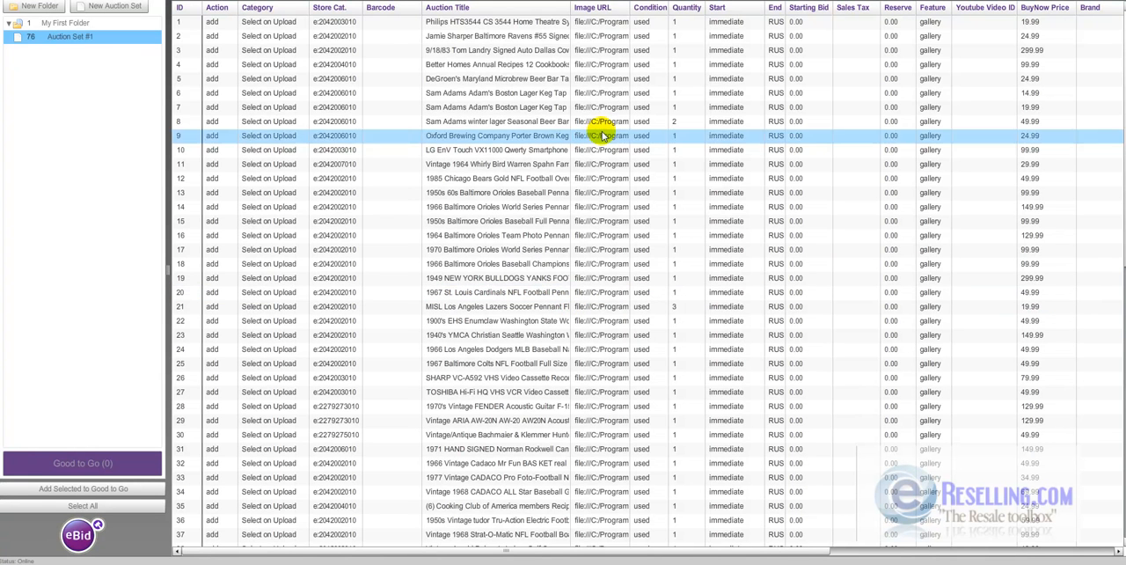
- Widen the Image URL column to show the full image paths and look through the remaining columns of the imported auctions
drag(629, 7, 860, 33)
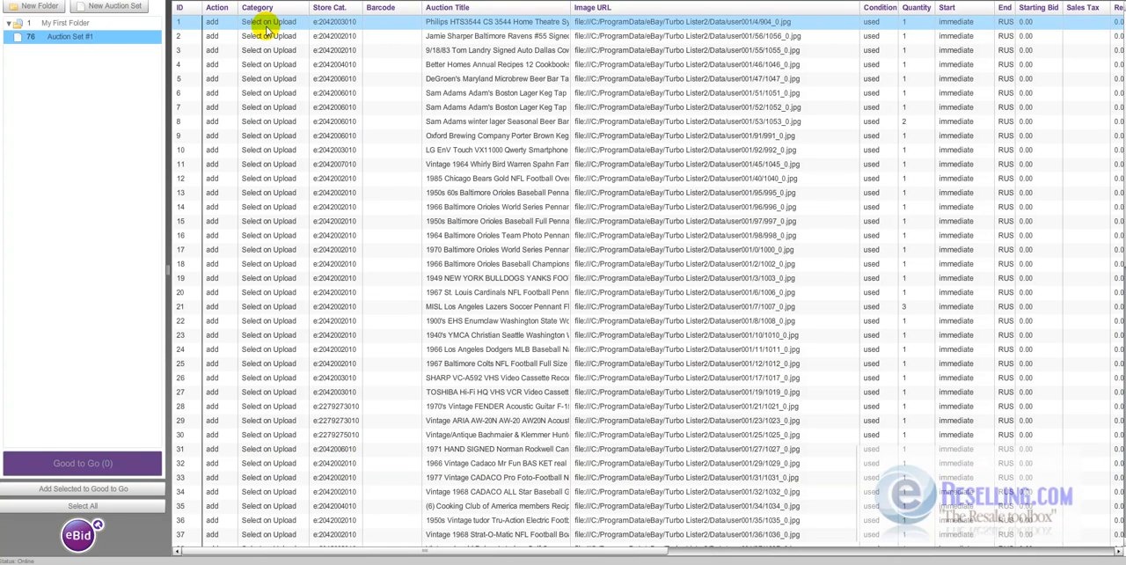
click(987, 553)
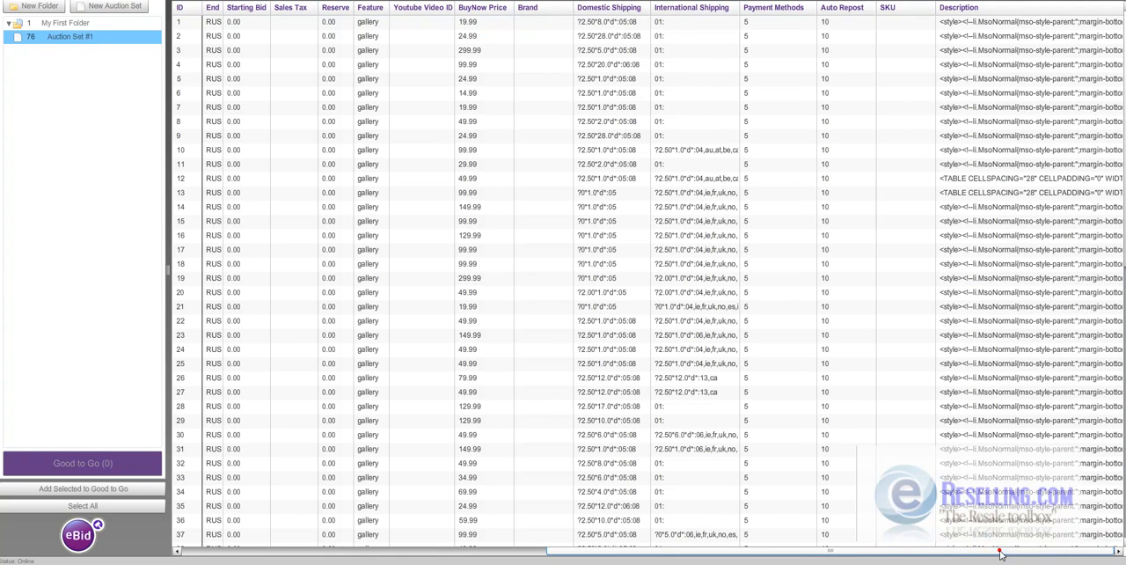
click(1000, 552)
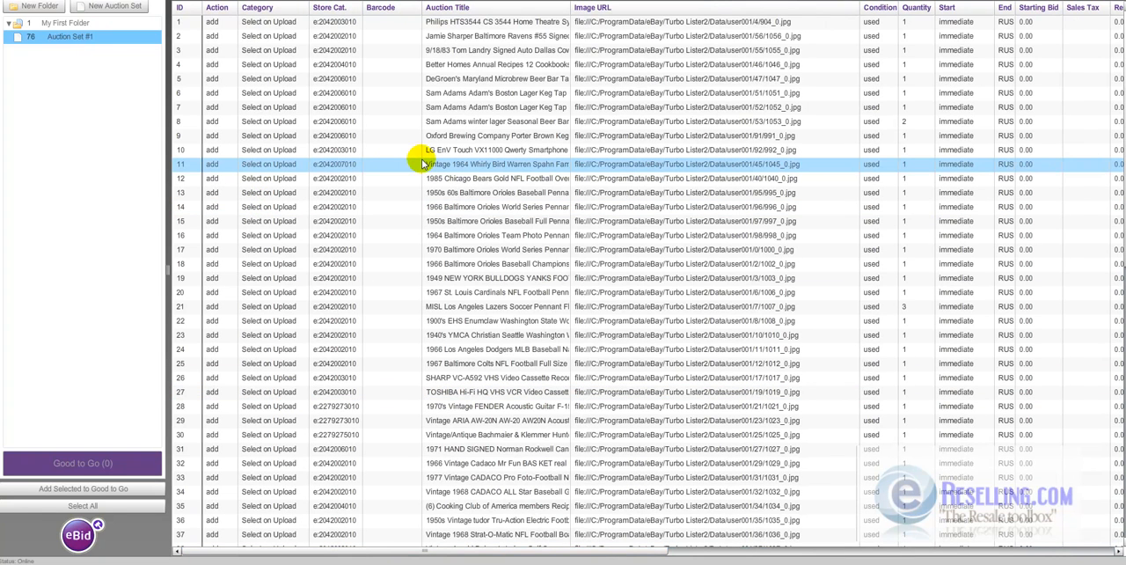
click(382, 233)
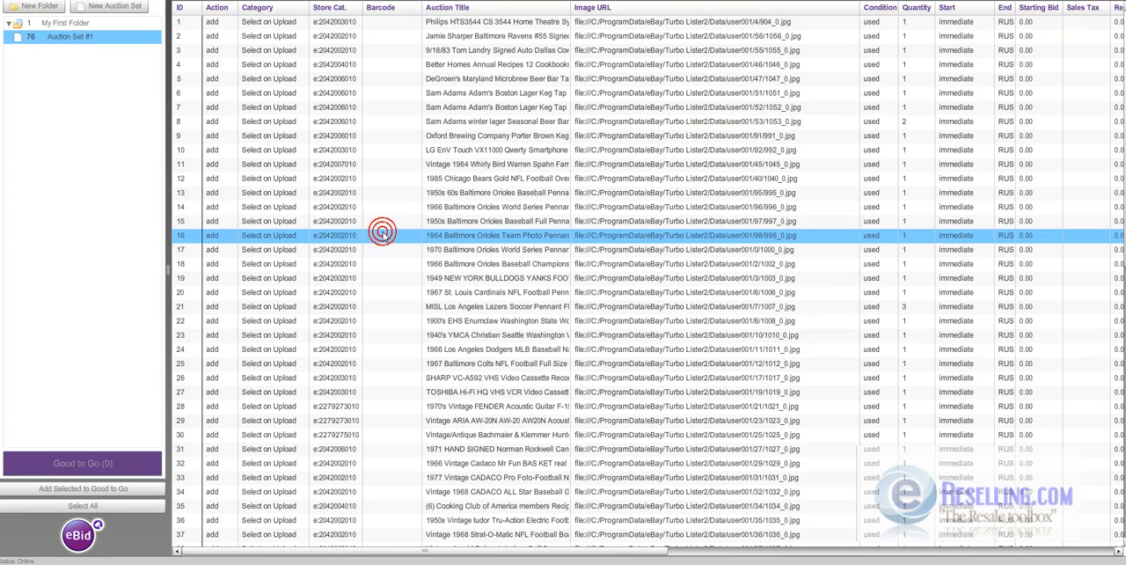
- Select all auctions in Auction Set #1
right_click(83, 36)
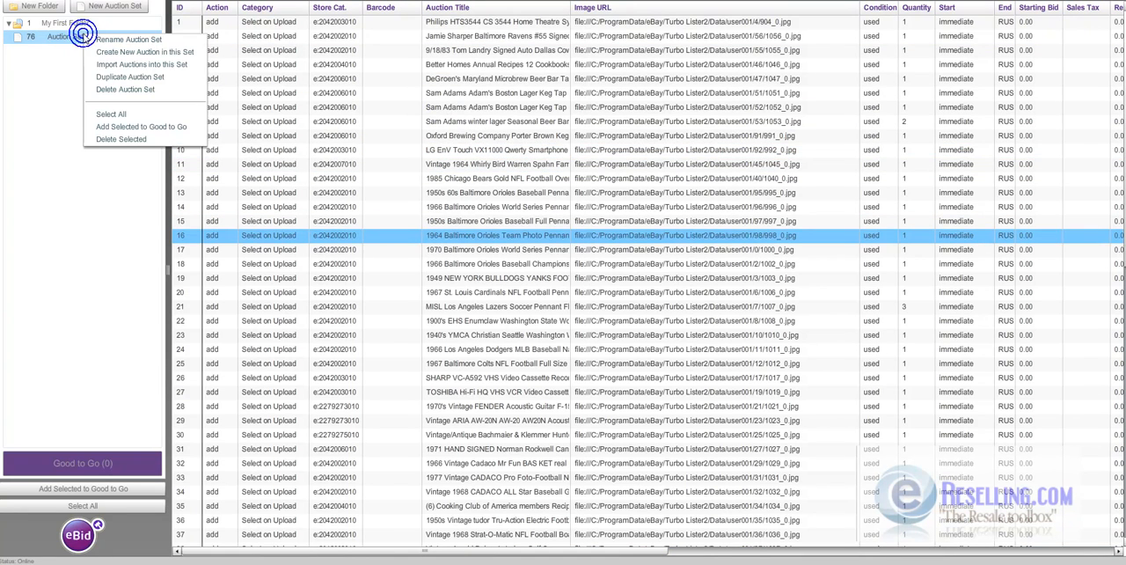
click(132, 115)
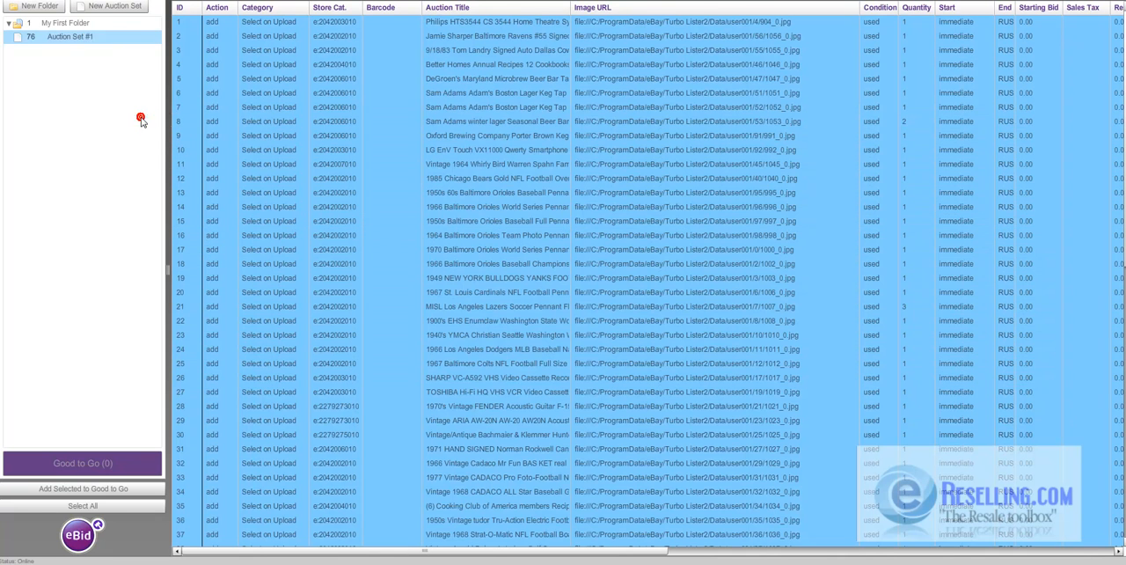
click(112, 37)
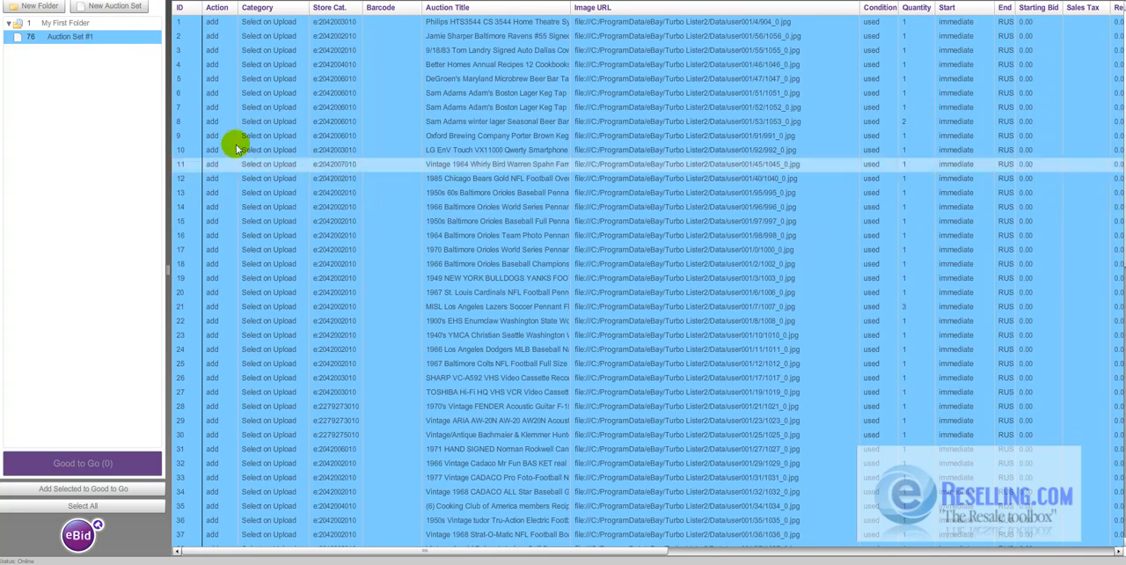
- Add the selected auctions to Good to Go and upload them to the eBid account, confirming the upload
right_click(118, 38)
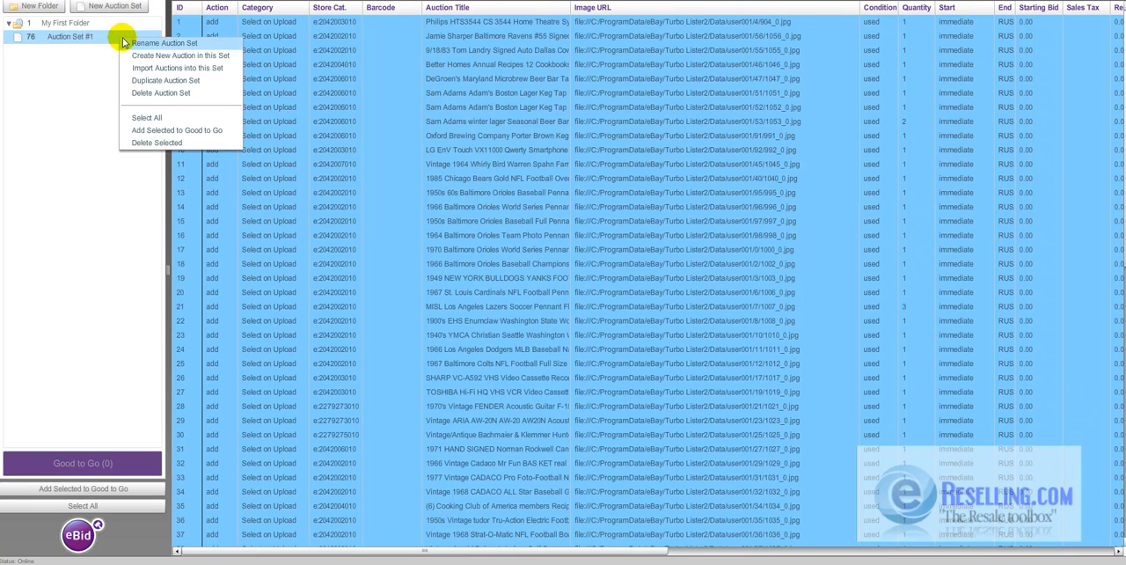
click(202, 131)
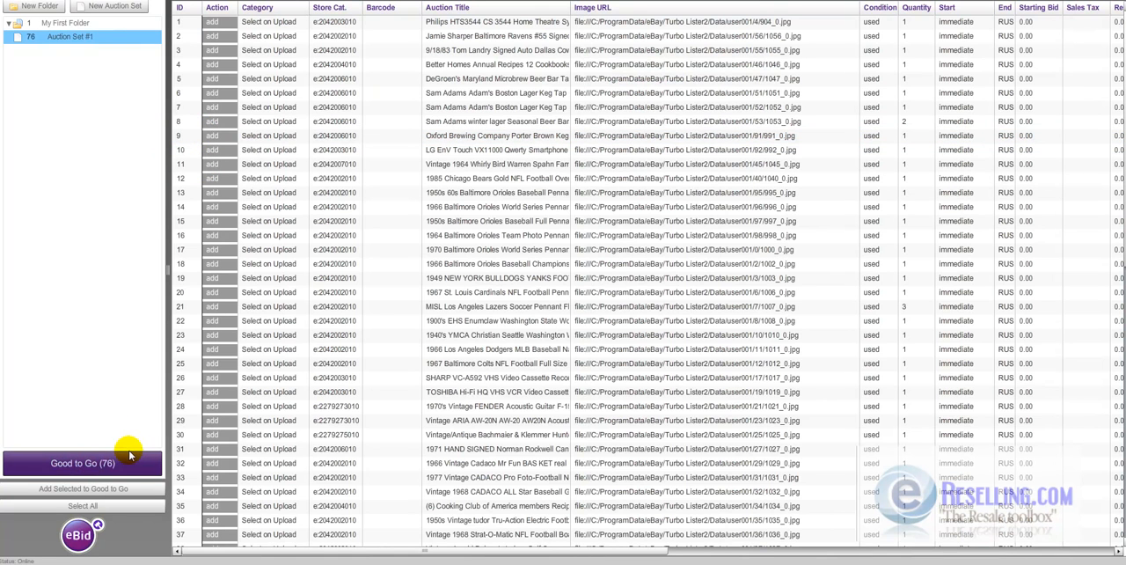
click(129, 455)
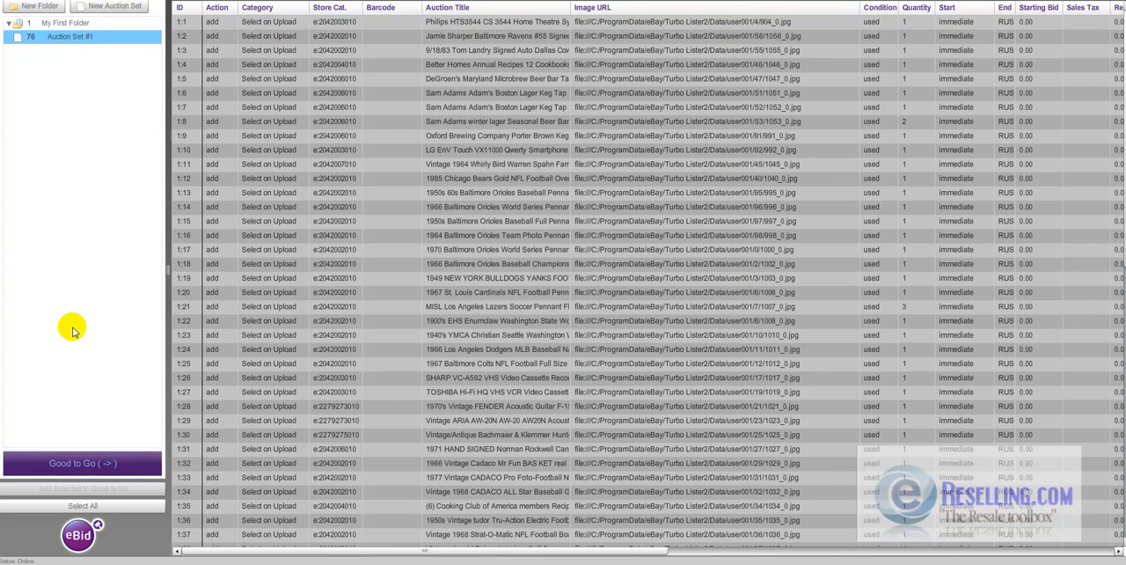
right_click(95, 471)
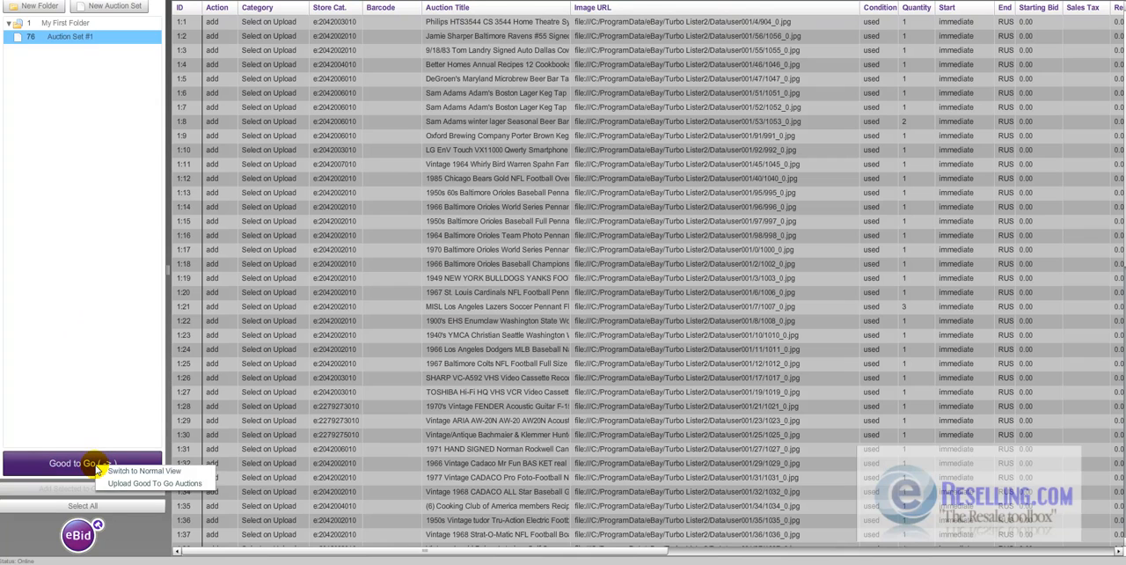
click(173, 490)
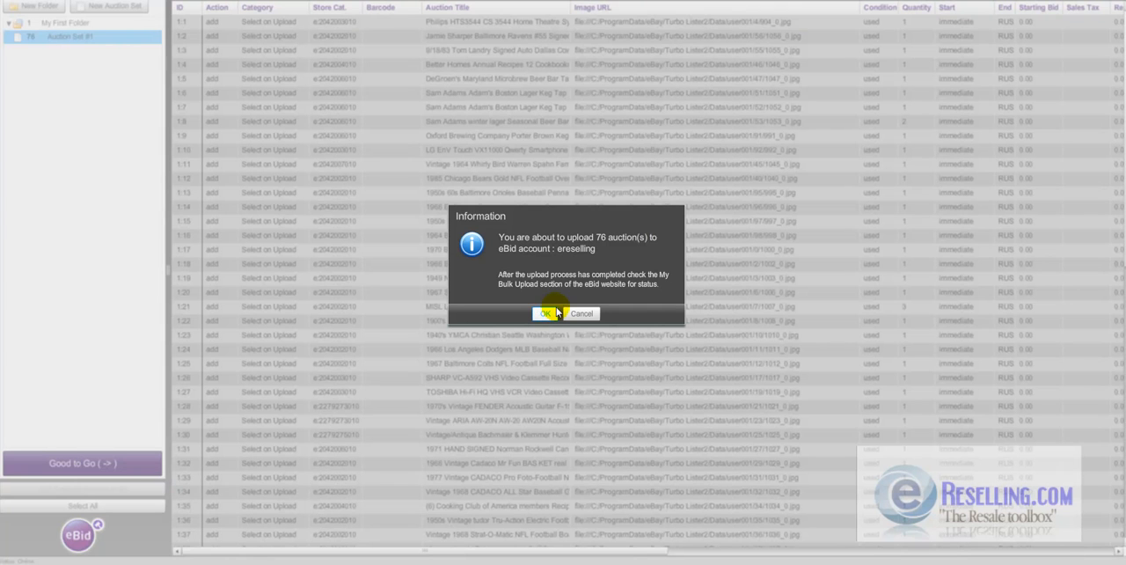
click(556, 313)
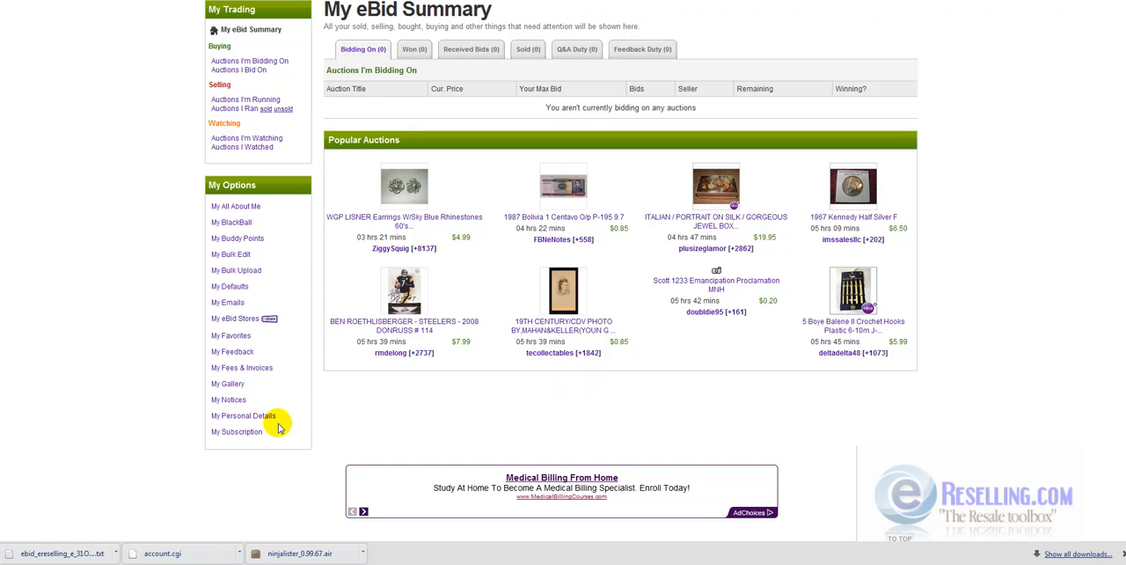
- Switch to the eBid website and open the setup form for a new store under My eBid Stores
right_click(248, 322)
click(268, 322)
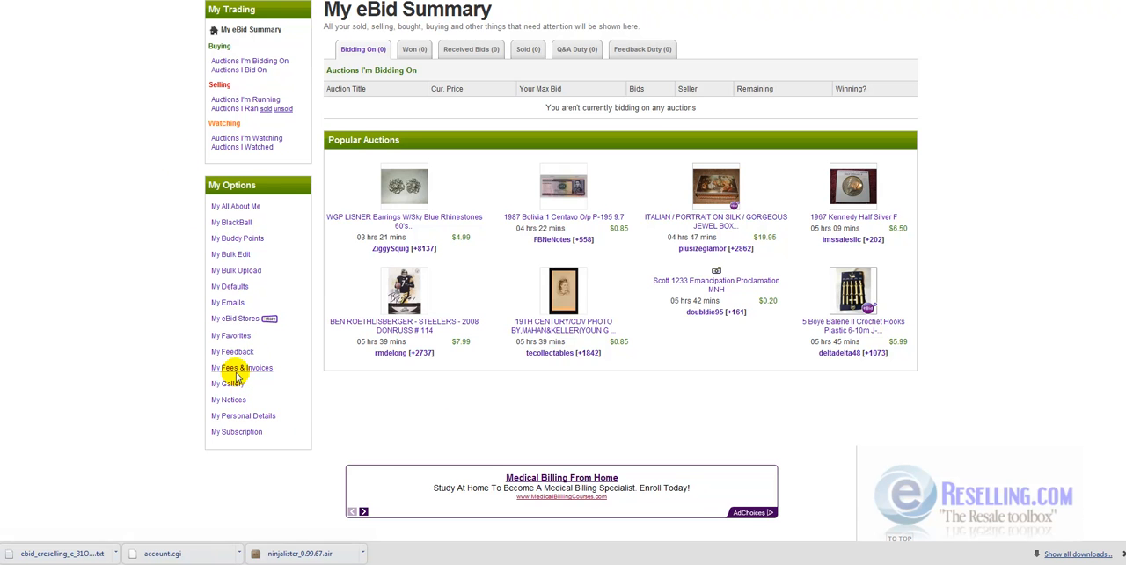
click(202, 0)
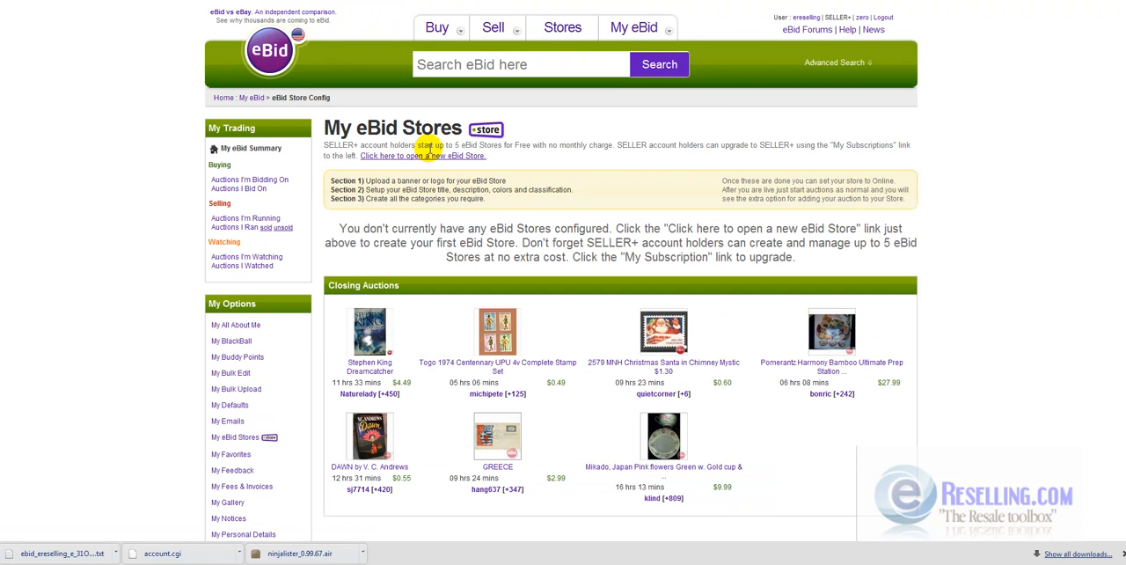
click(432, 156)
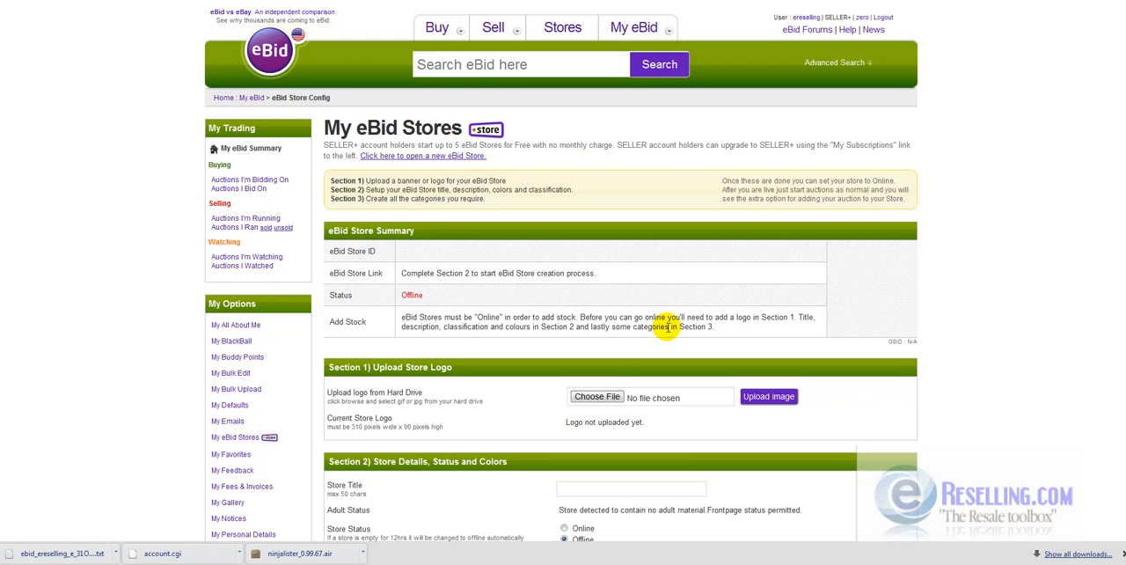
- Look over the logo, store details, colors and category sections of the new eBid Store form
scroll(669, 327, down, 3)
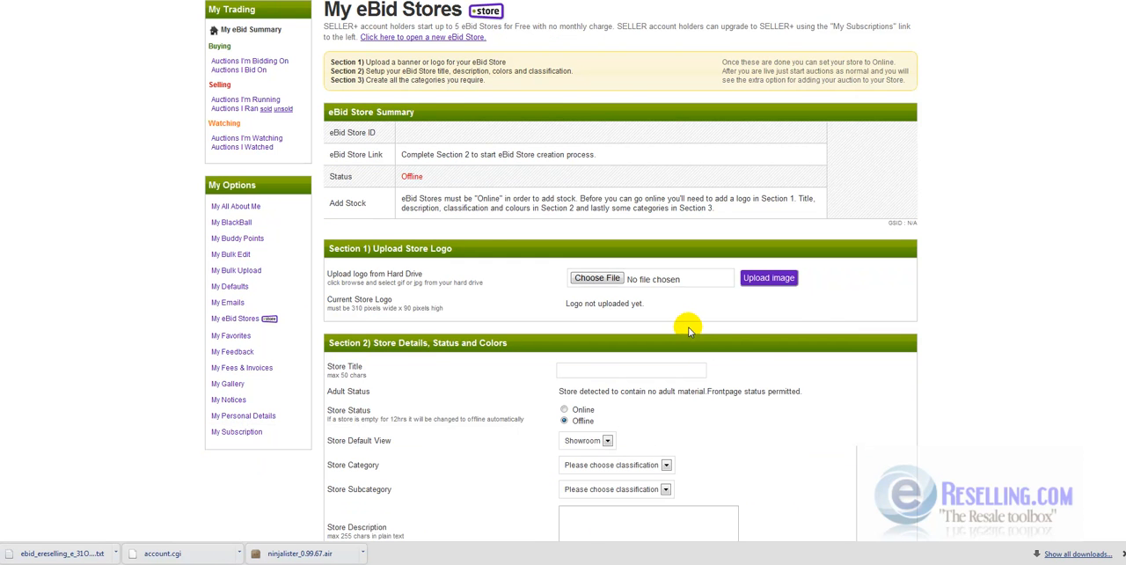
scroll(742, 371, down, 3)
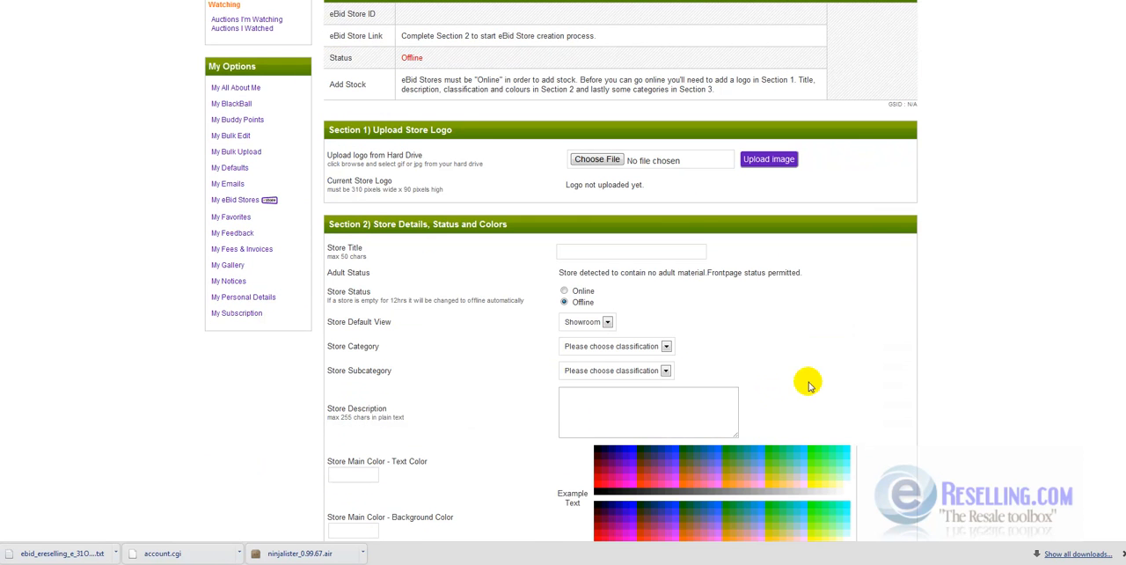
scroll(995, 367, down, 10)
scroll(992, 377, up, 13)
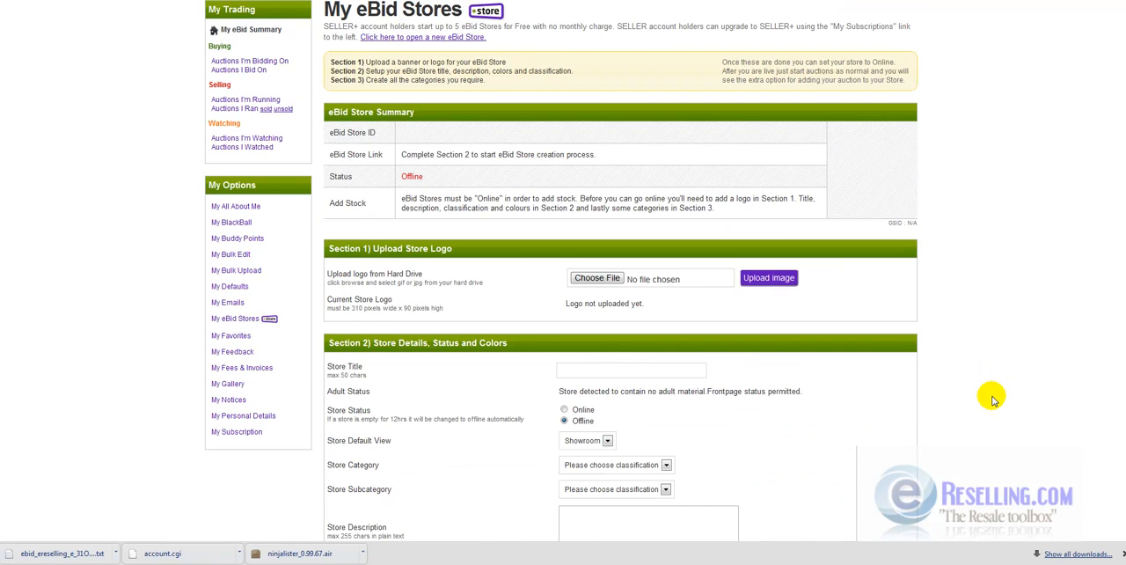
scroll(992, 400, down, 6)
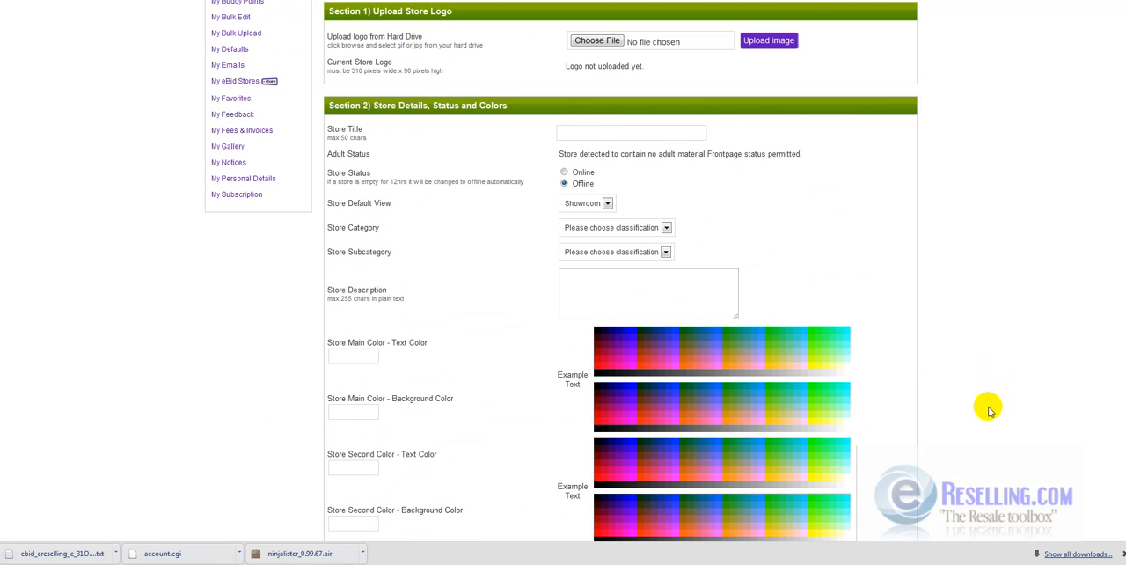
scroll(979, 443, down, 3)
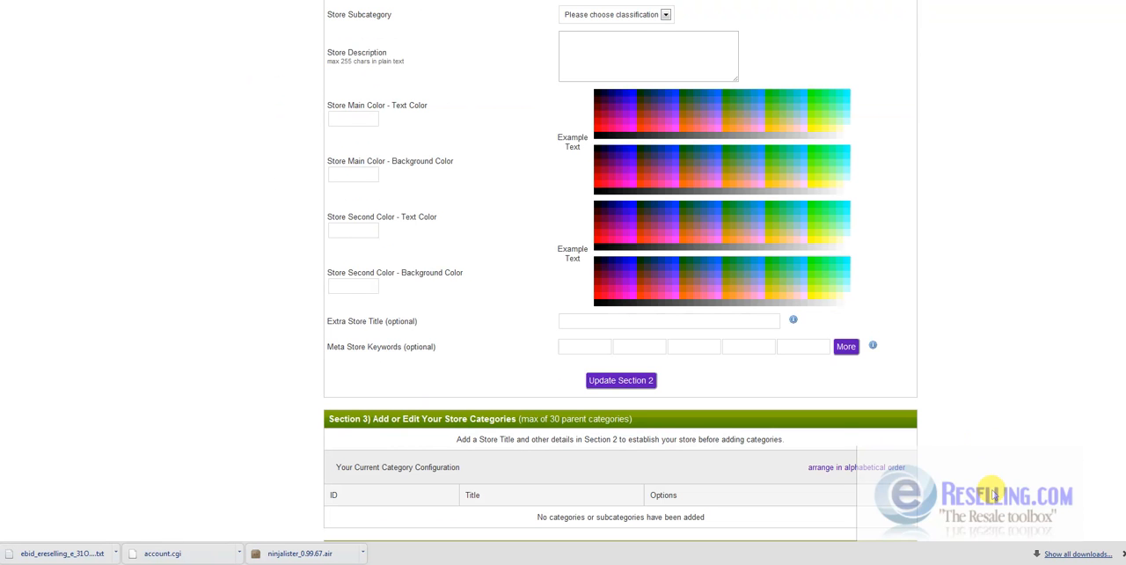
scroll(994, 494, up, 3)
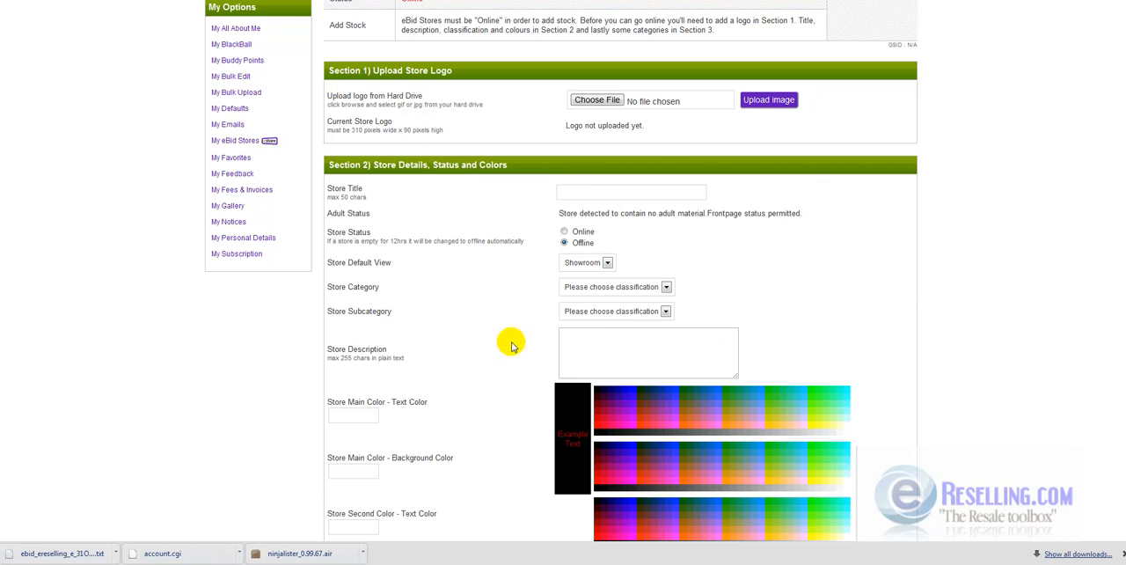
scroll(852, 378, down, 3)
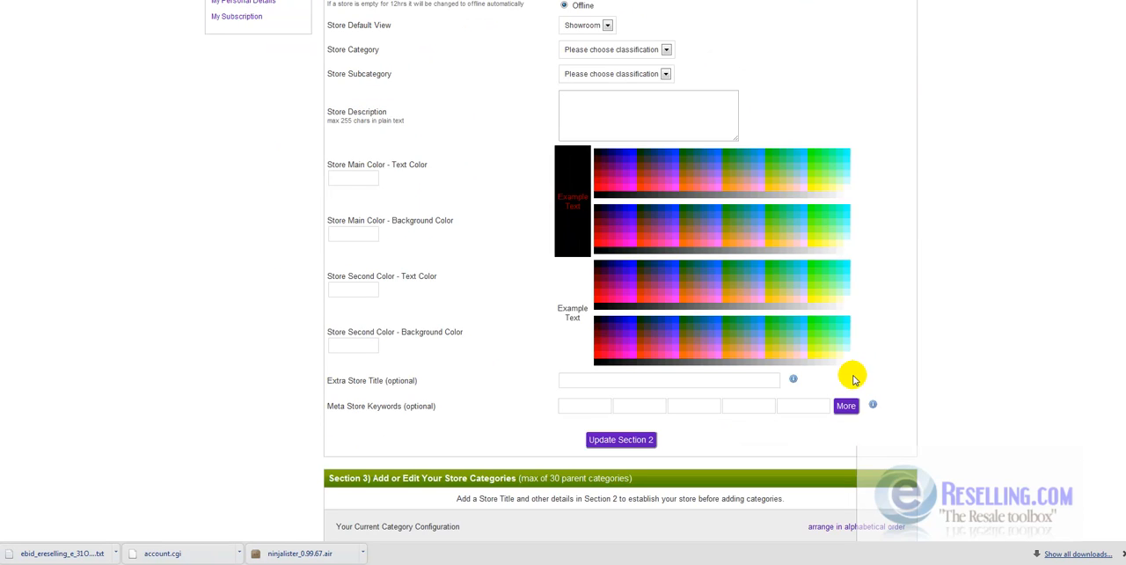
scroll(851, 387, up, 3)
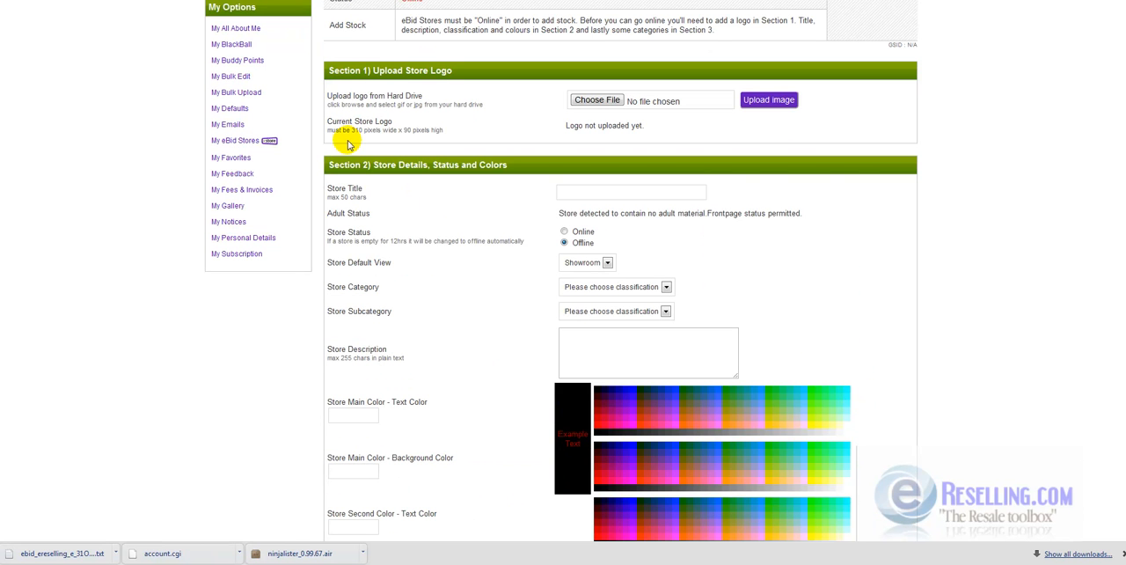
- Open My Bulk Upload, view the auctions requiring attention in ereselling_311011040013.zip, and check the parent category choices for the first group
key(alt+Left)
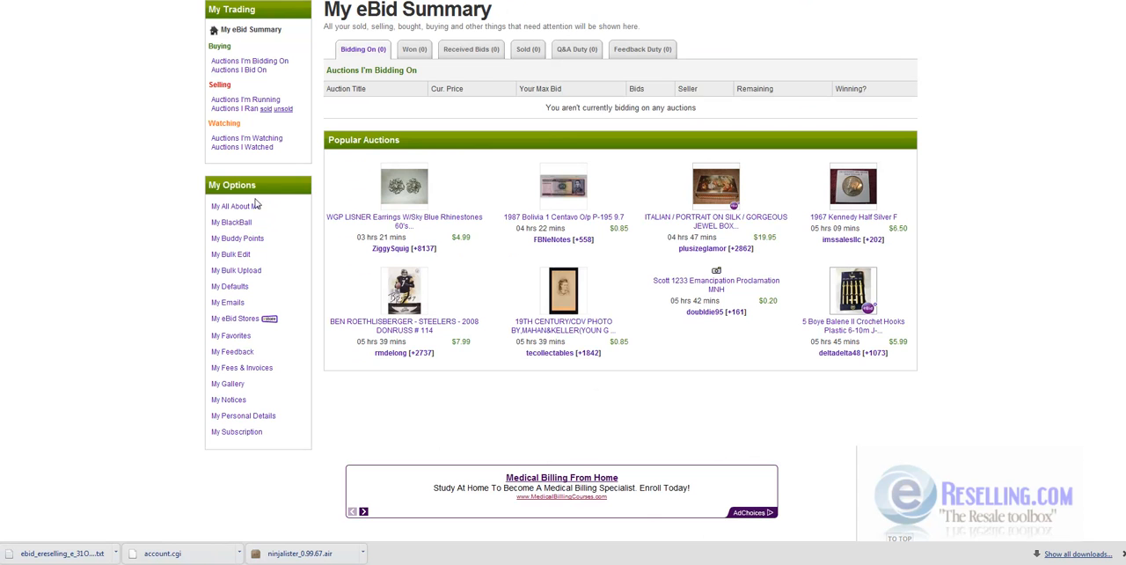
click(236, 270)
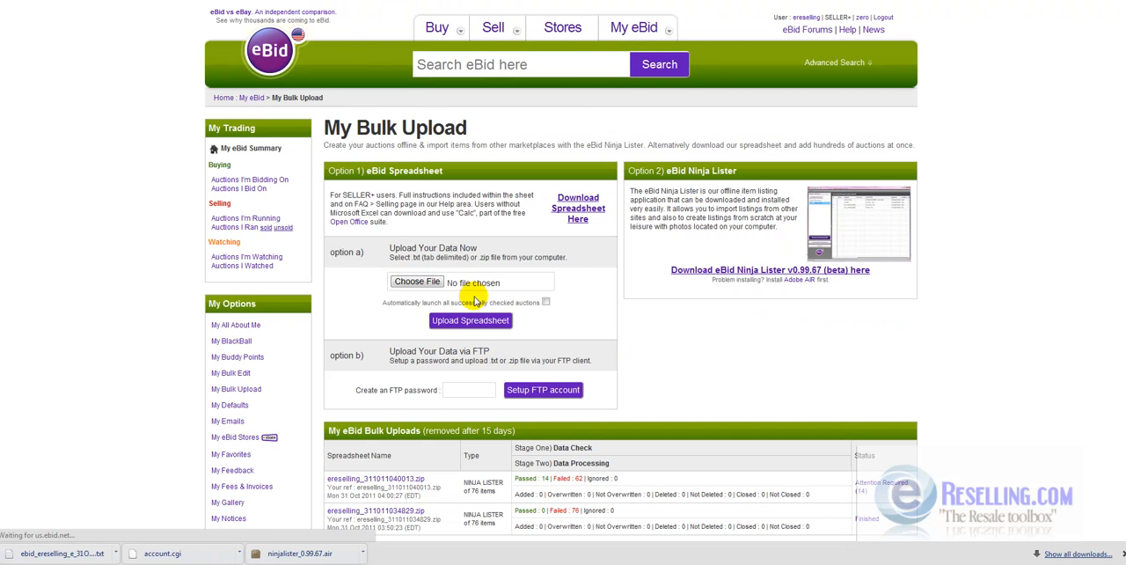
scroll(740, 303, down, 1)
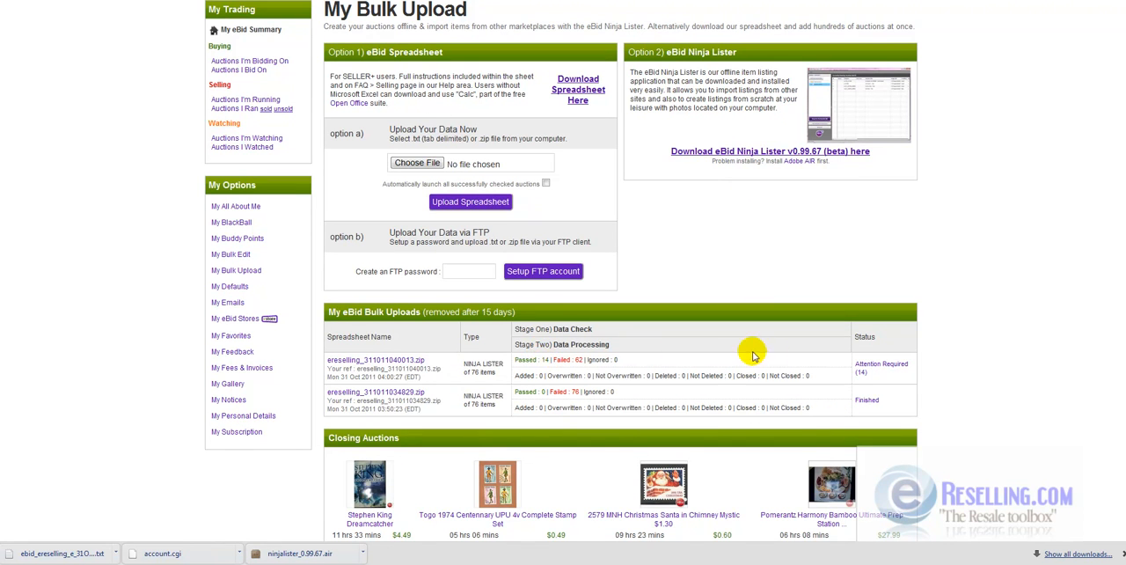
click(875, 367)
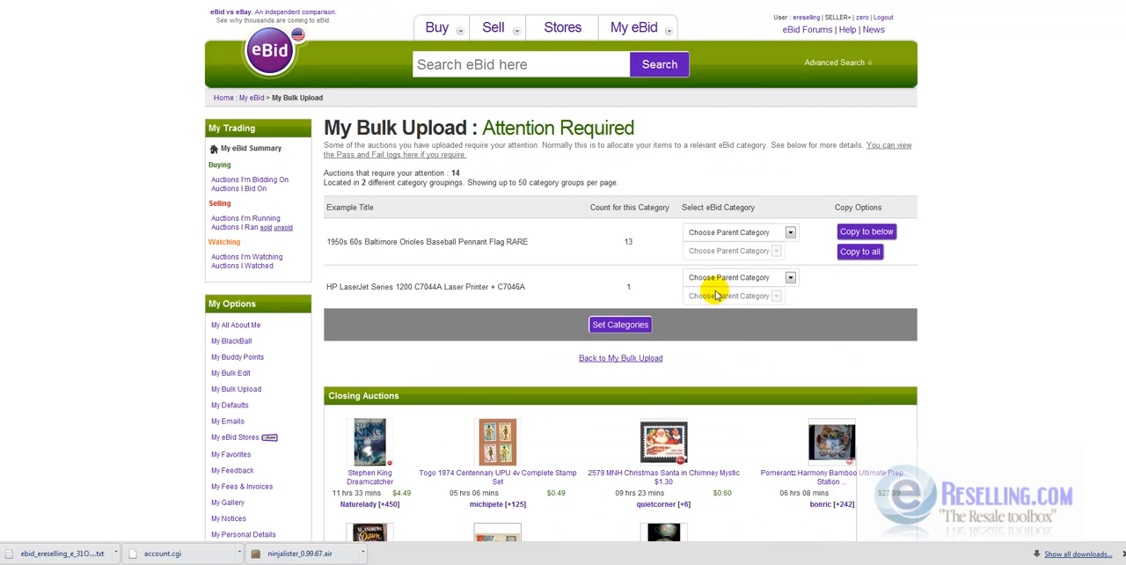
click(718, 233)
click(719, 233)
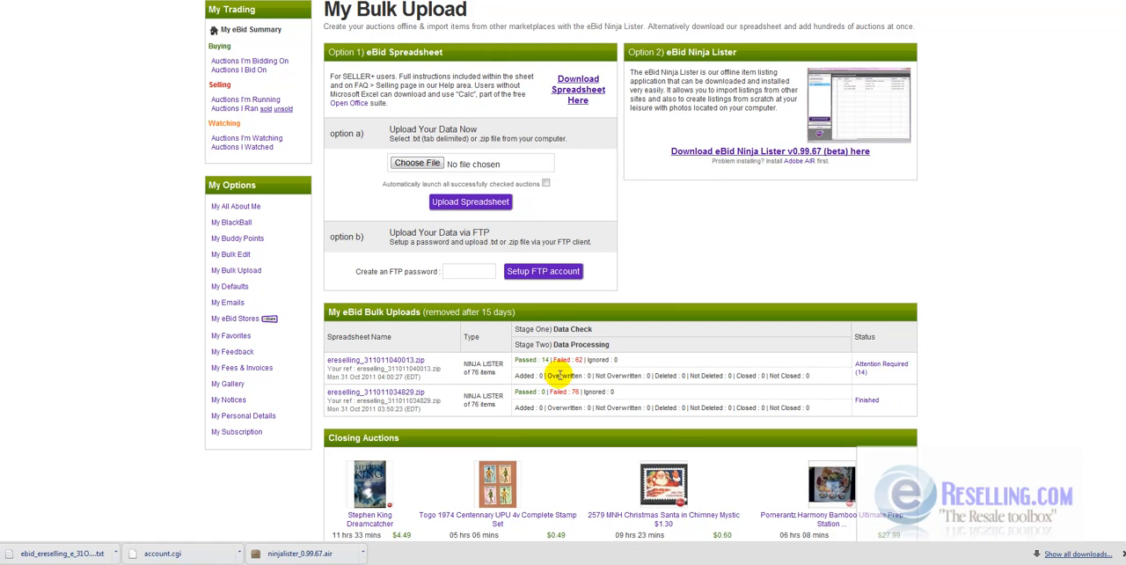
- Open the failed log of ereselling_311011040013.zip from its Attention Required page
click(862, 373)
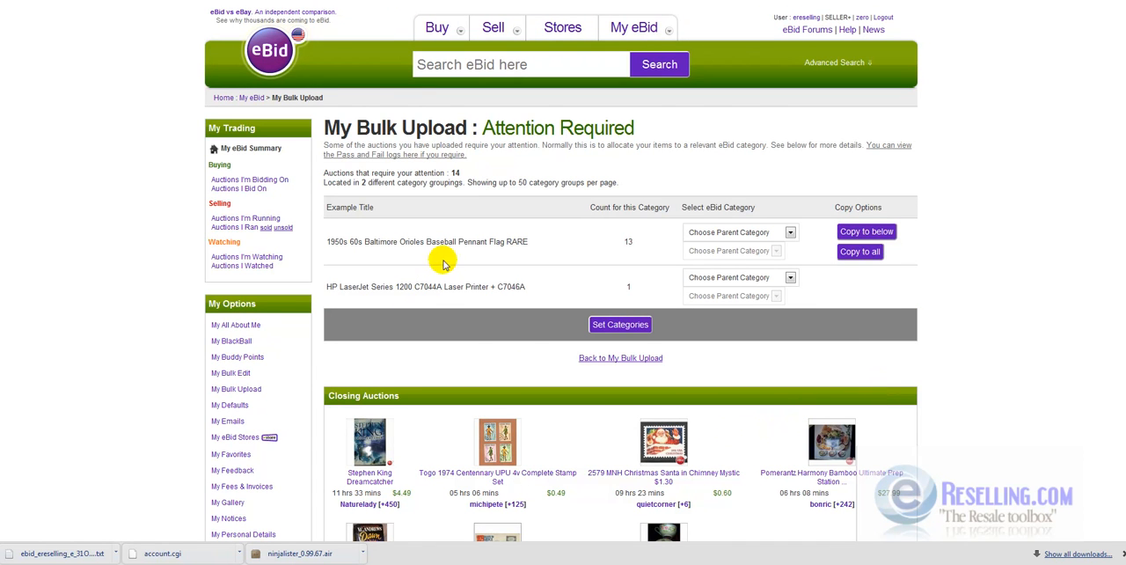
click(894, 146)
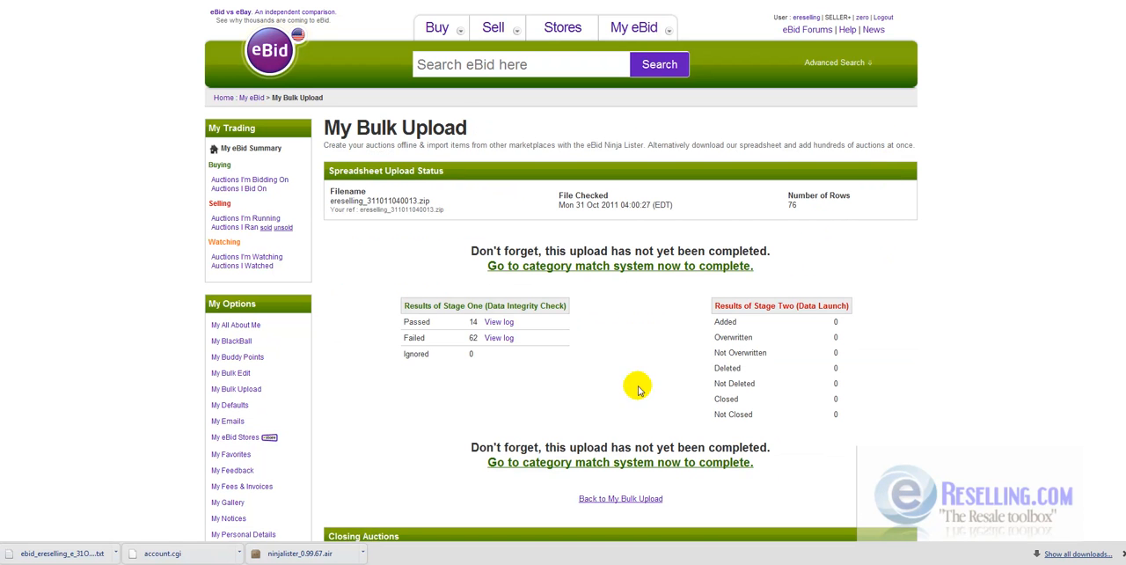
click(497, 339)
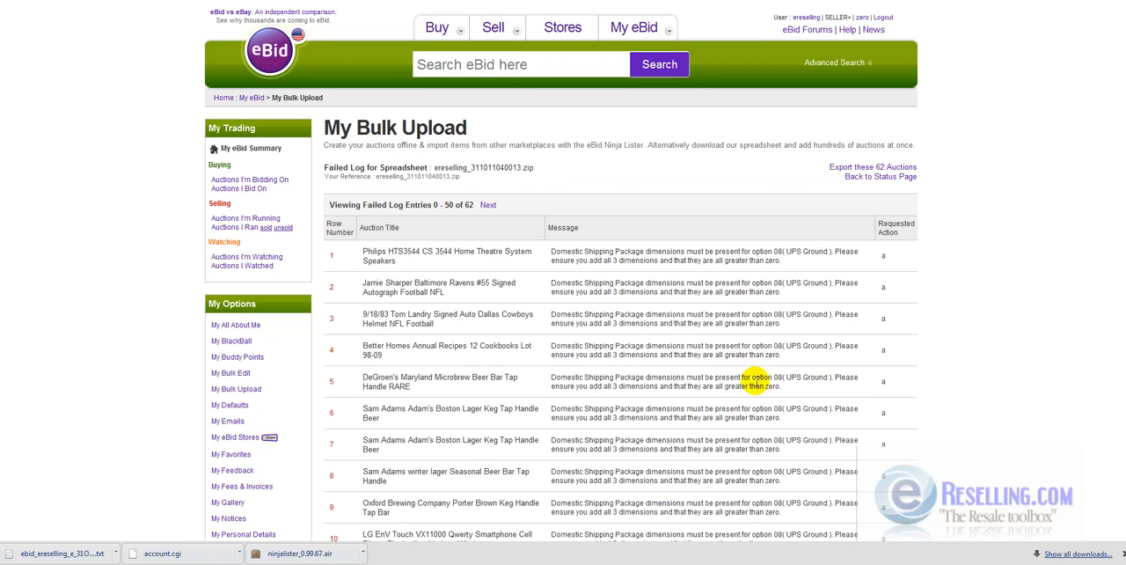
- Read through the failed log to see which auctions were rejected and the reason given for each
scroll(743, 413, down, 3)
scroll(744, 419, down, 1)
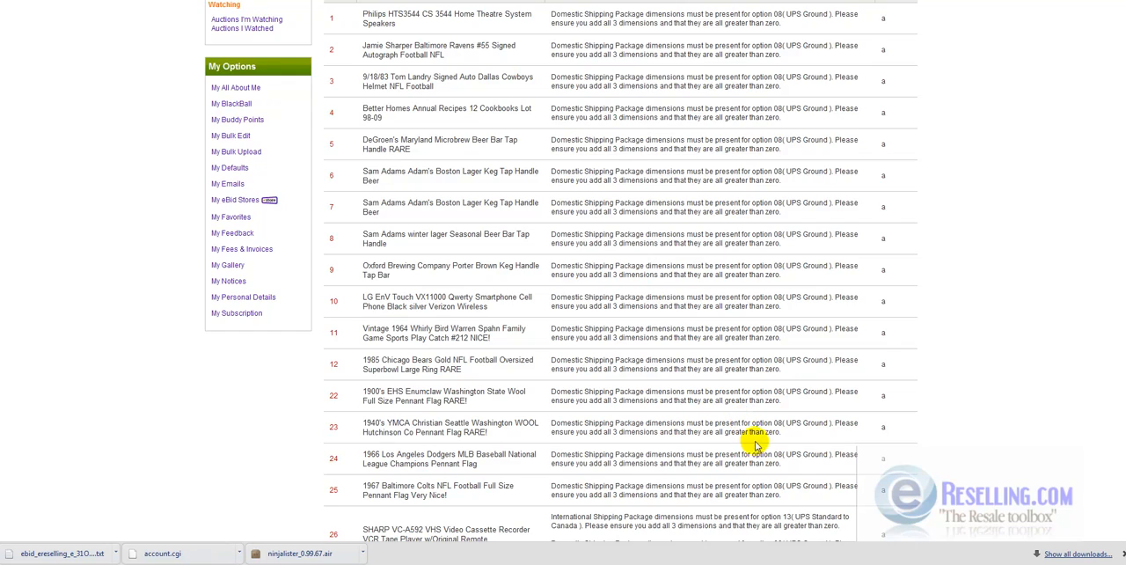
scroll(686, 474, up, 4)
scroll(697, 468, down, 14)
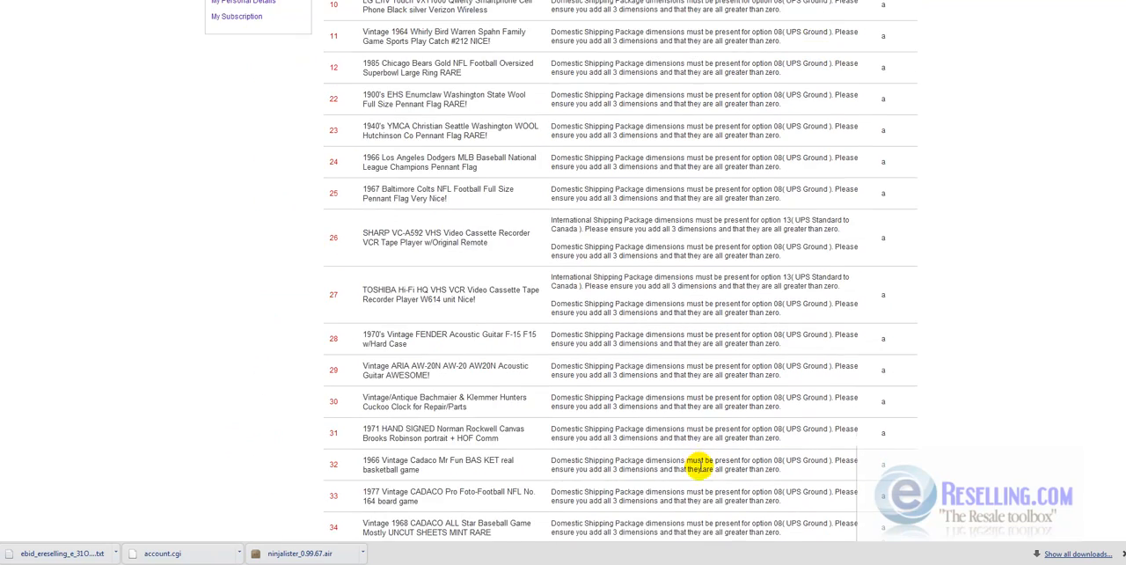
scroll(704, 478, down, 5)
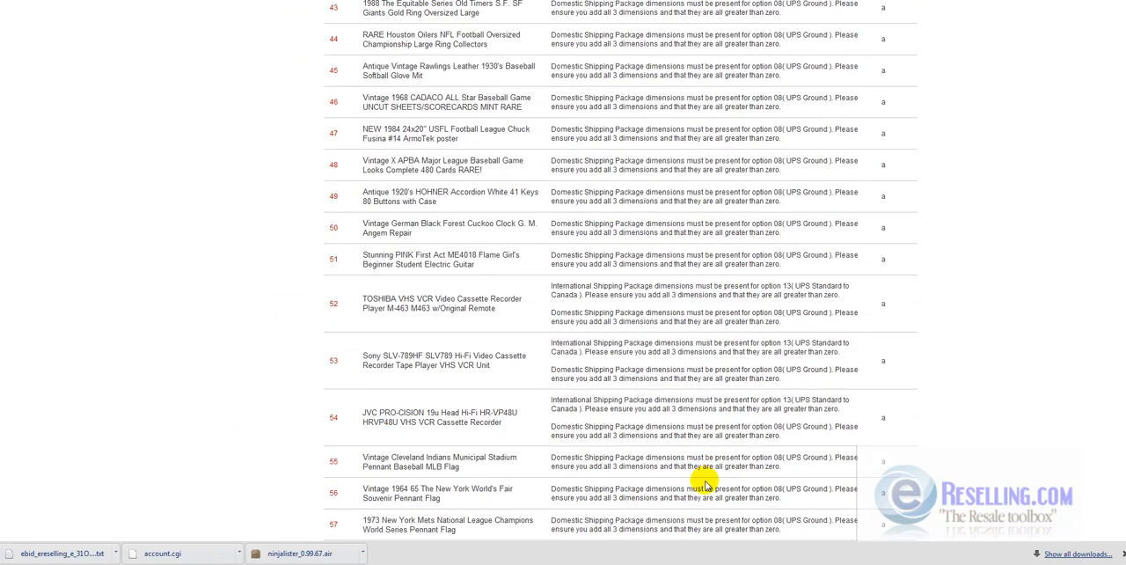
scroll(704, 484, up, 5)
scroll(705, 486, up, 14)
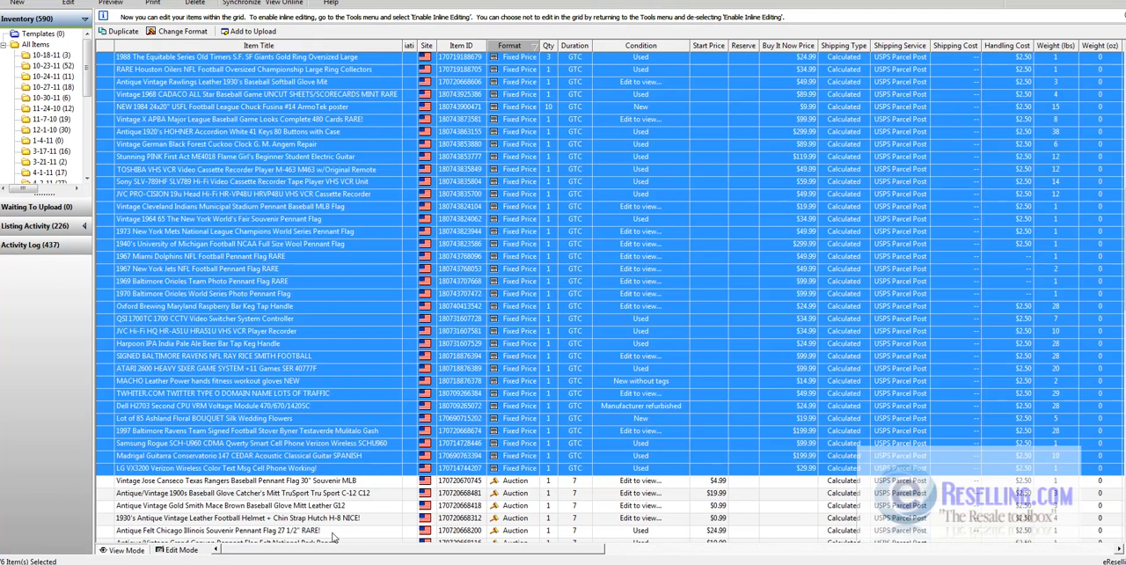
- Switch to Turbo Lister, open the selected fixed-price items for multiple-item editing, and reset their second domestic service to Select a Shipping Service
right_click(561, 281)
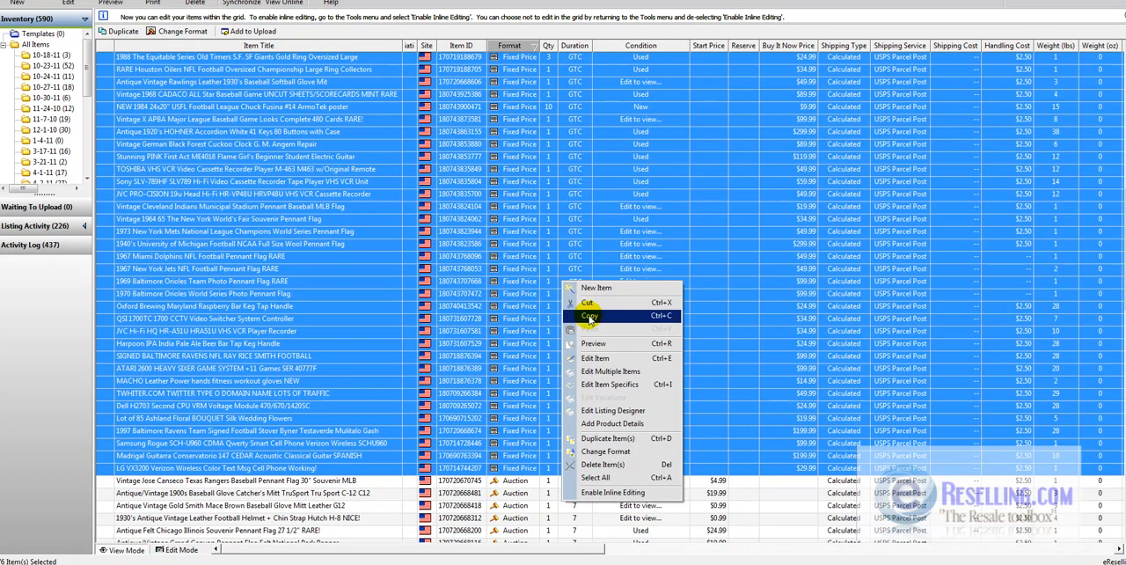
click(616, 372)
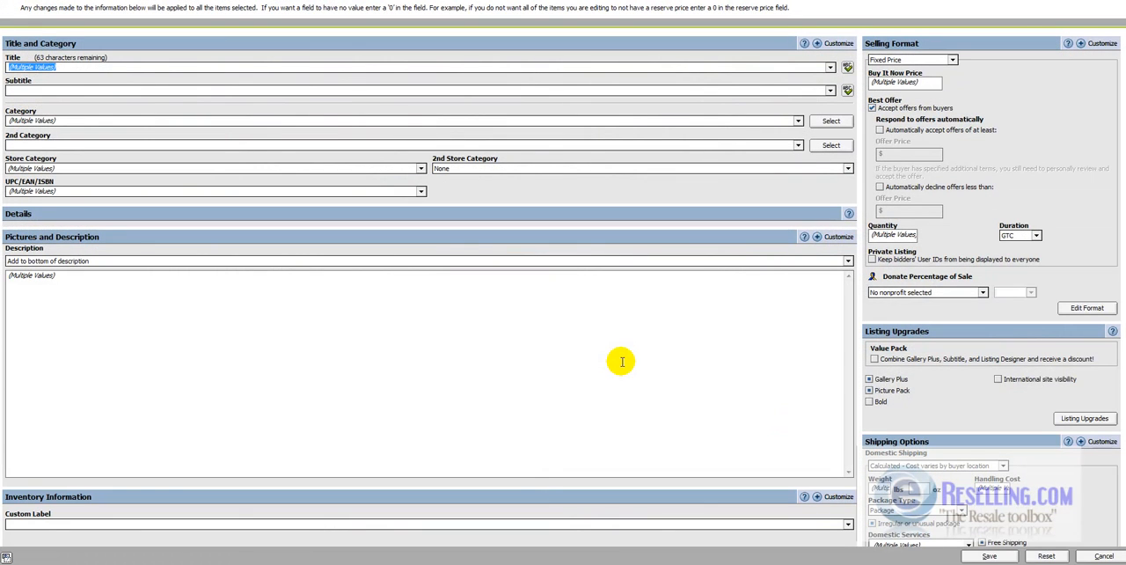
scroll(943, 373, down, 5)
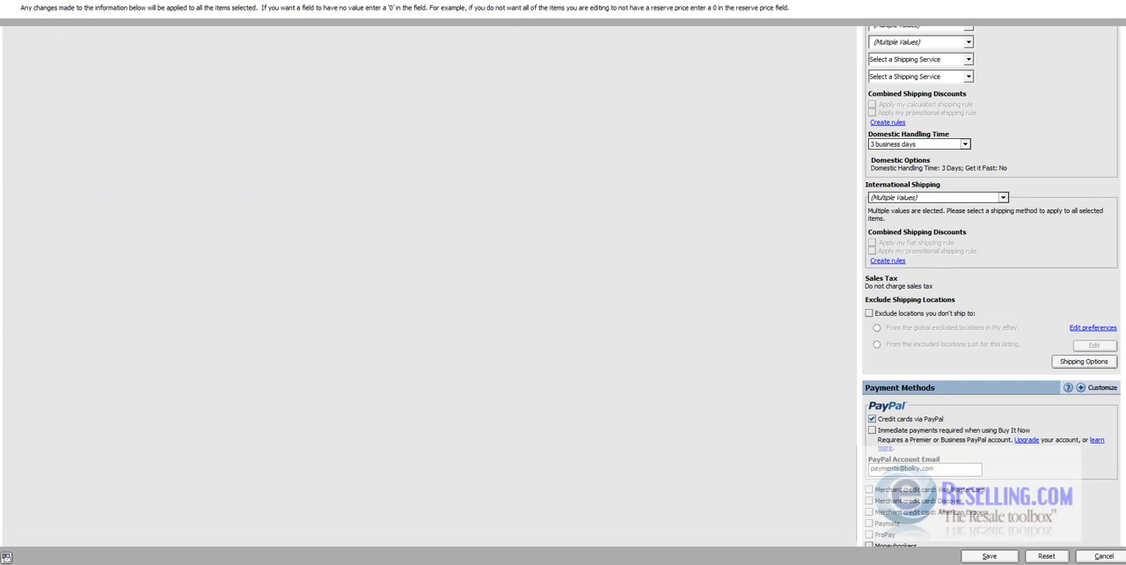
scroll(993, 252, up, 2)
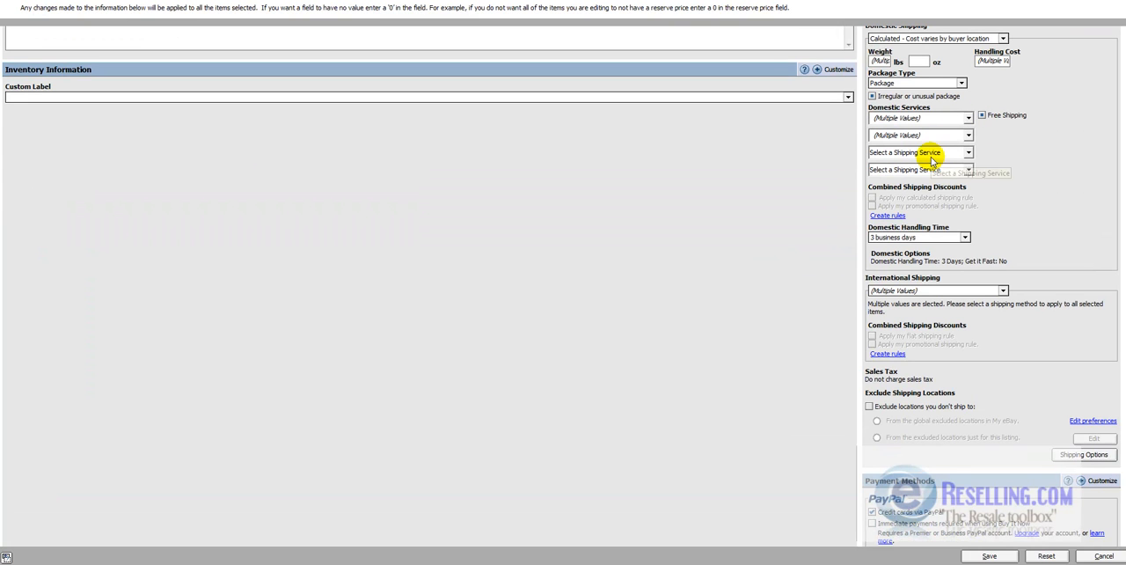
click(957, 136)
scroll(967, 158, up, 4)
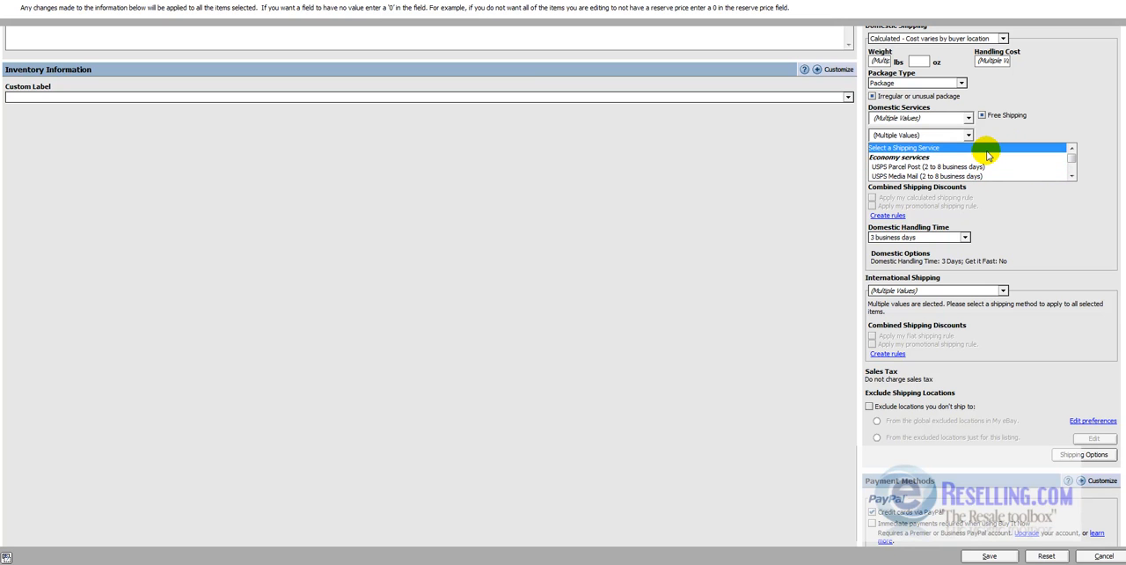
click(986, 148)
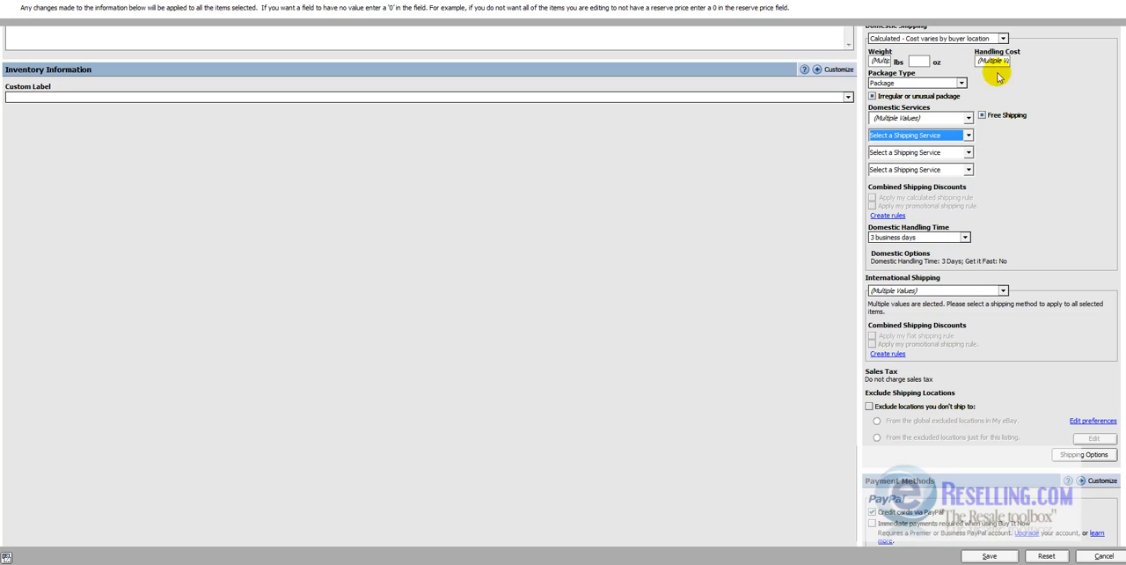
- Set the first domestic shipping service of the selected items to USPS Parcel Post (2 to 8 business days)
click(945, 120)
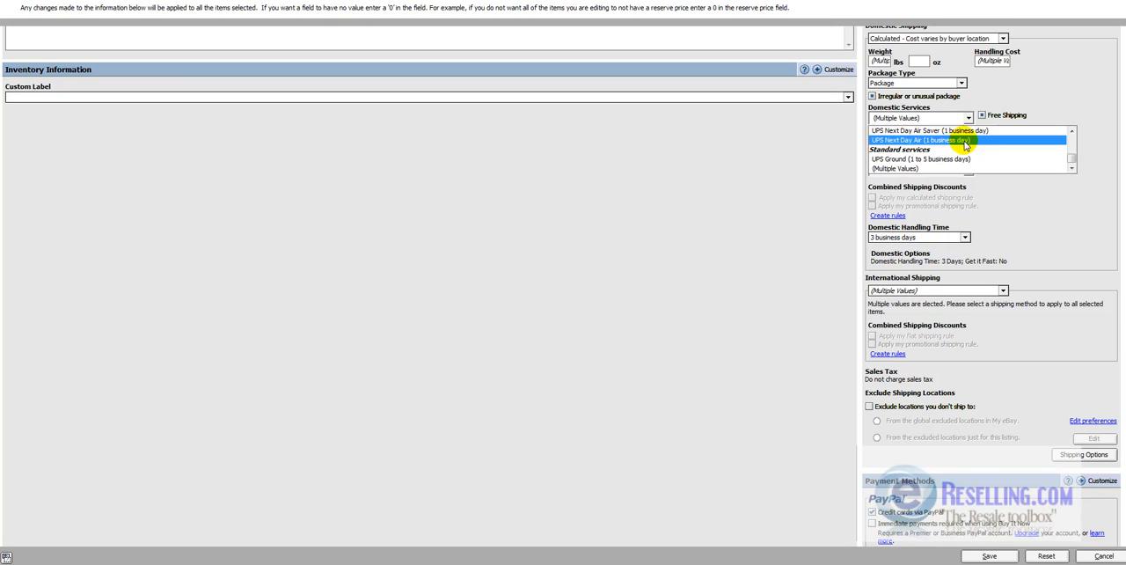
scroll(973, 159, up, 3)
scroll(973, 158, up, 2)
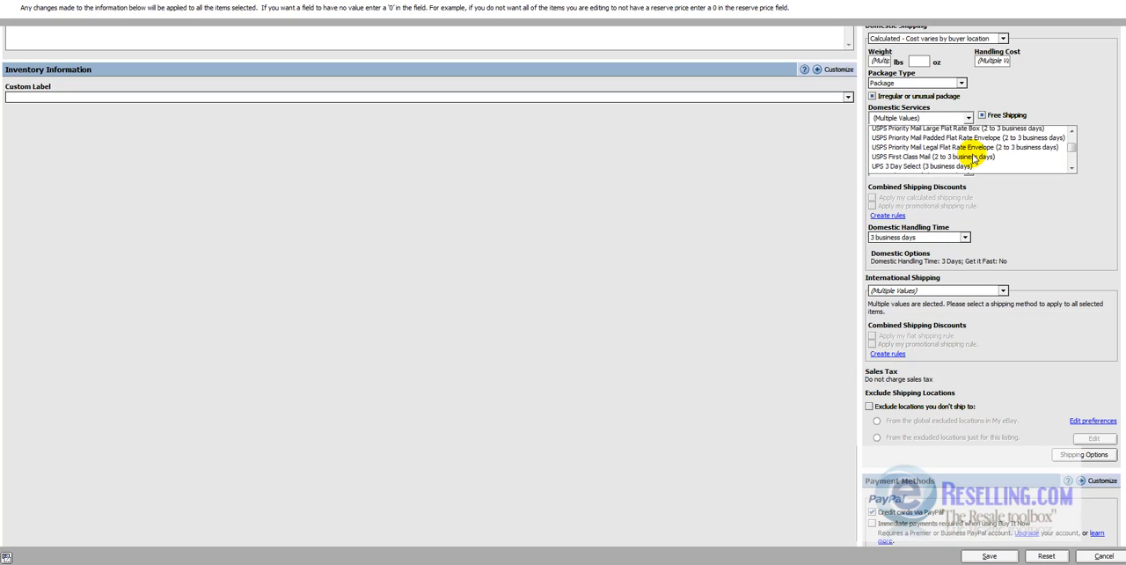
scroll(974, 158, up, 3)
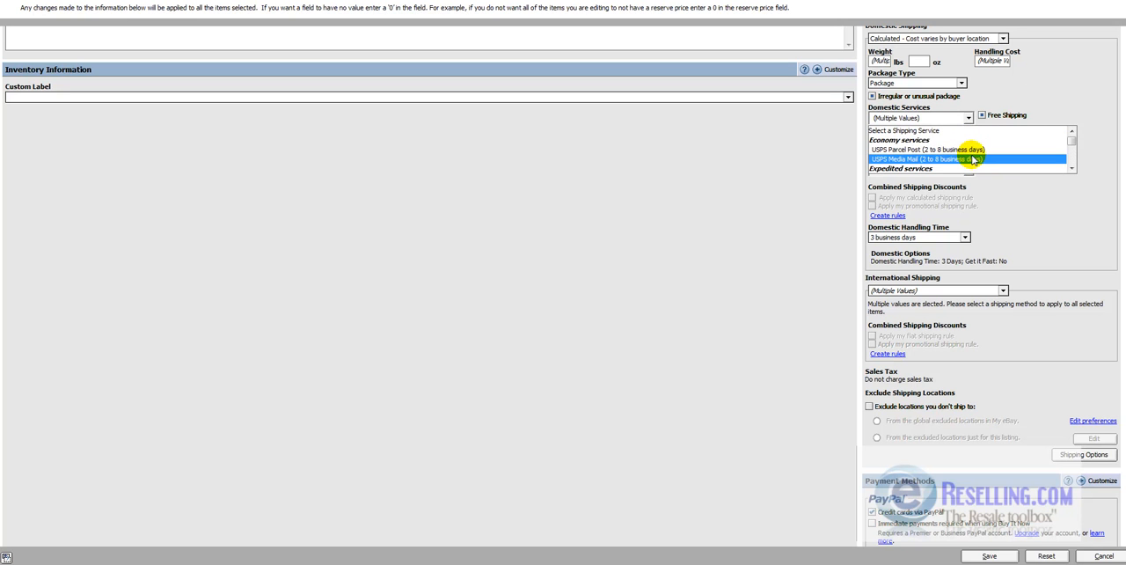
click(973, 153)
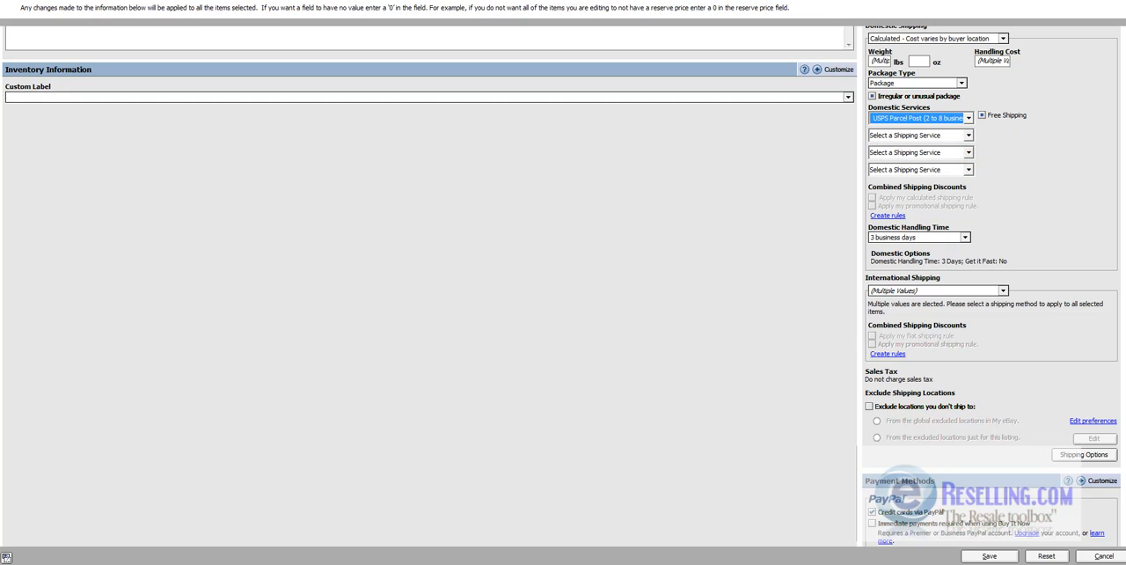
scroll(991, 286, up, 3)
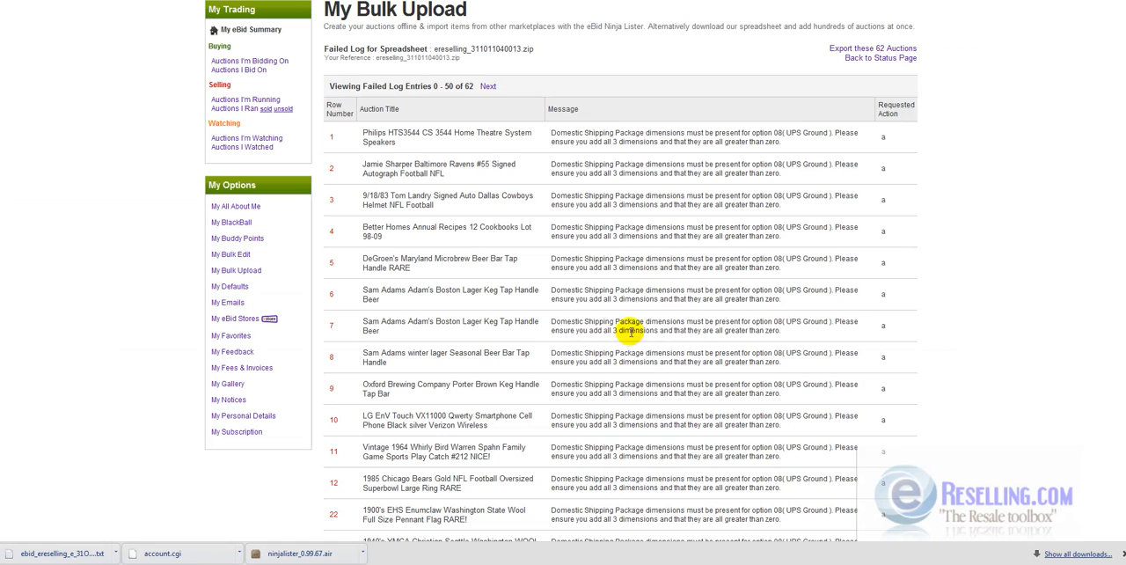
- Save the multiple-item shipping edits and close the update report
drag(755, 299, 772, 202)
click(772, 203)
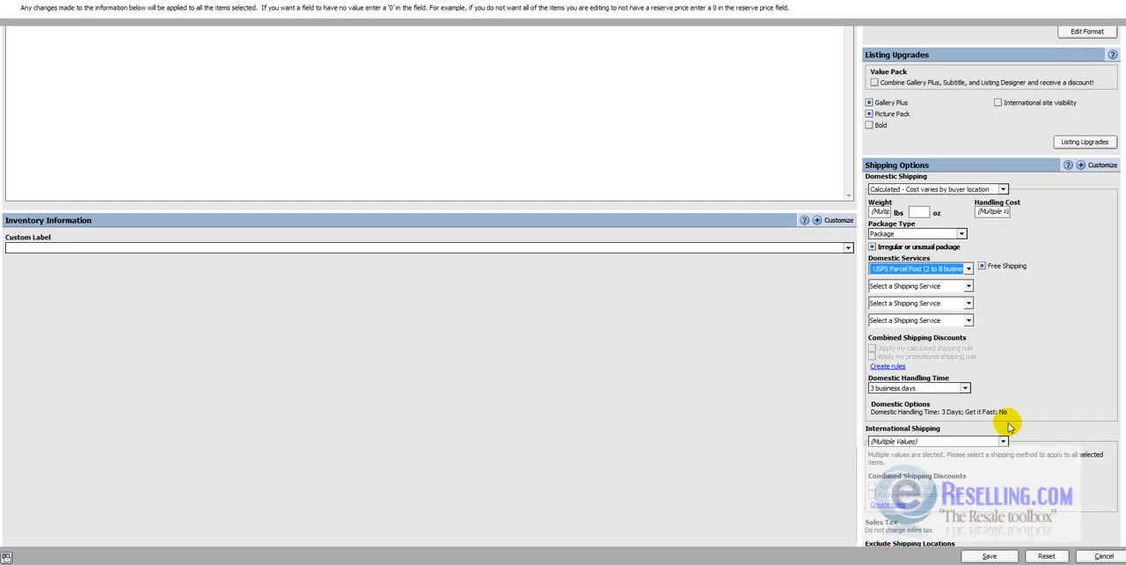
click(988, 557)
click(541, 325)
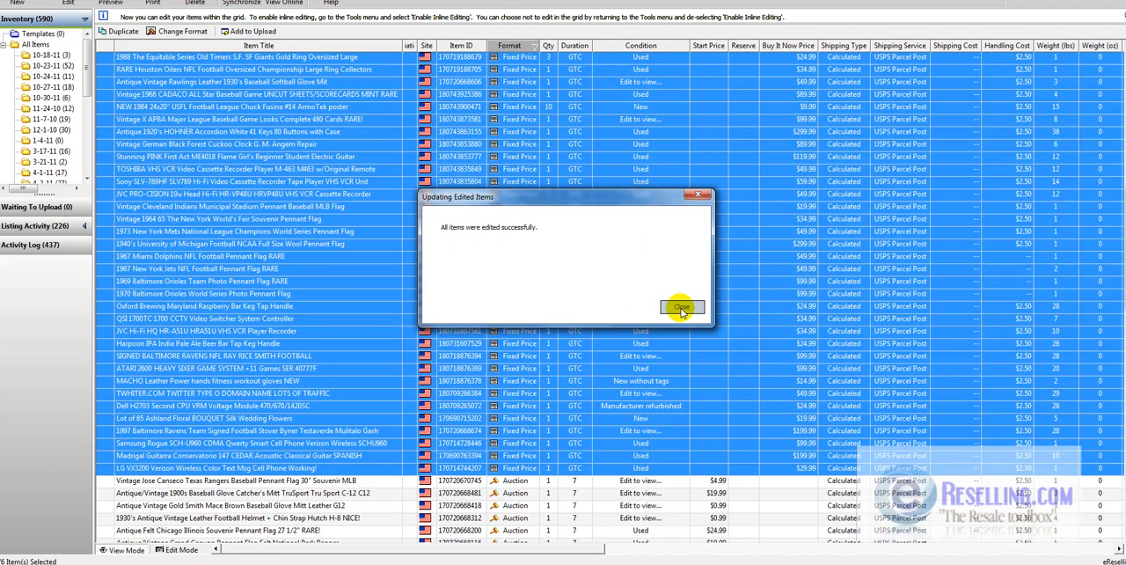
click(679, 305)
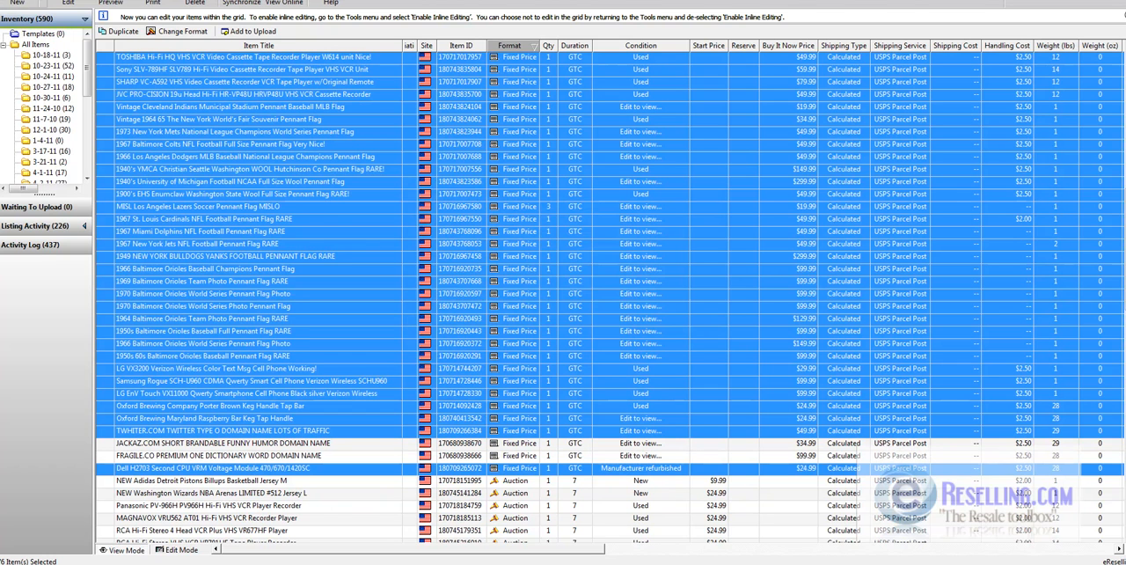
- Export the selected items as a CSV file named ebid_2_no_ups to a folder on the HP (C:) drive, and close the export report
click(7, 1)
click(44, 41)
click(626, 326)
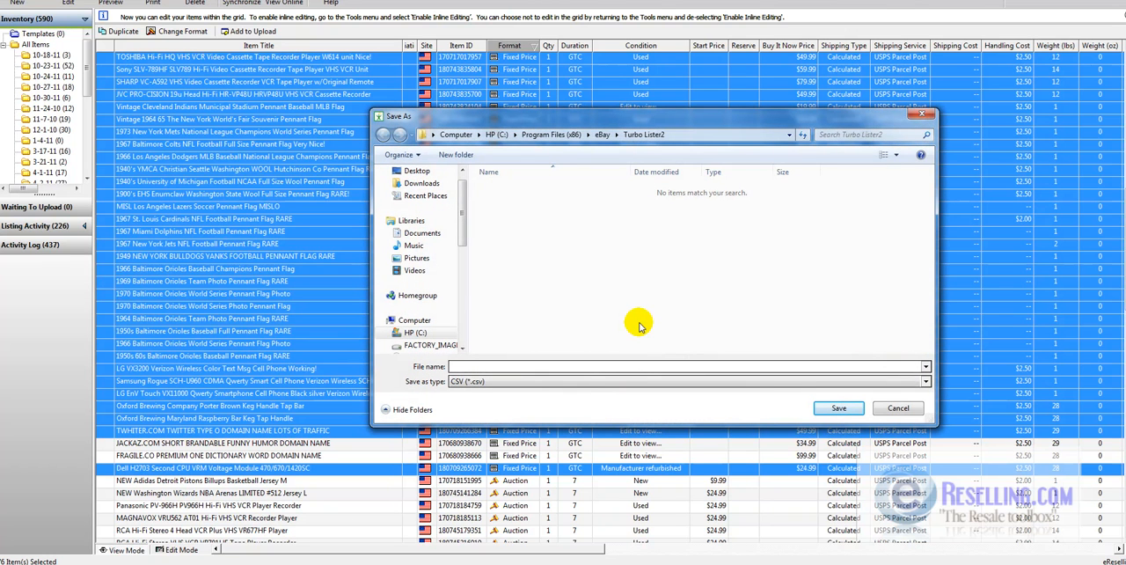
text(ebi)
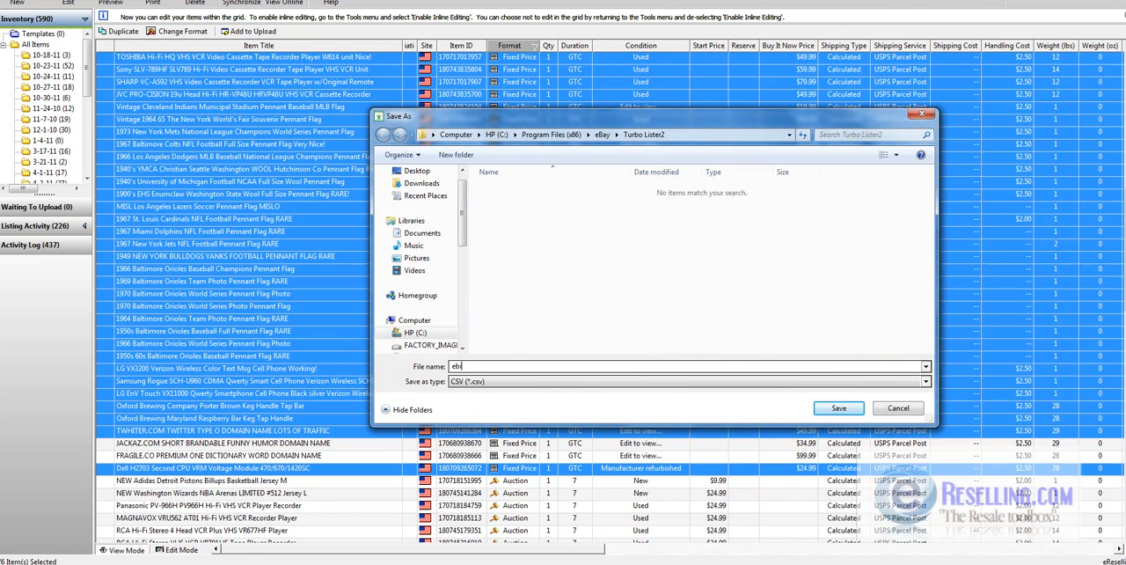
text(d_2_no_ups)
click(415, 332)
double_click(506, 201)
double_click(507, 190)
click(837, 408)
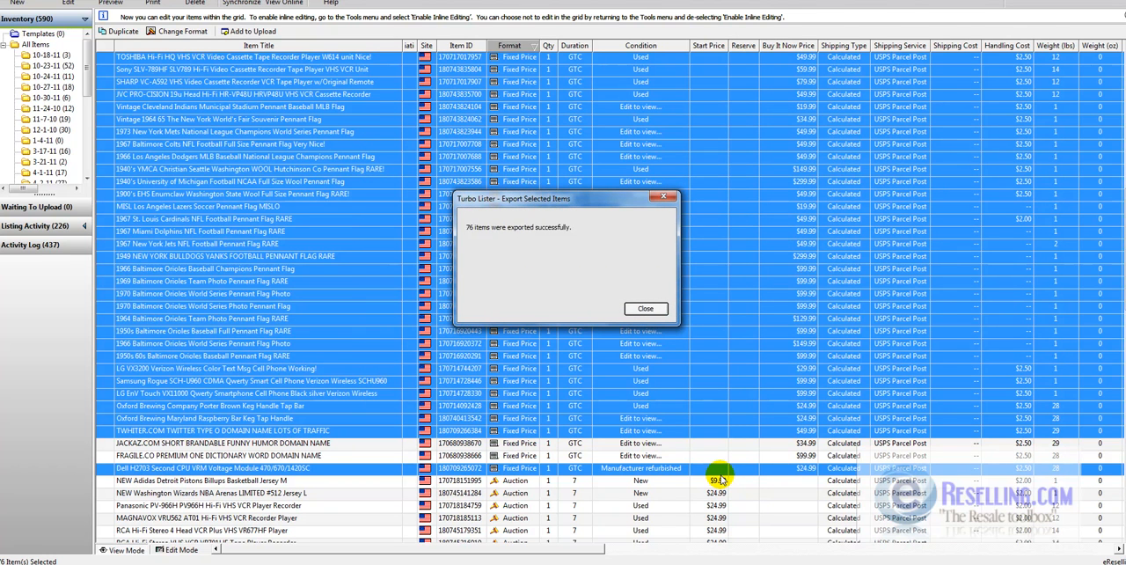
click(642, 308)
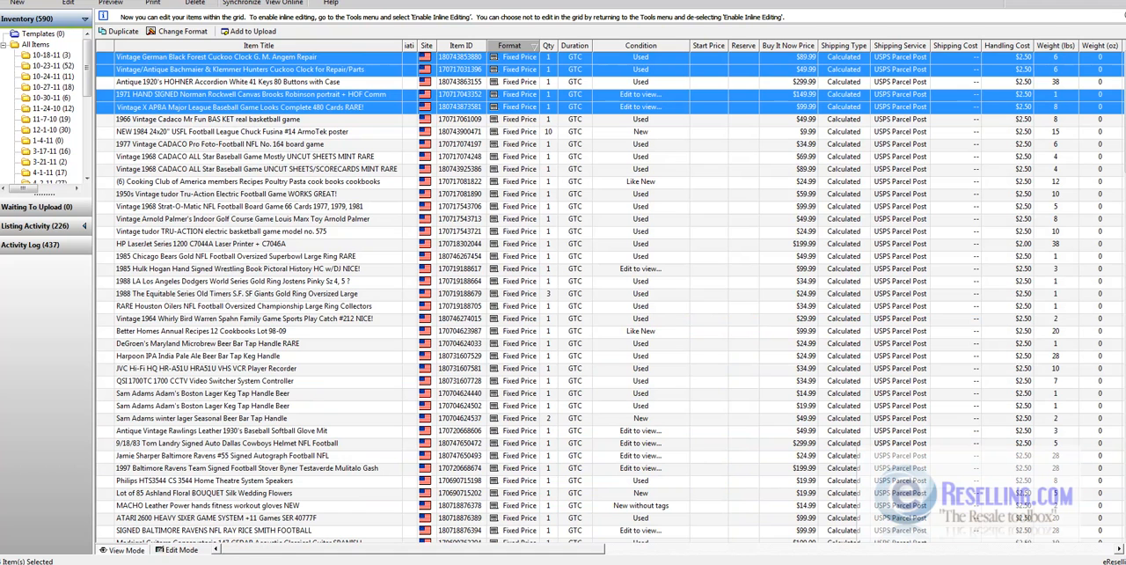
- Cut the fixed-price items from the Black Forest cuckoo clock through QSI 1700TC, except the HOHNER accordion, USFL poster and HP LaserJet, and select All Items
click(269, 132)
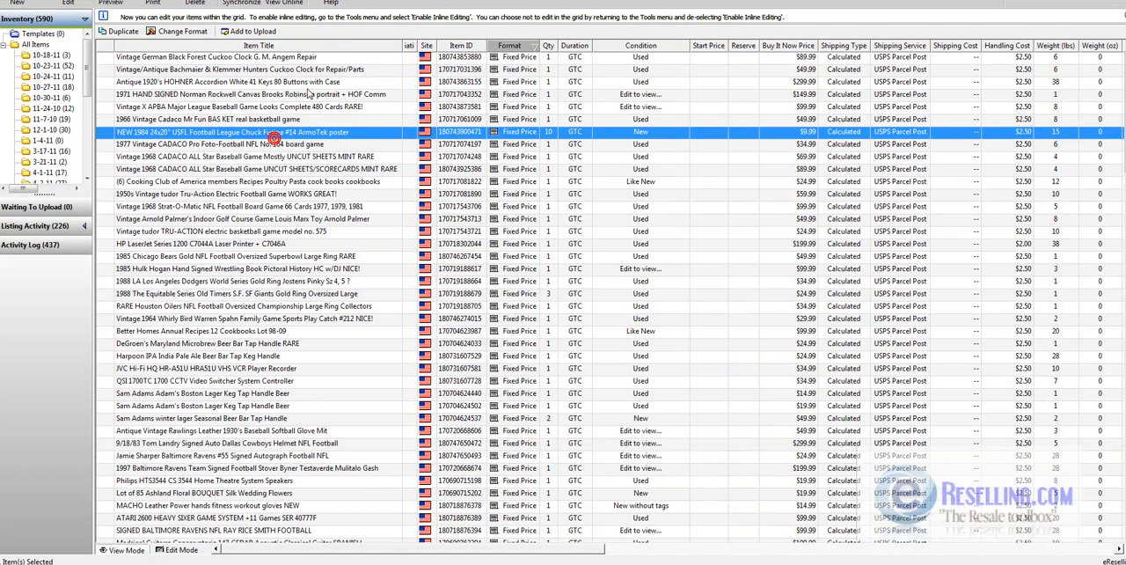
click(330, 58)
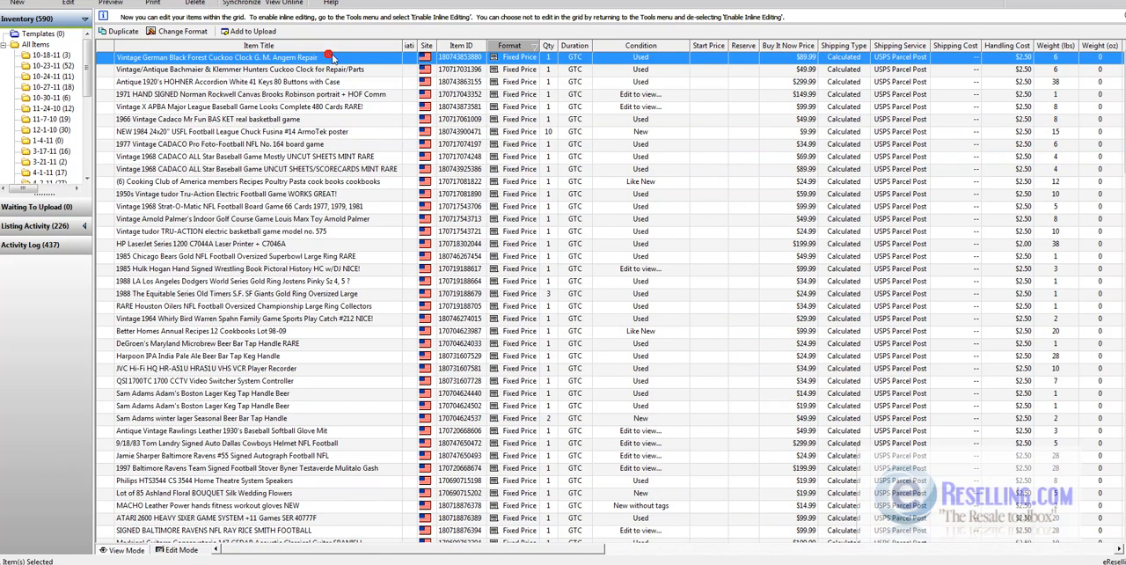
shift+click(380, 70)
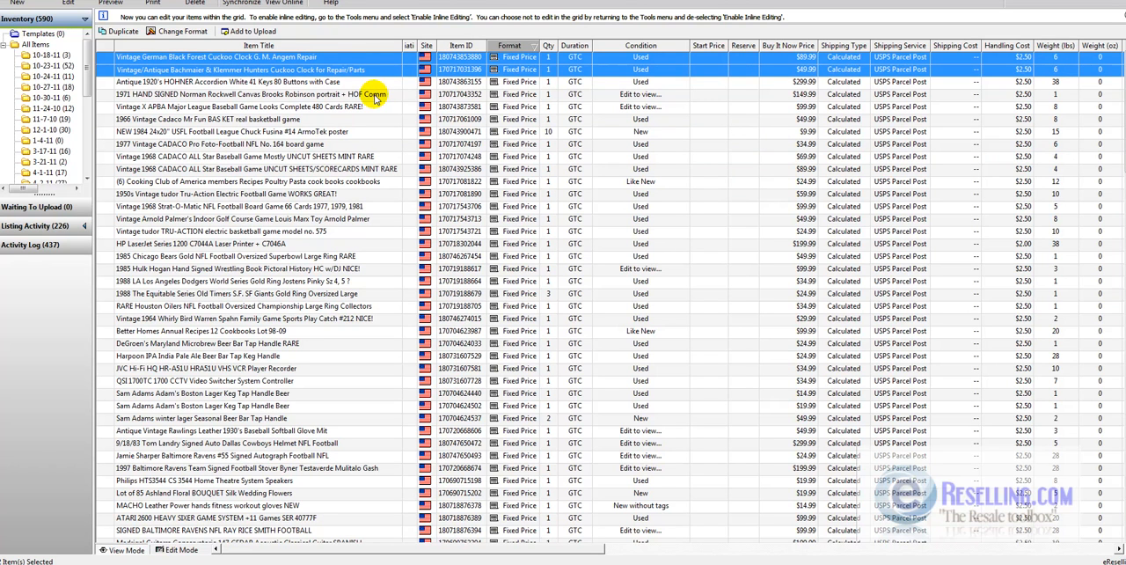
shift+click(374, 95)
shift+click(375, 106)
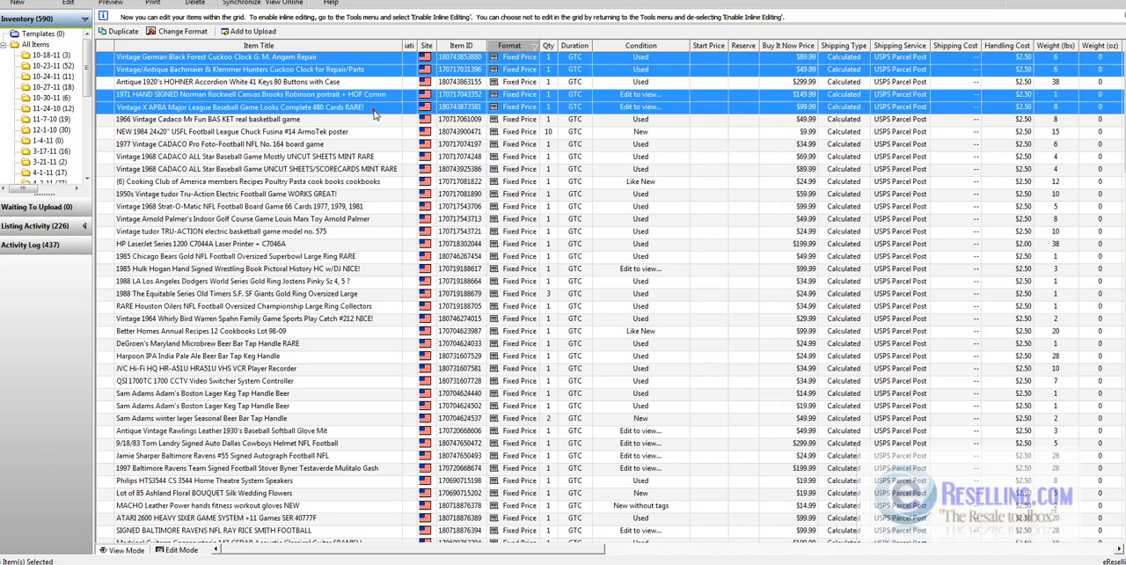
shift+click(366, 119)
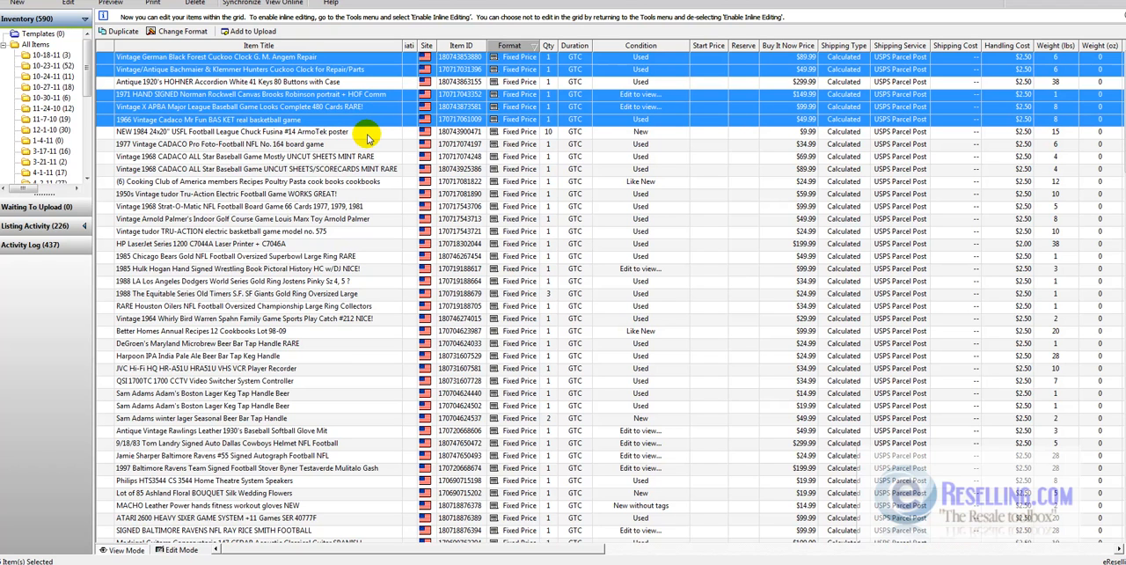
ctrl+click(368, 134)
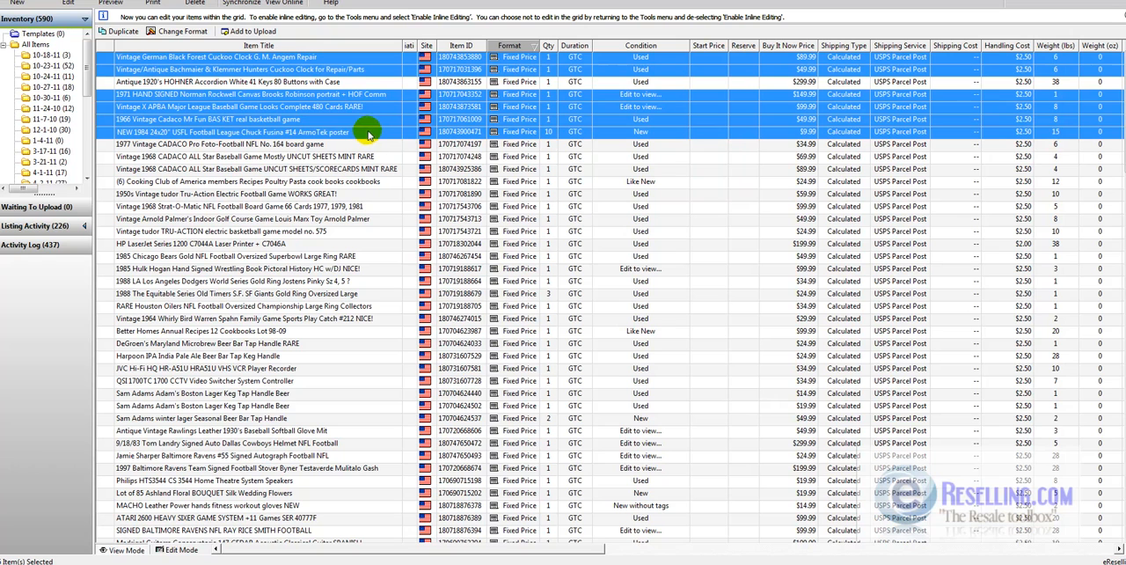
ctrl+click(369, 132)
ctrl+click(368, 132)
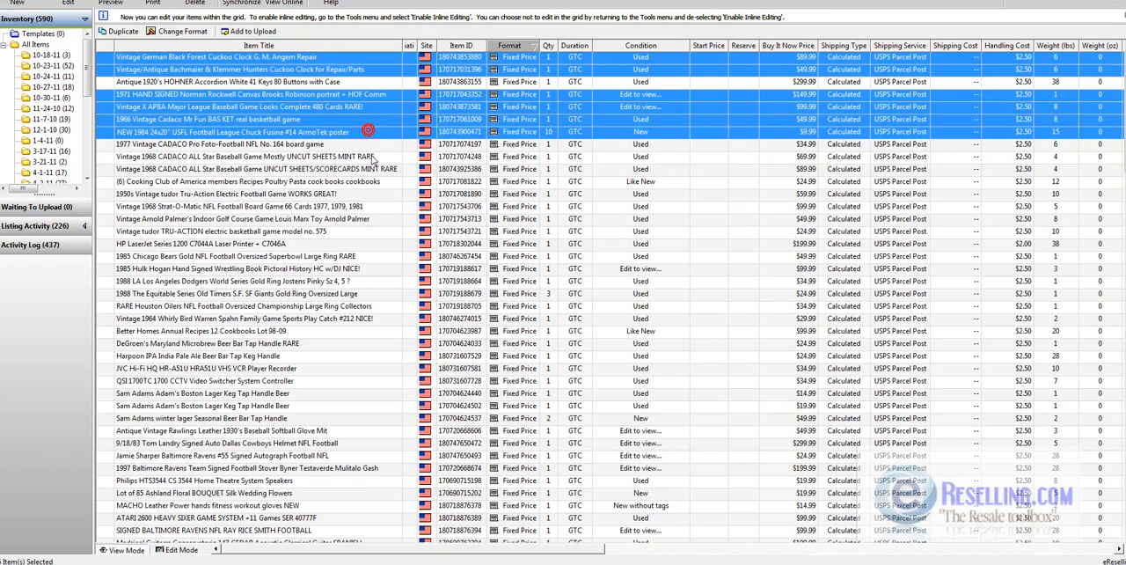
ctrl+click(373, 134)
ctrl+click(375, 144)
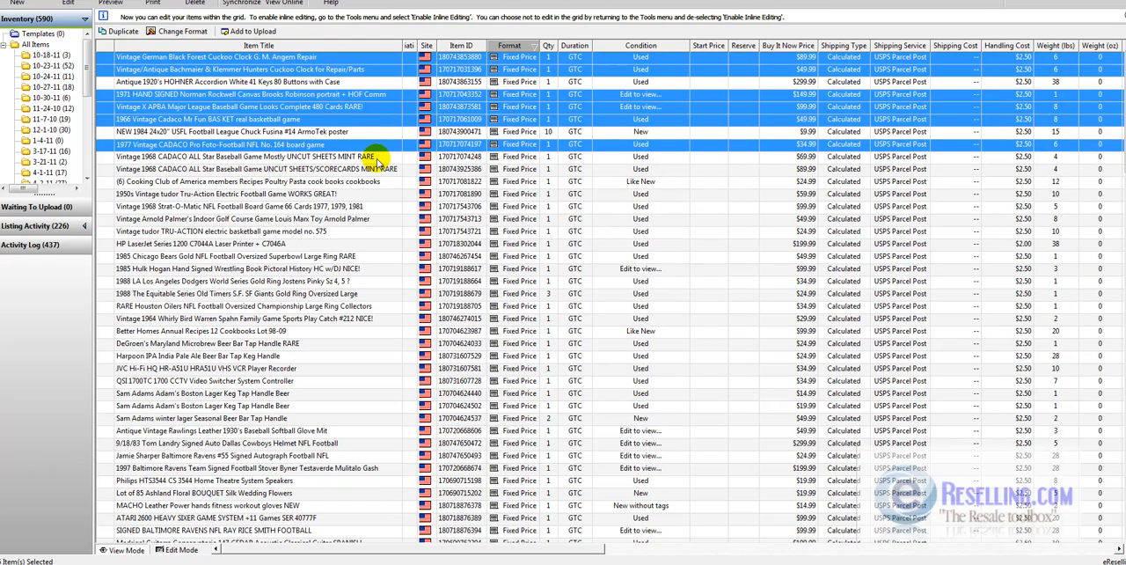
ctrl+click(376, 158)
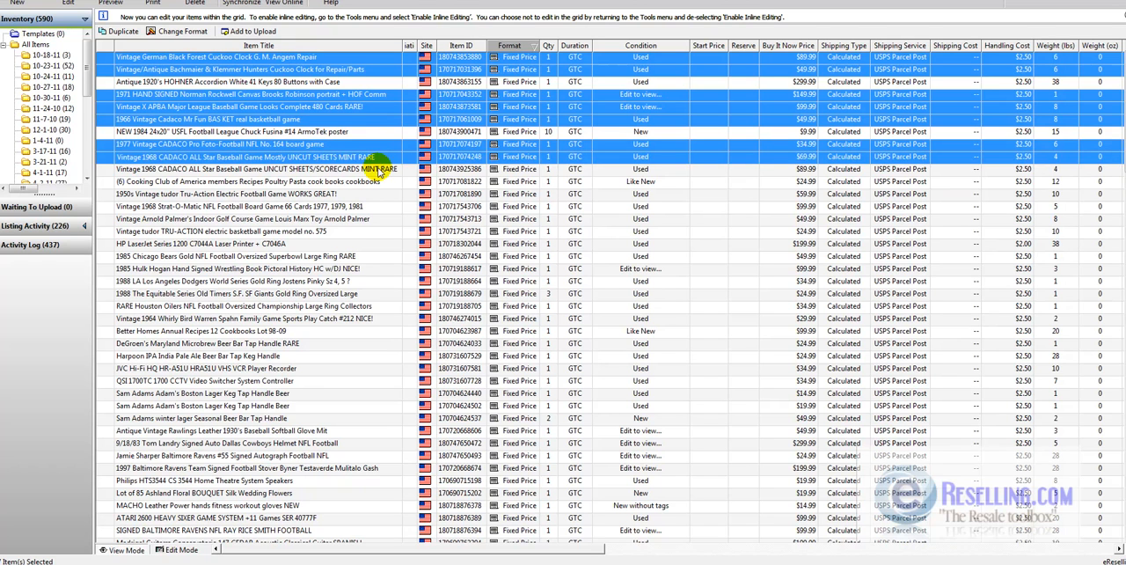
ctrl+click(378, 170)
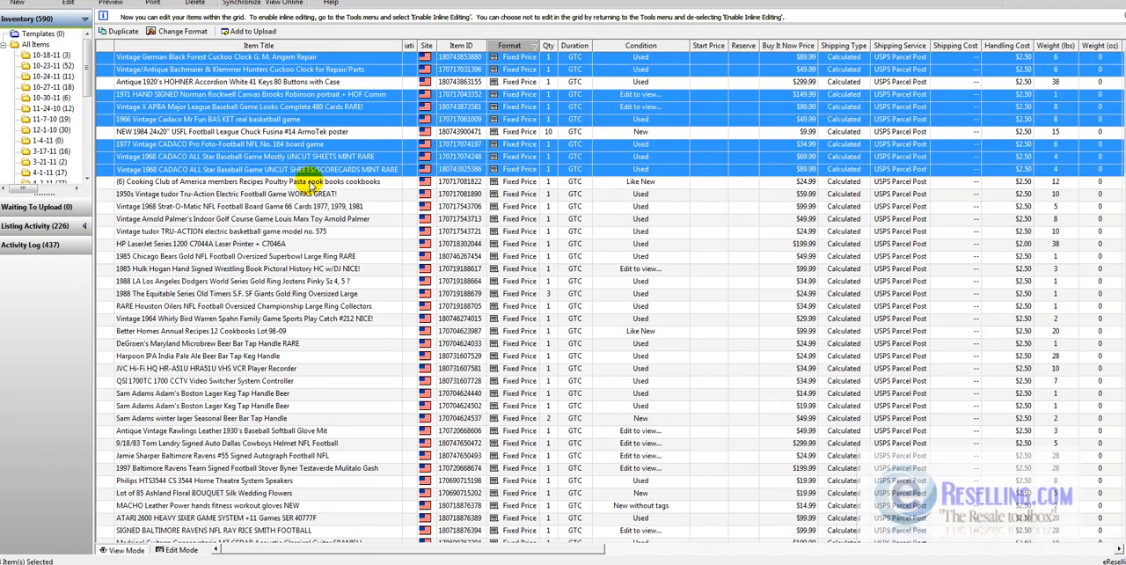
ctrl+click(310, 182)
ctrl+click(316, 194)
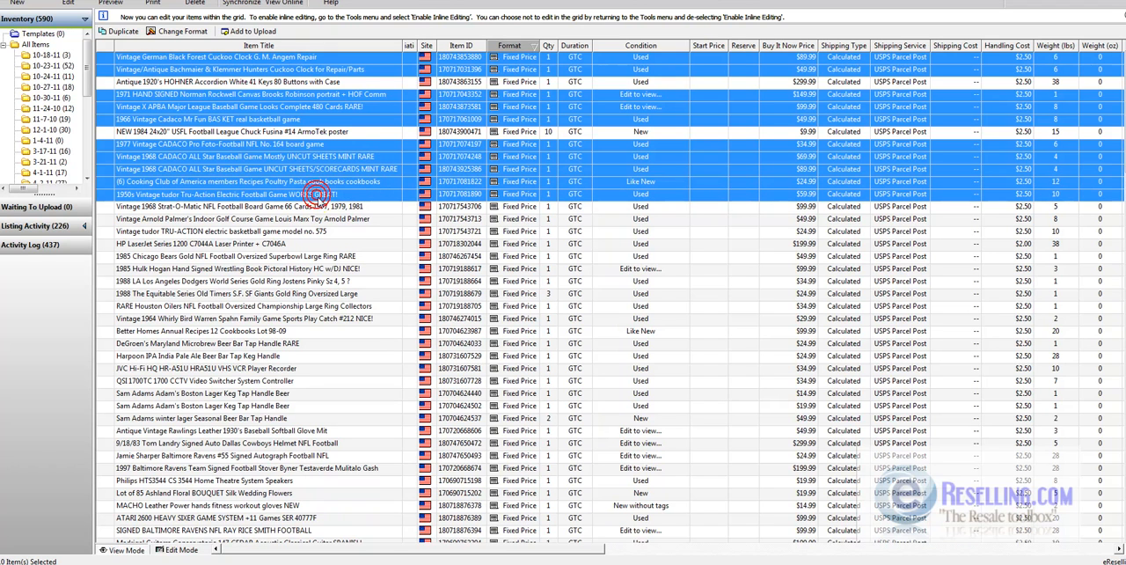
ctrl+click(320, 207)
ctrl+click(320, 220)
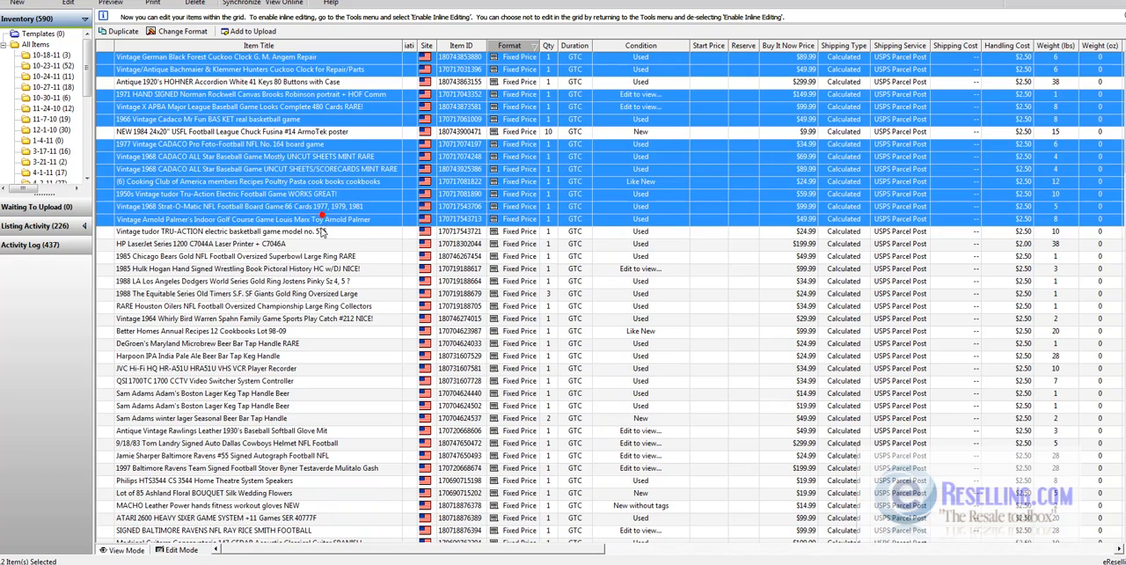
ctrl+click(320, 232)
ctrl+click(317, 245)
ctrl+click(316, 245)
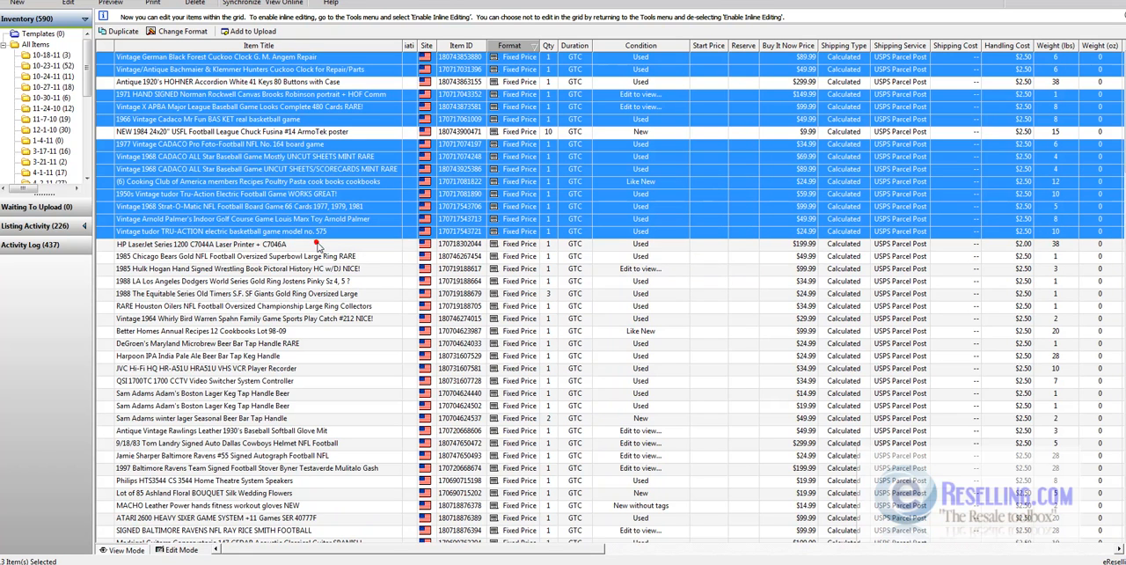
ctrl+click(320, 256)
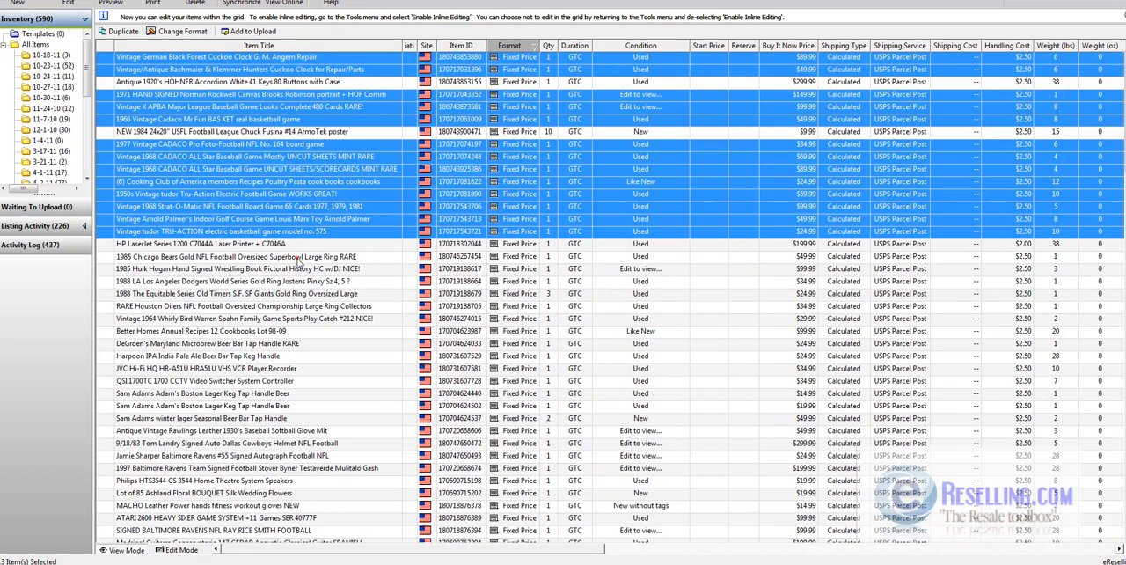
ctrl+click(299, 268)
ctrl+click(293, 282)
ctrl+click(290, 293)
ctrl+click(287, 306)
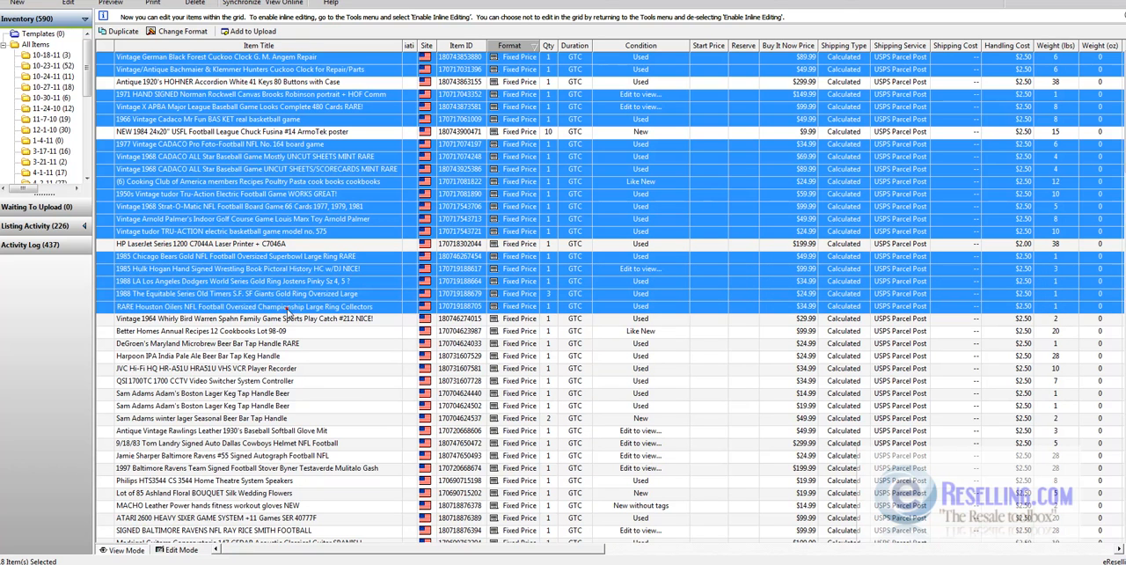
ctrl+click(282, 318)
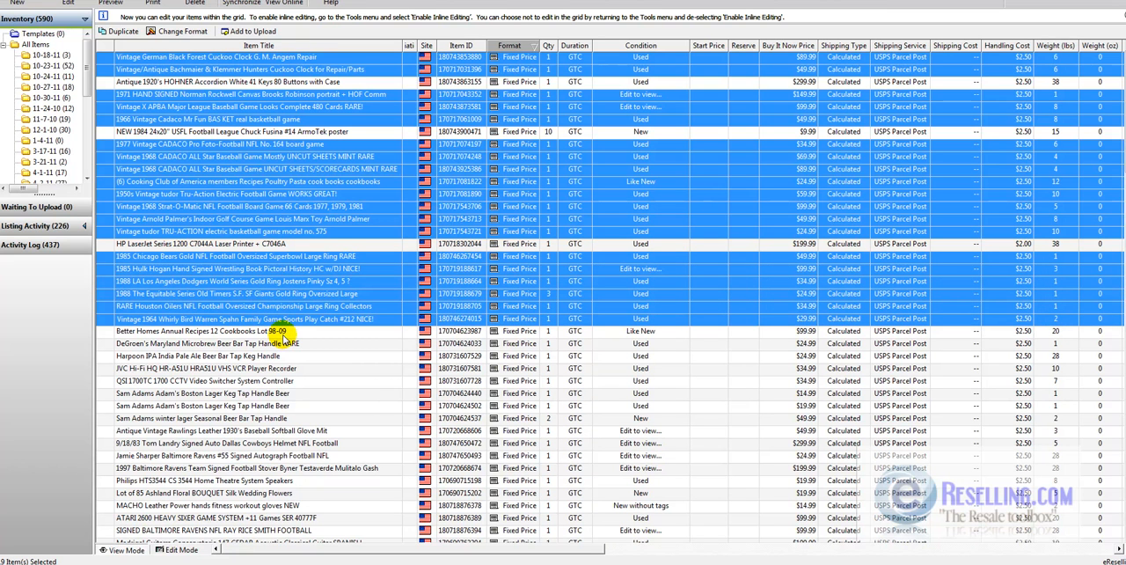
ctrl+click(280, 331)
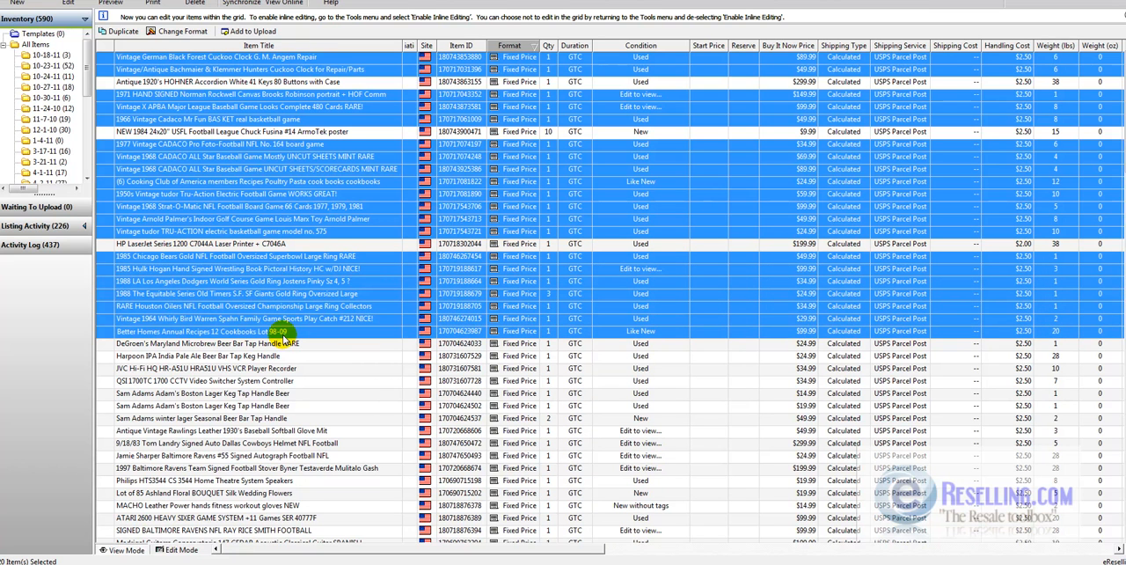
ctrl+click(290, 344)
ctrl+click(290, 356)
ctrl+click(291, 368)
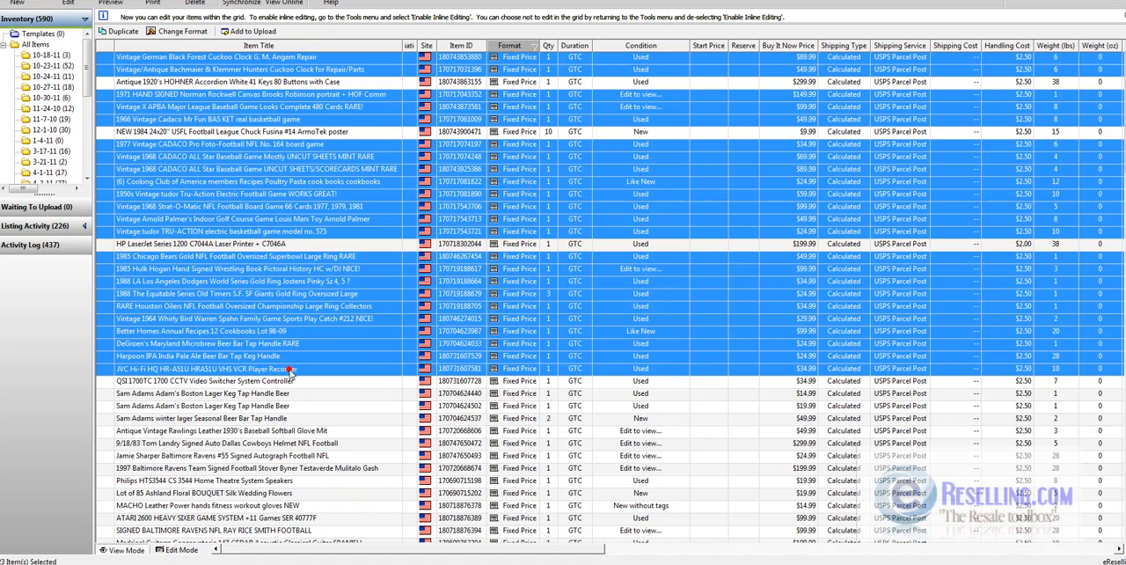
ctrl+click(291, 381)
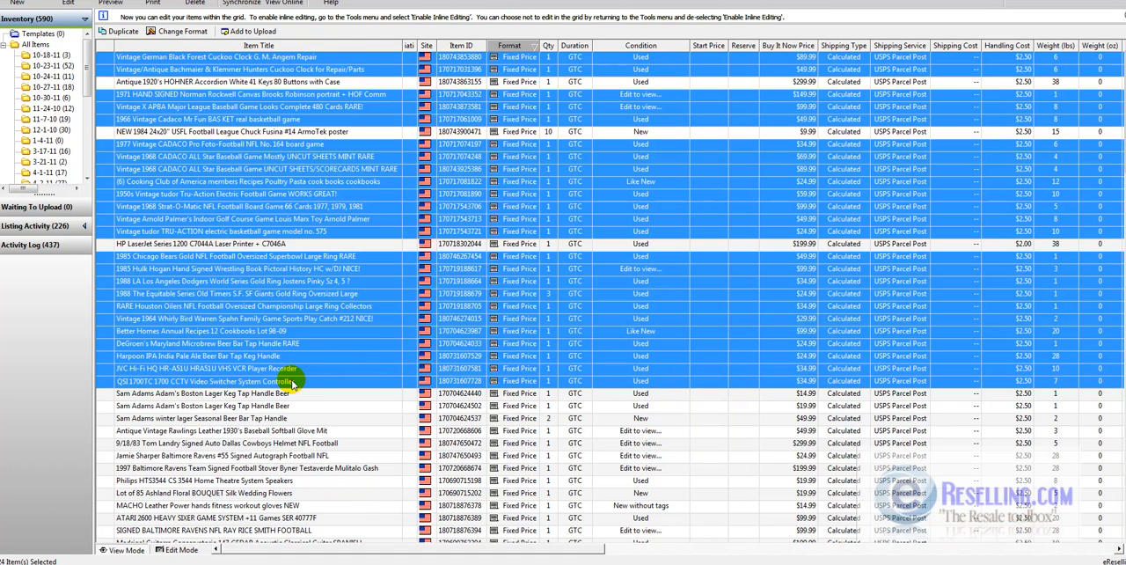
right_click(292, 381)
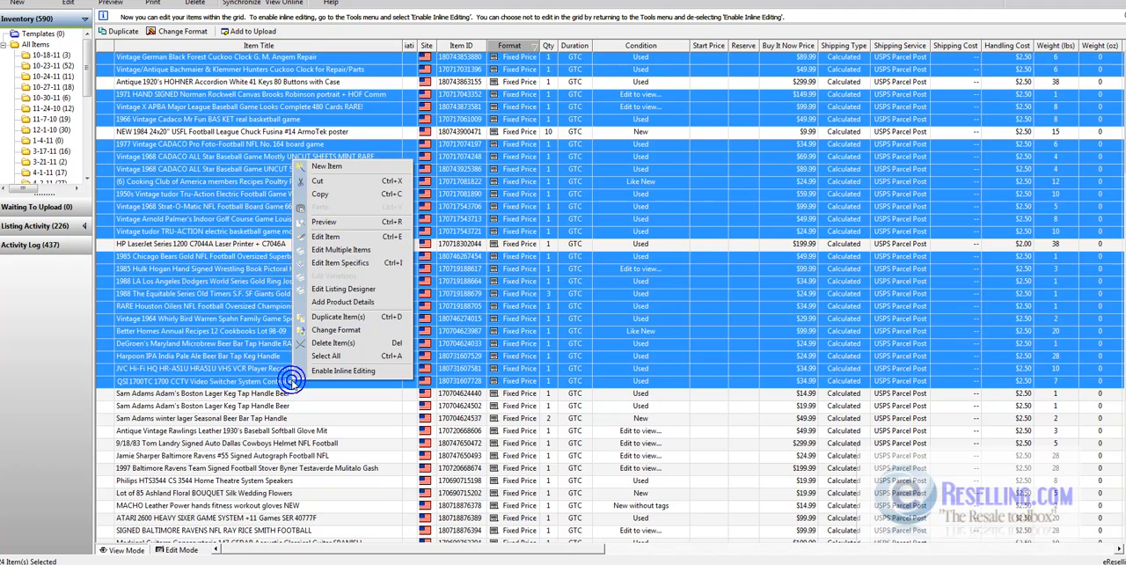
click(326, 181)
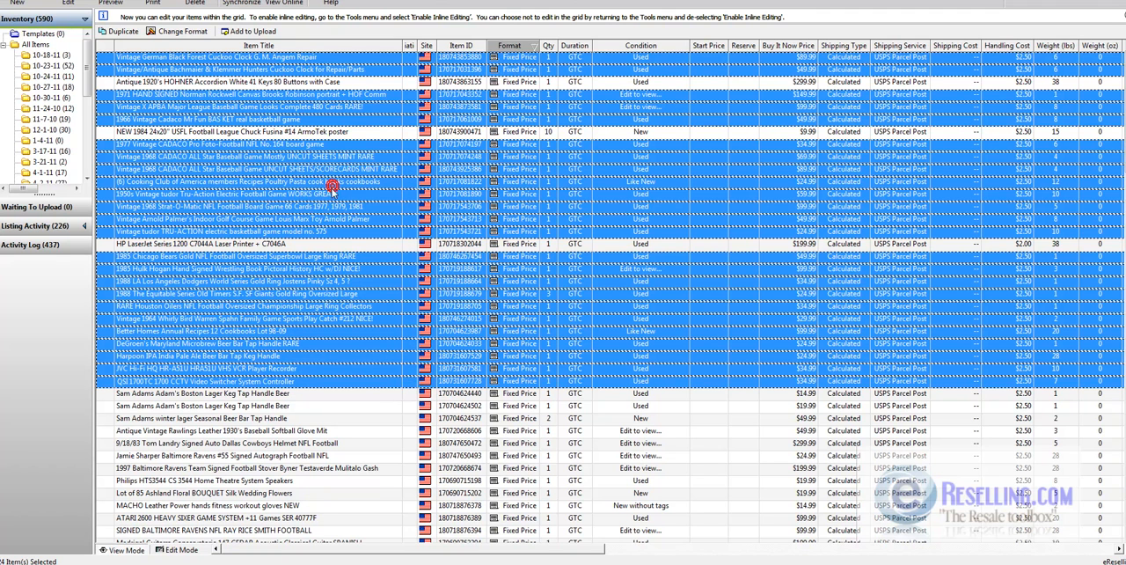
click(37, 45)
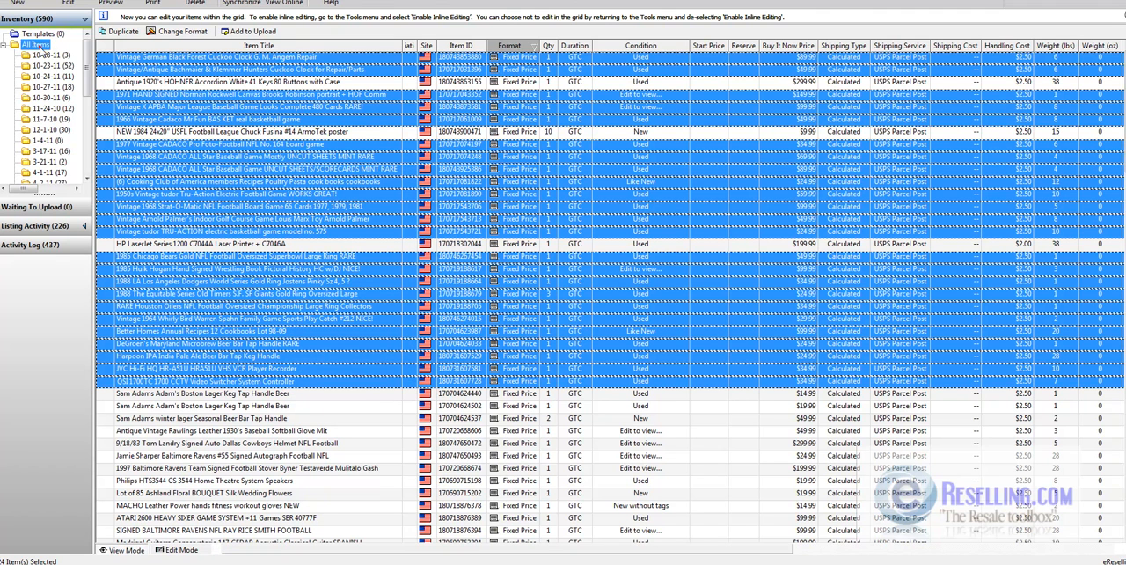
- Create a new inventory folder named ebid_1 under All Items
right_click(38, 46)
click(70, 55)
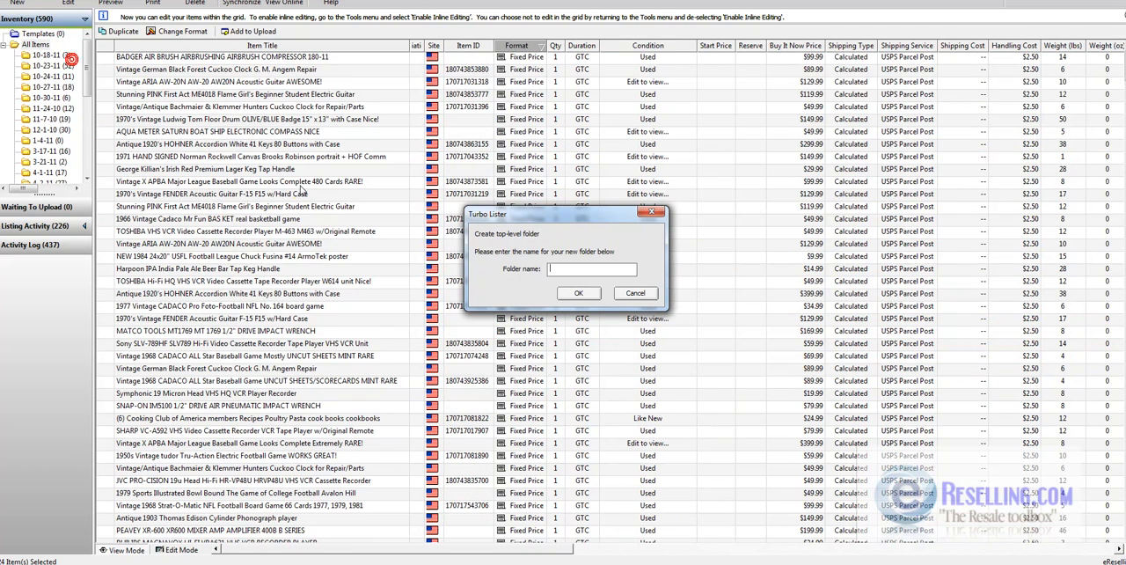
text(ebid_1)
key(Return)
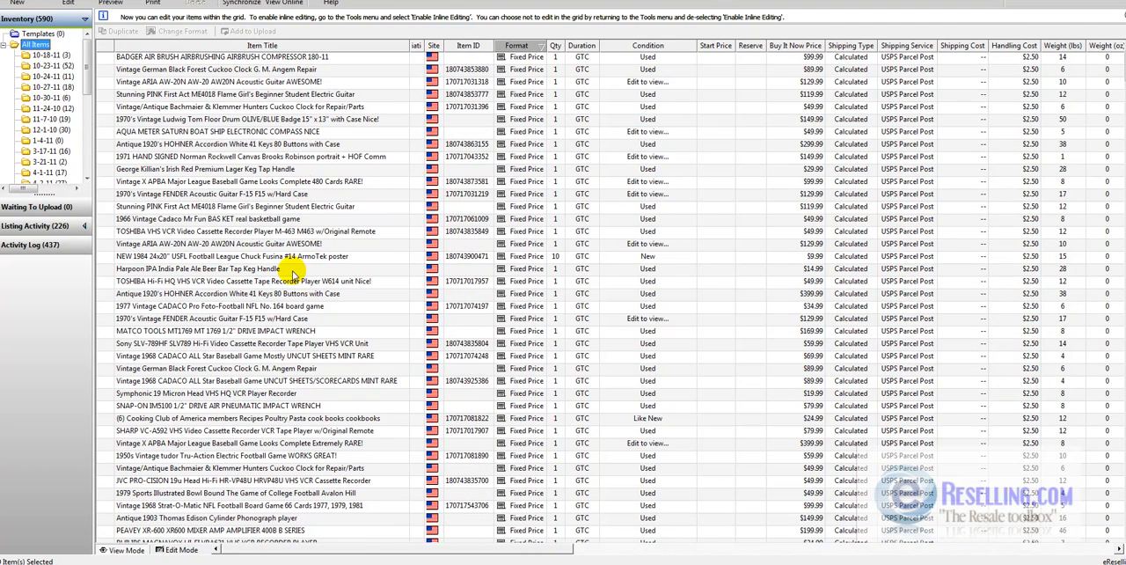
- Open the ebid_1 folder and paste the cut items into it
scroll(87, 165, down, 5)
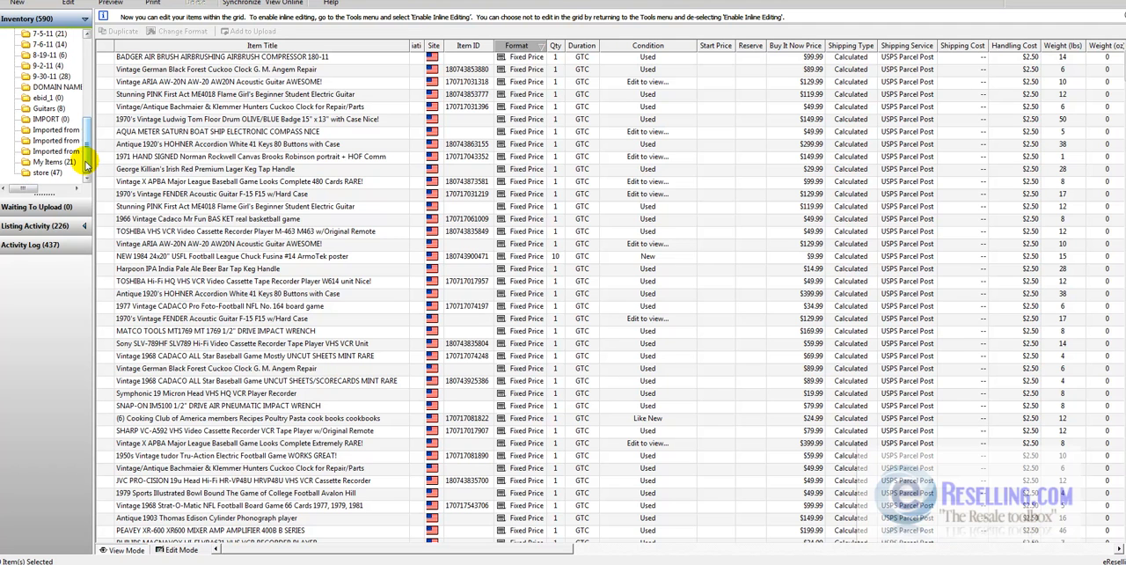
click(49, 98)
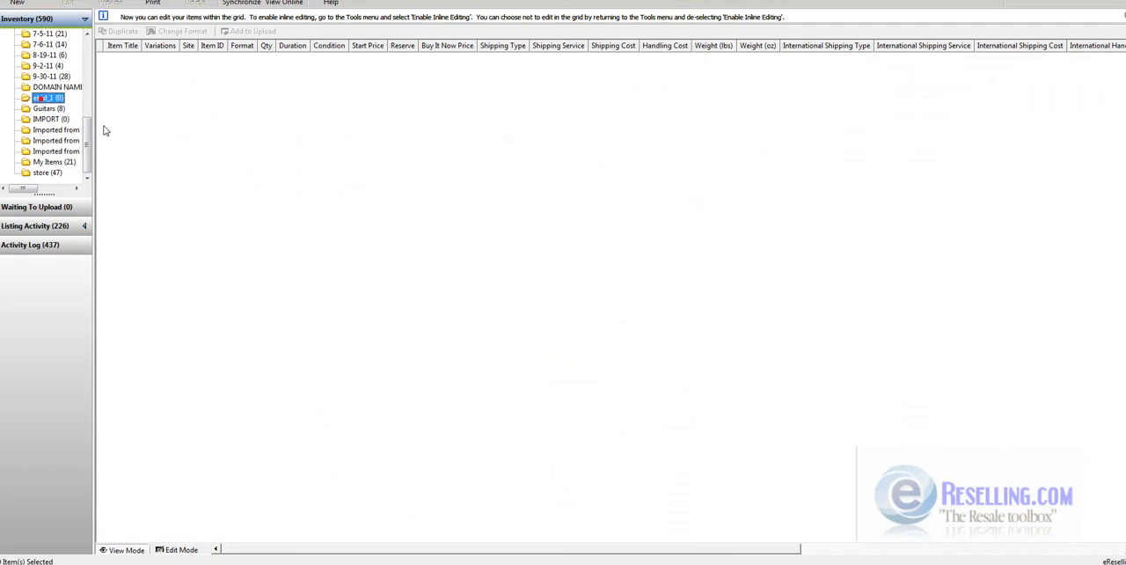
right_click(295, 245)
click(322, 293)
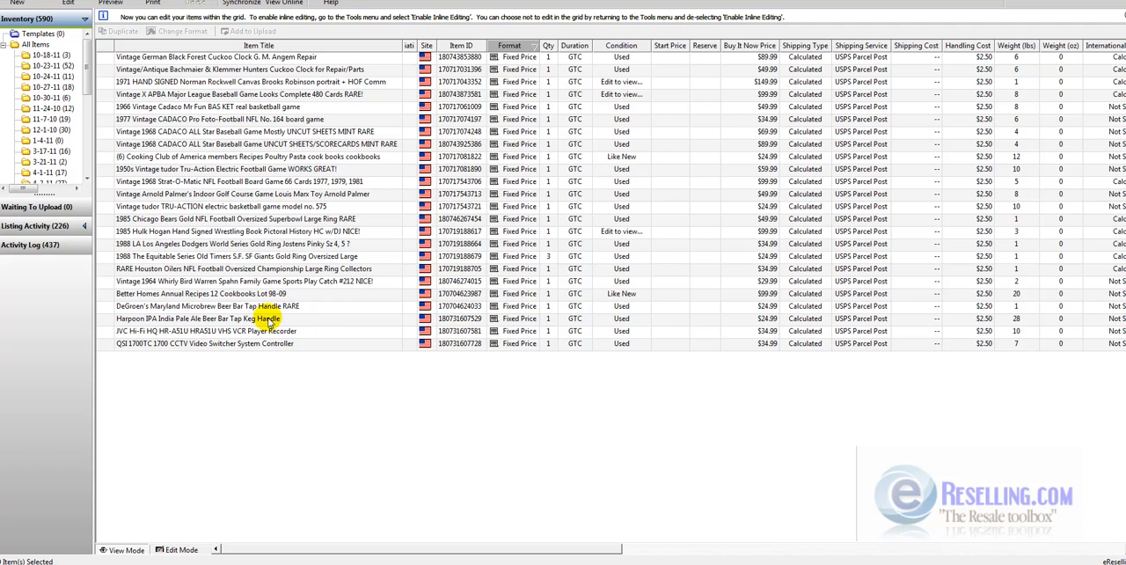
- Select all items in the ebid_1 folder, from the QSI 1700TC up to the Black Forest cuckoo clock
click(211, 344)
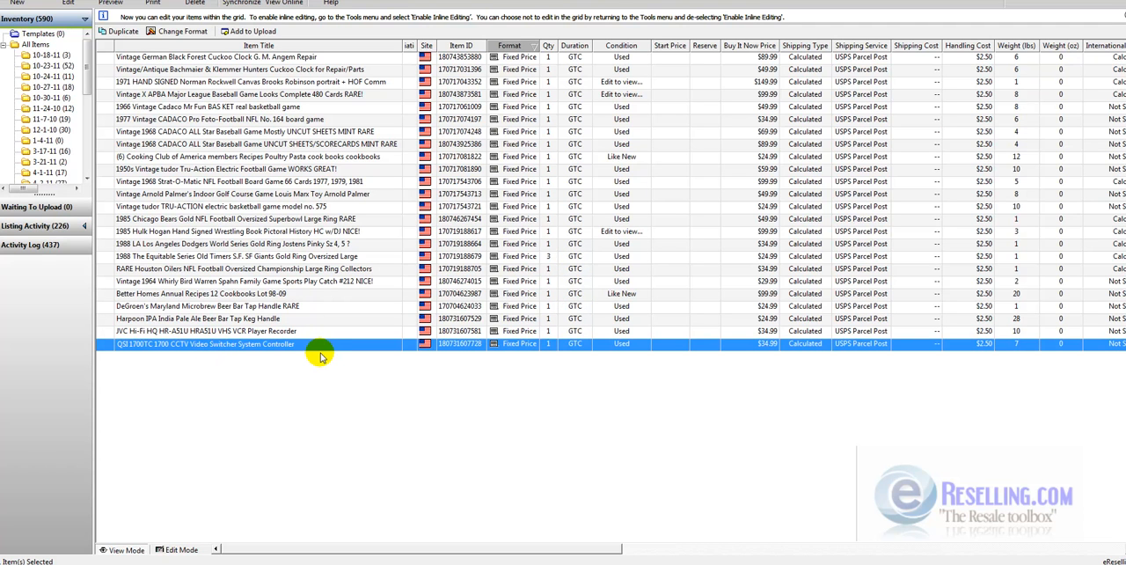
key(shift+Up)
key(shift+Up)
key(shift+Up)
key(shift+Up)
key(shift+Up)
key(shift+Up)
key(shift+Up)
key(shift+Up)
key(shift+Up)
key(shift+Up)
key(shift+Up)
key(shift+Up)
key(shift+Up)
key(shift+Up)
key(shift+Up)
key(shift+Up)
key(shift+Up)
key(shift+Up)
key(shift+Up)
key(shift+Up)
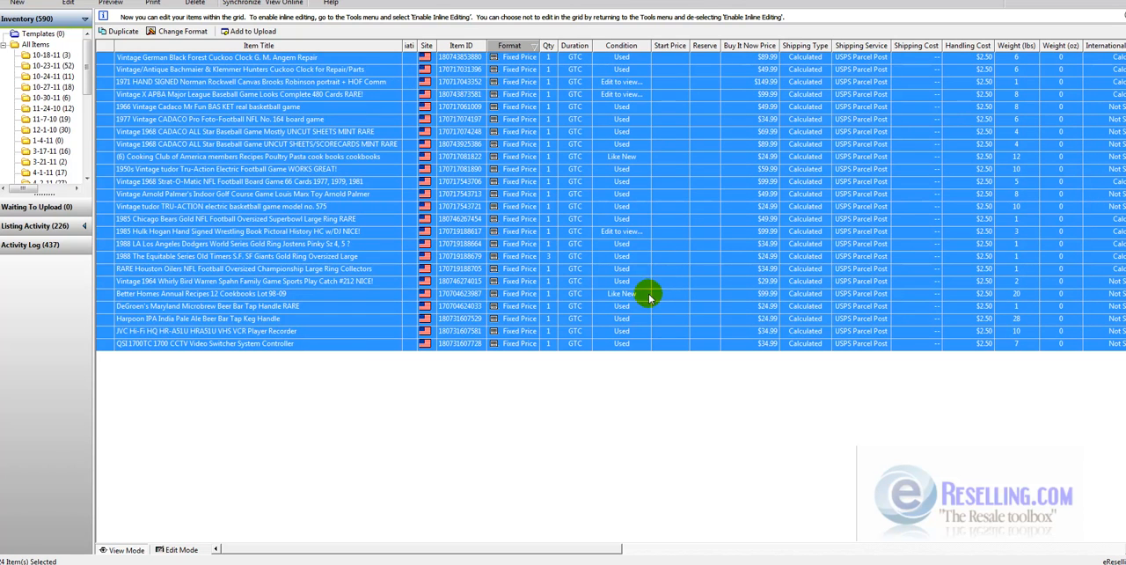
- Edit the selected items together and try UPS Ground (1 to 5 business days) as the second domestic service
click(68, 2)
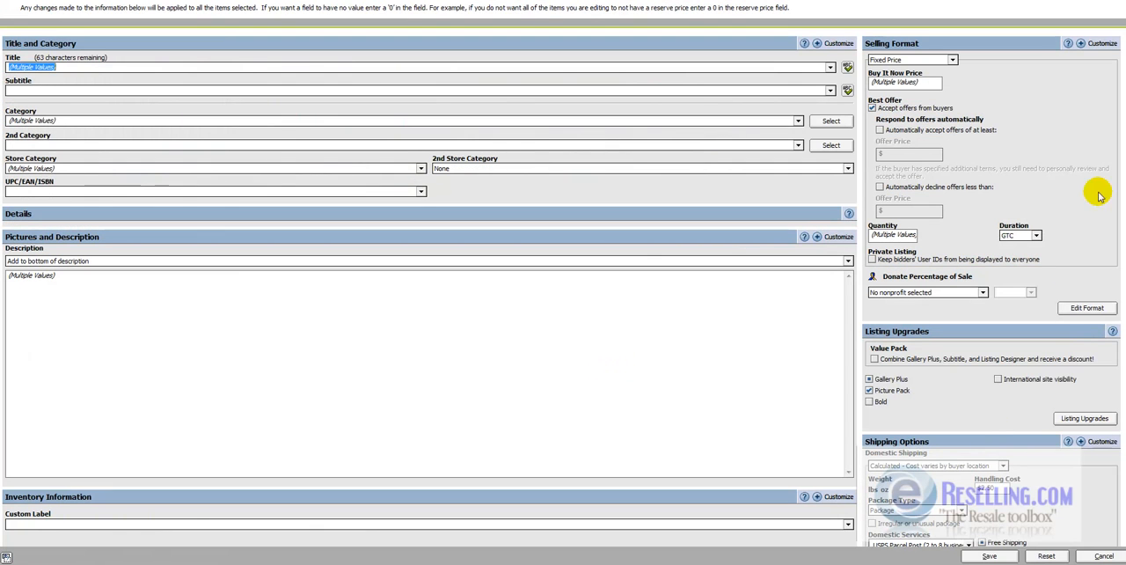
scroll(563, 290, down, 3)
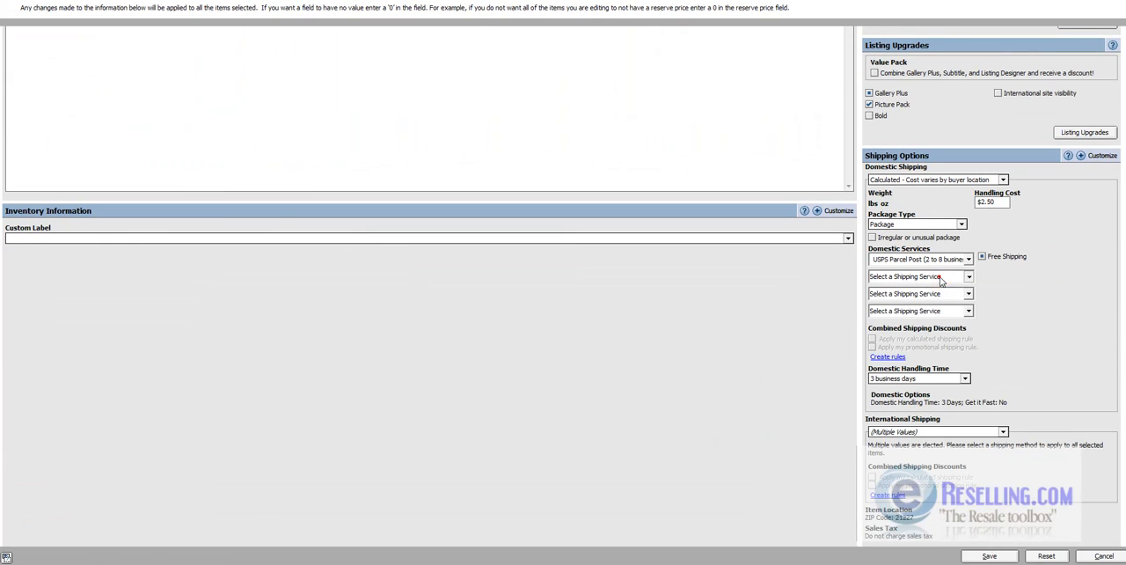
click(940, 276)
scroll(941, 299, down, 4)
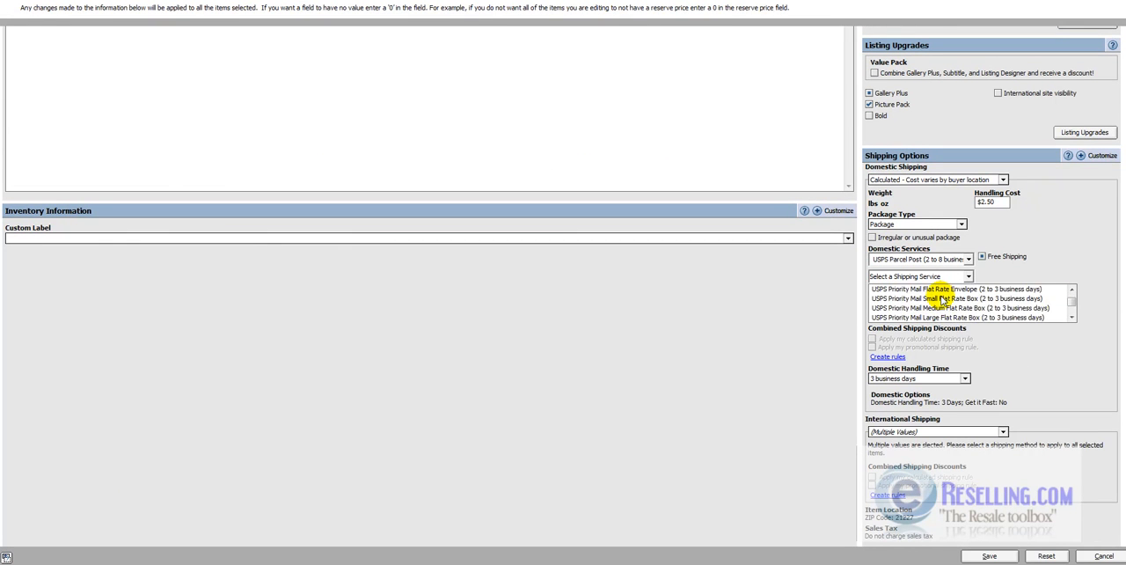
scroll(941, 299, down, 3)
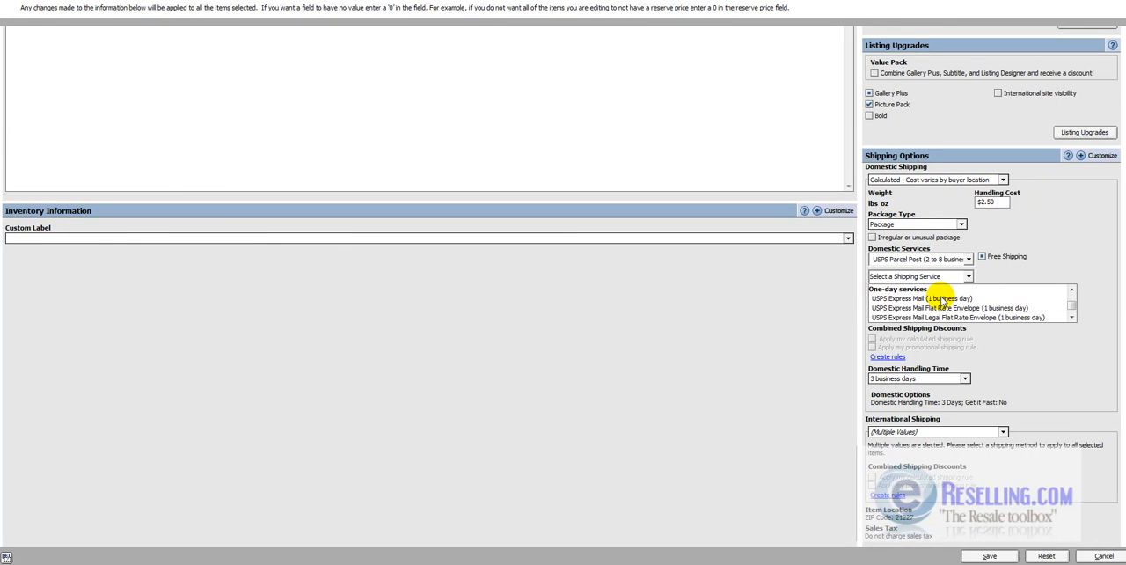
scroll(941, 299, down, 2)
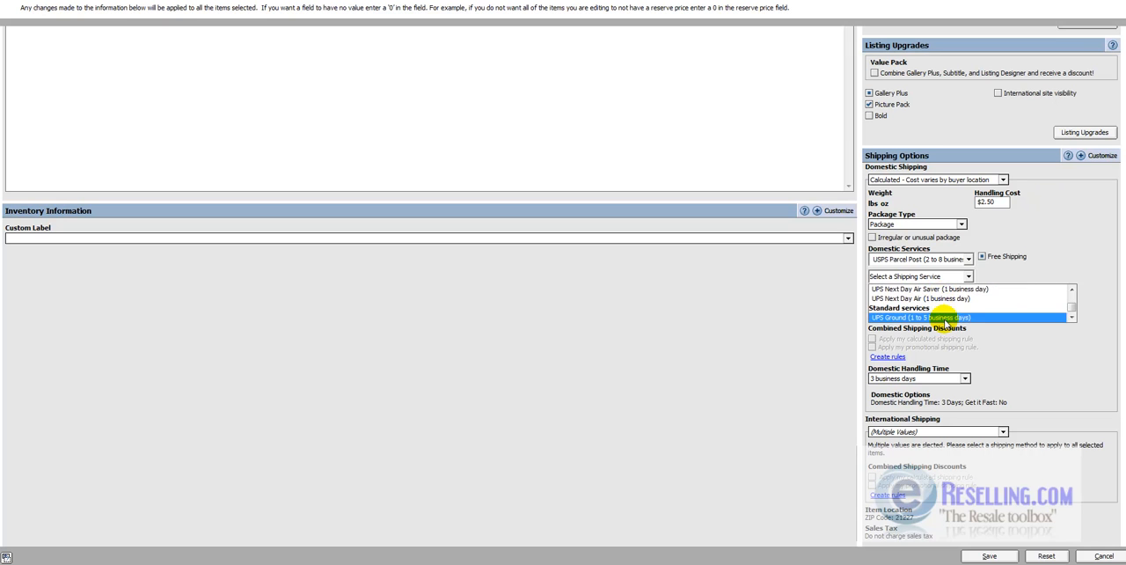
click(943, 317)
- Try flat international shipping with the same cost to all buyers, and turn off free shipping
click(929, 432)
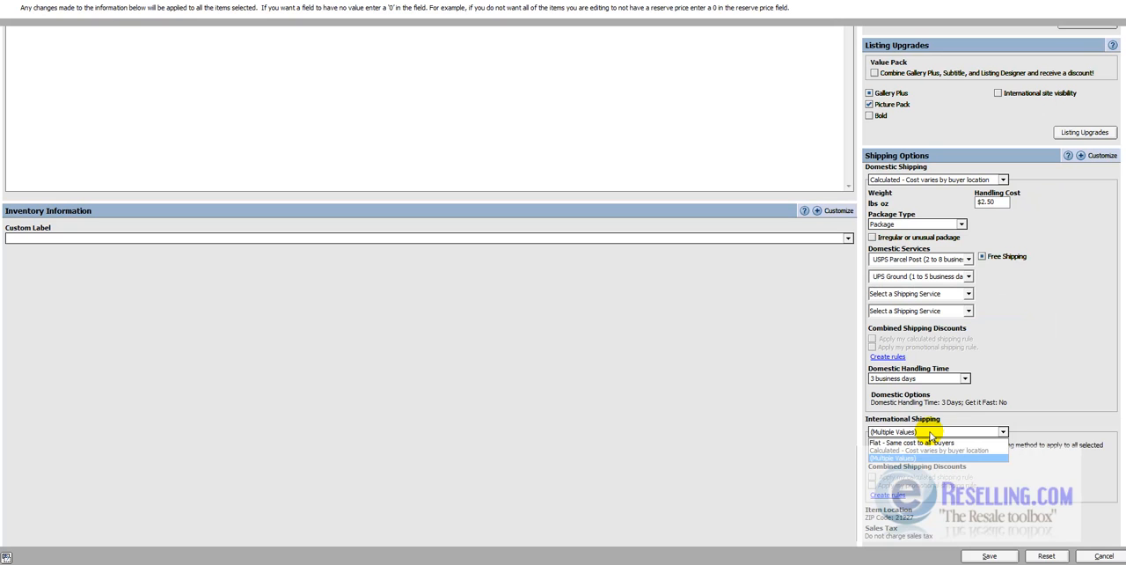
click(925, 442)
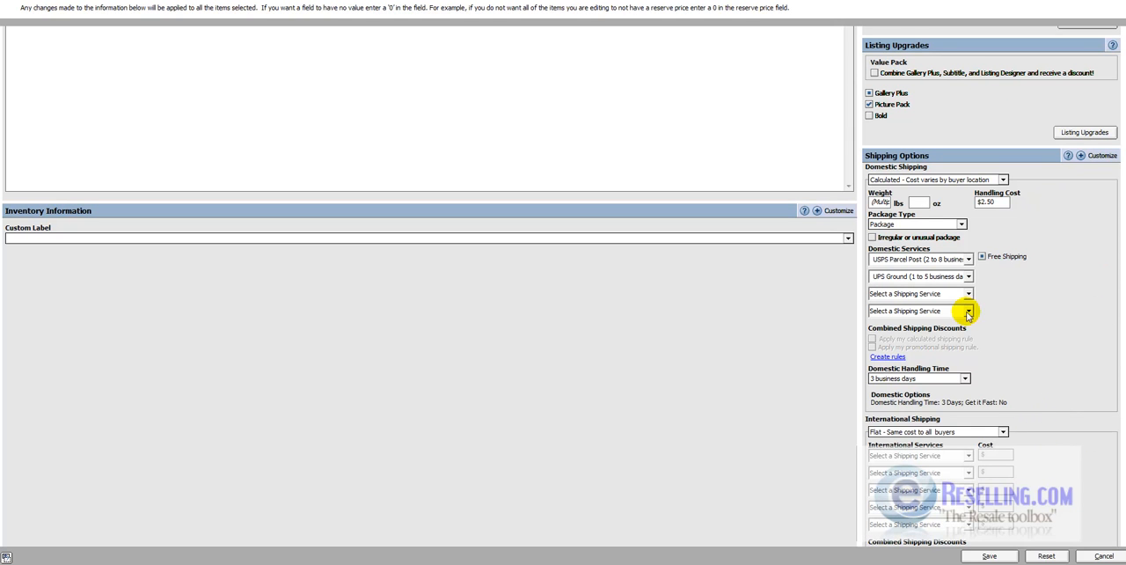
click(982, 256)
- Try a weight of 5 lbs for the selected items and cancel the multiple-item edits
click(881, 202)
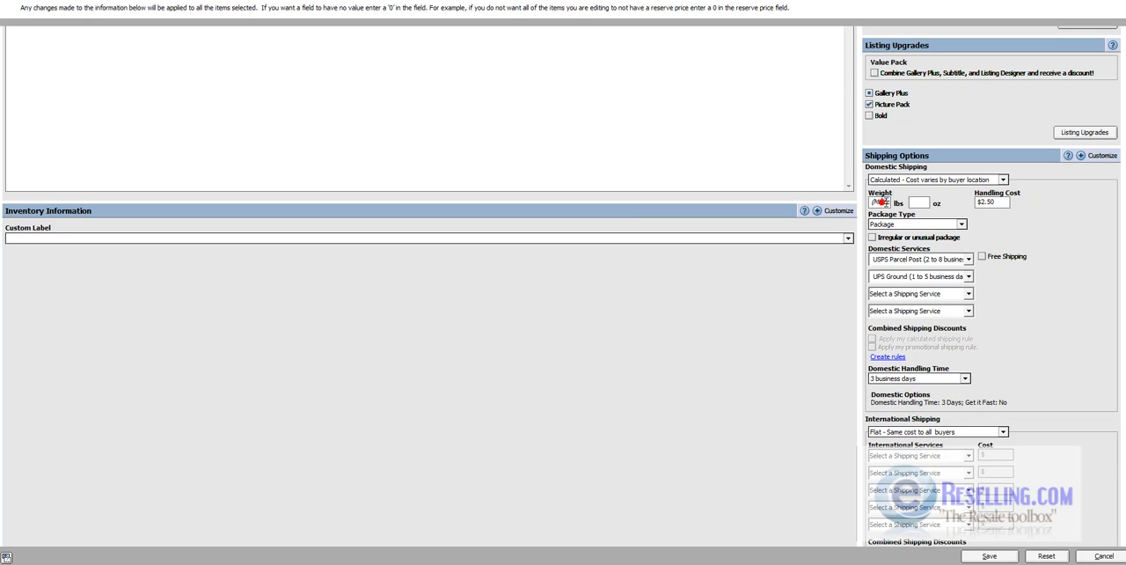
click(928, 225)
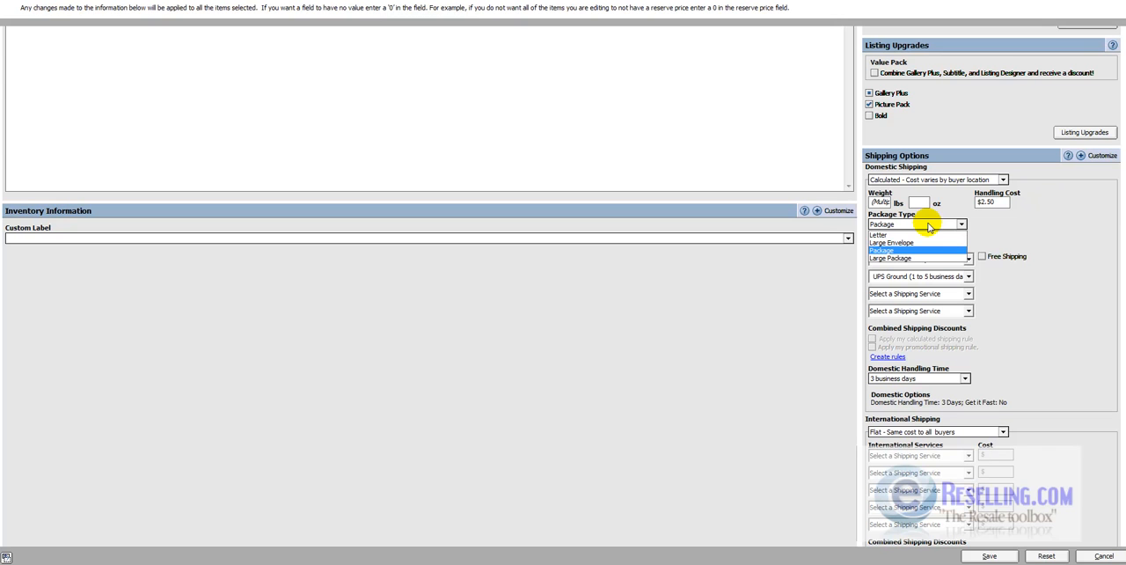
click(928, 226)
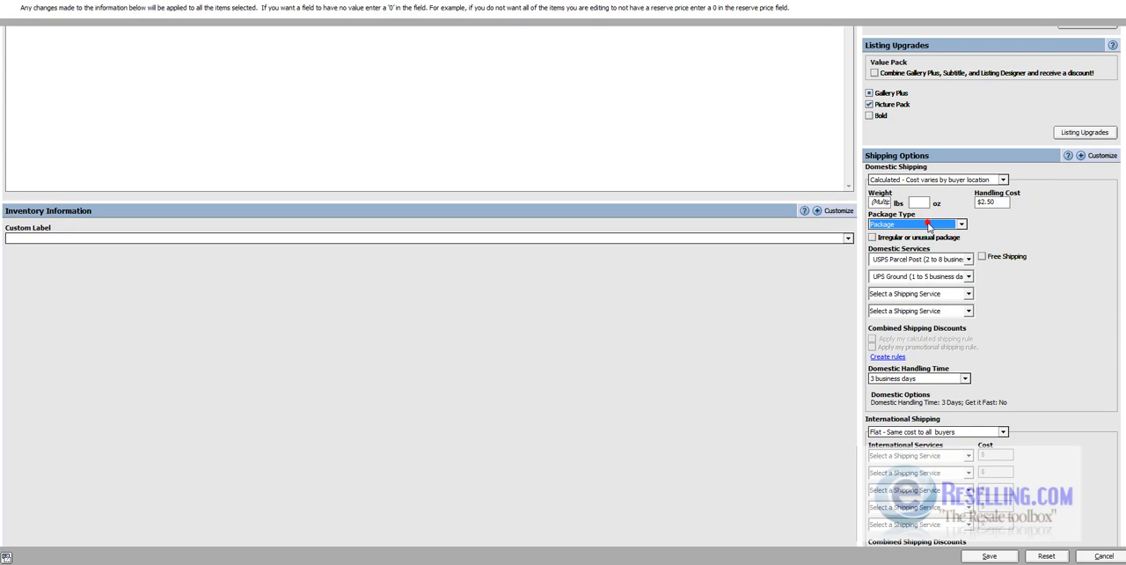
click(931, 237)
click(931, 238)
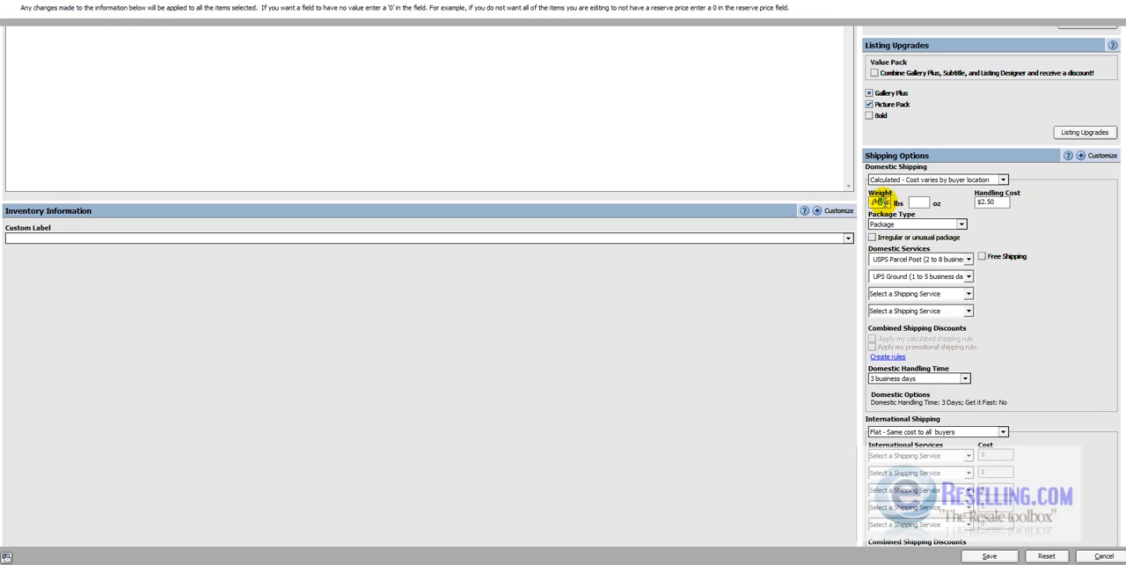
click(897, 179)
click(890, 198)
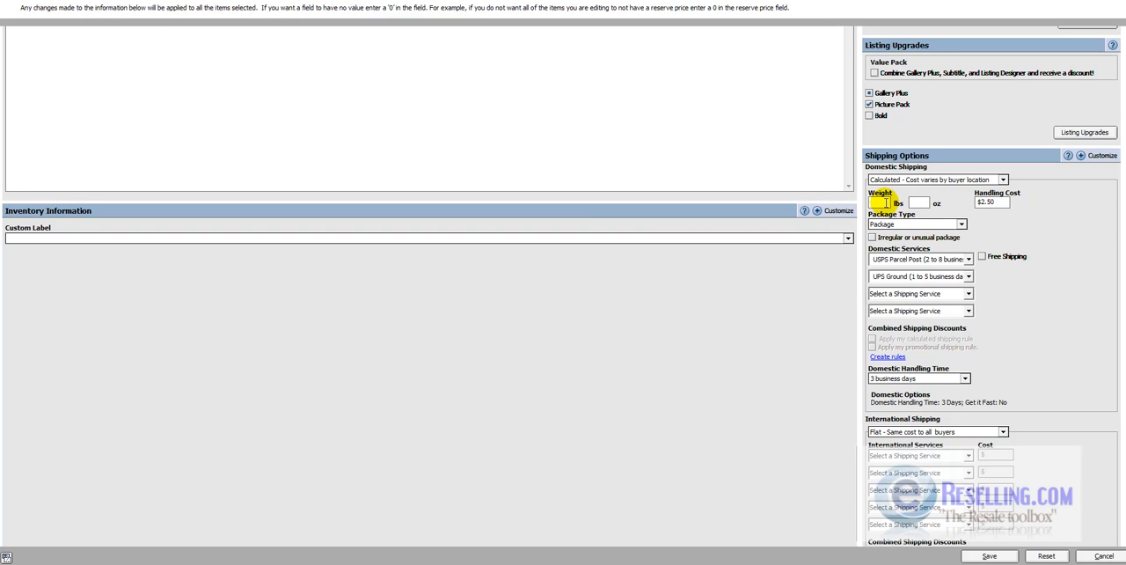
click(886, 202)
text(5)
key(Tab)
key(Tab)
click(1050, 272)
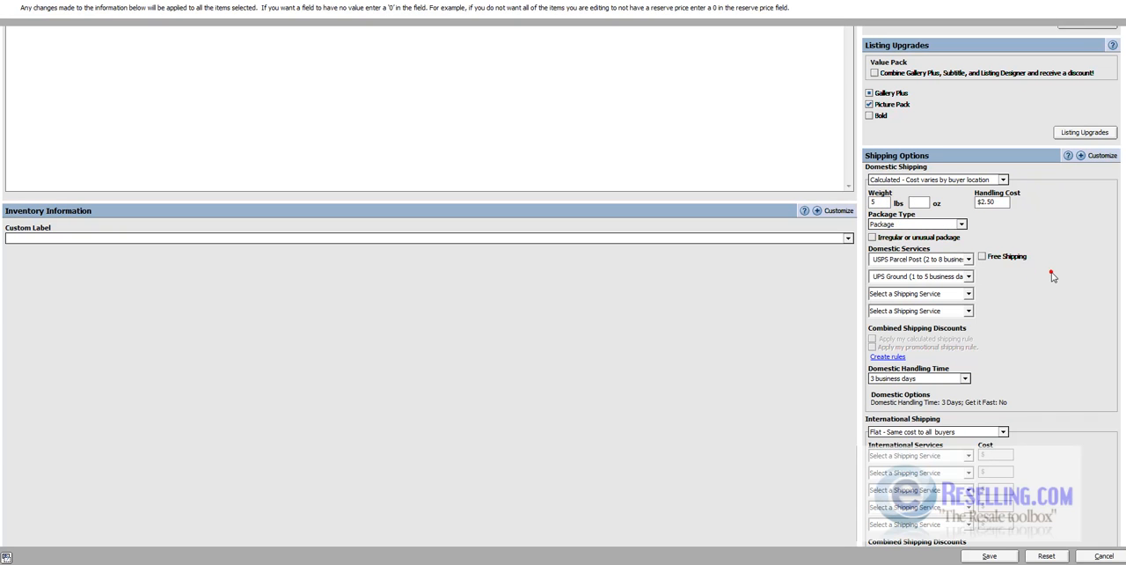
click(876, 204)
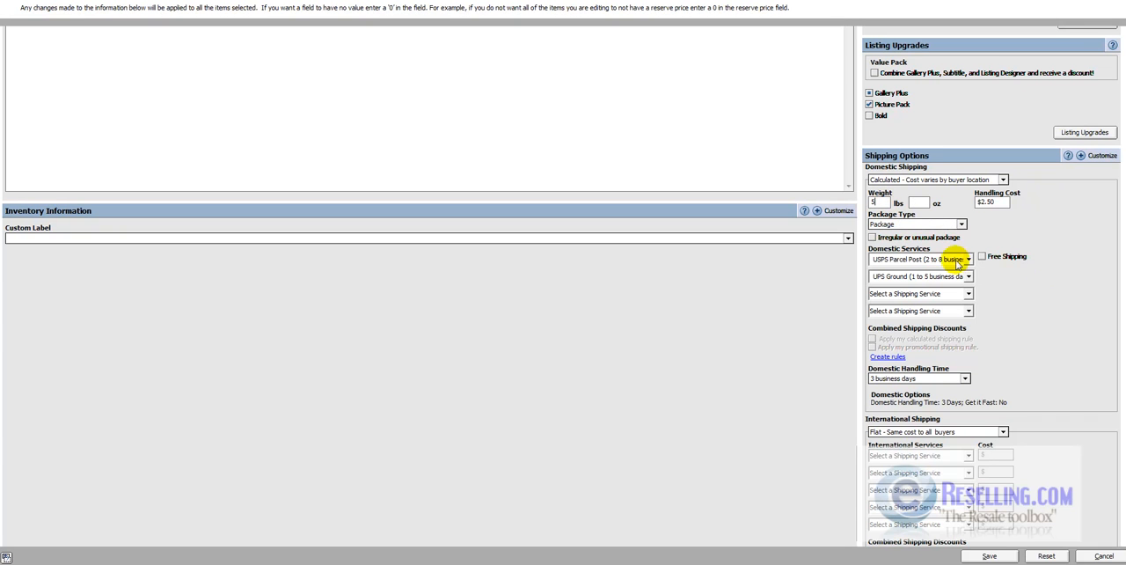
scroll(932, 299, down, 3)
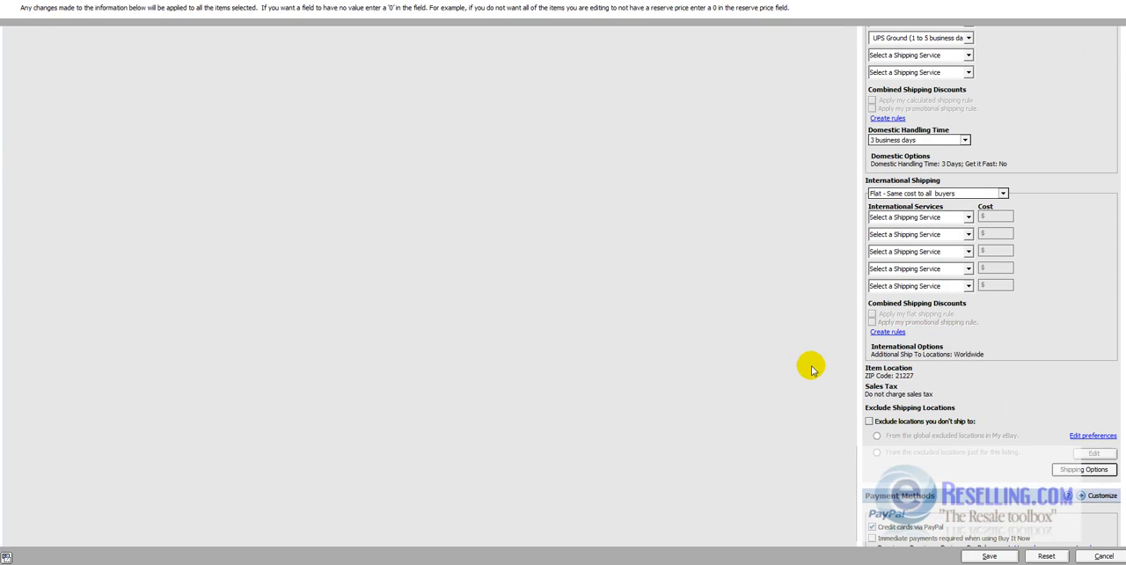
click(1099, 555)
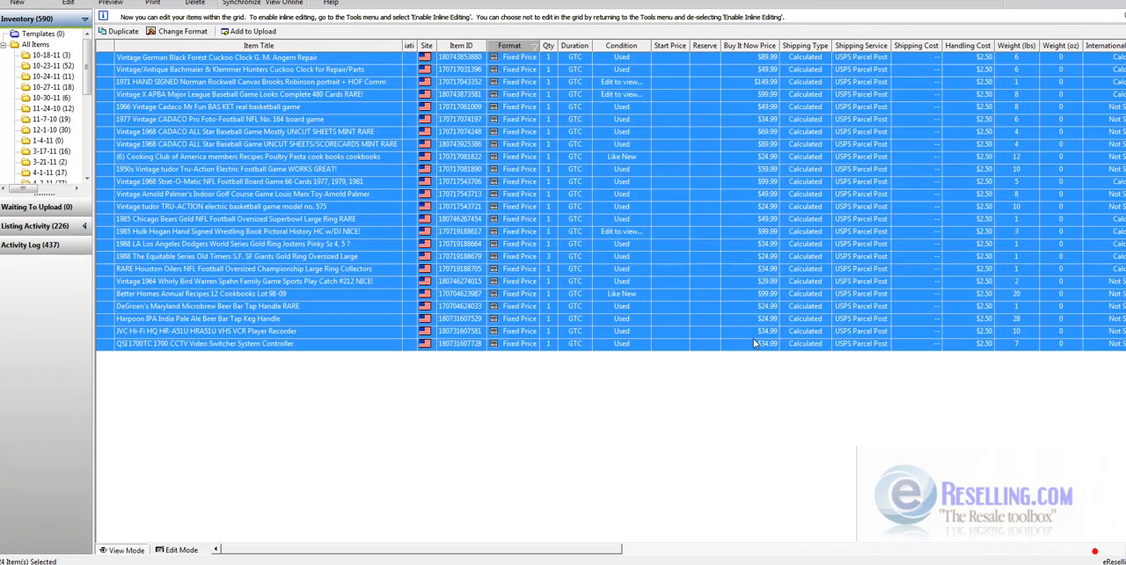
right_click(294, 235)
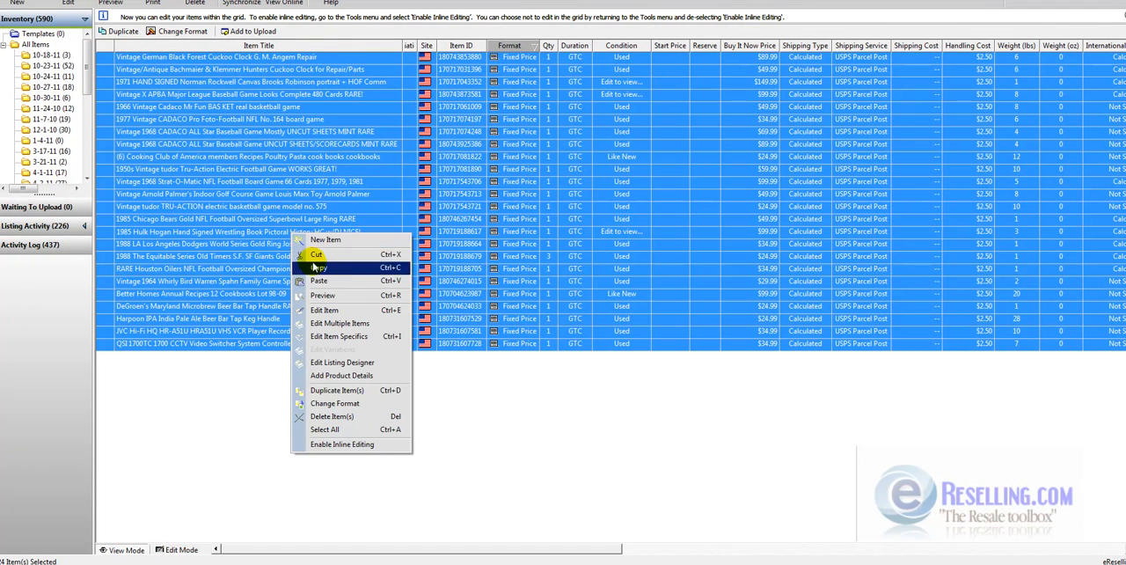
click(351, 338)
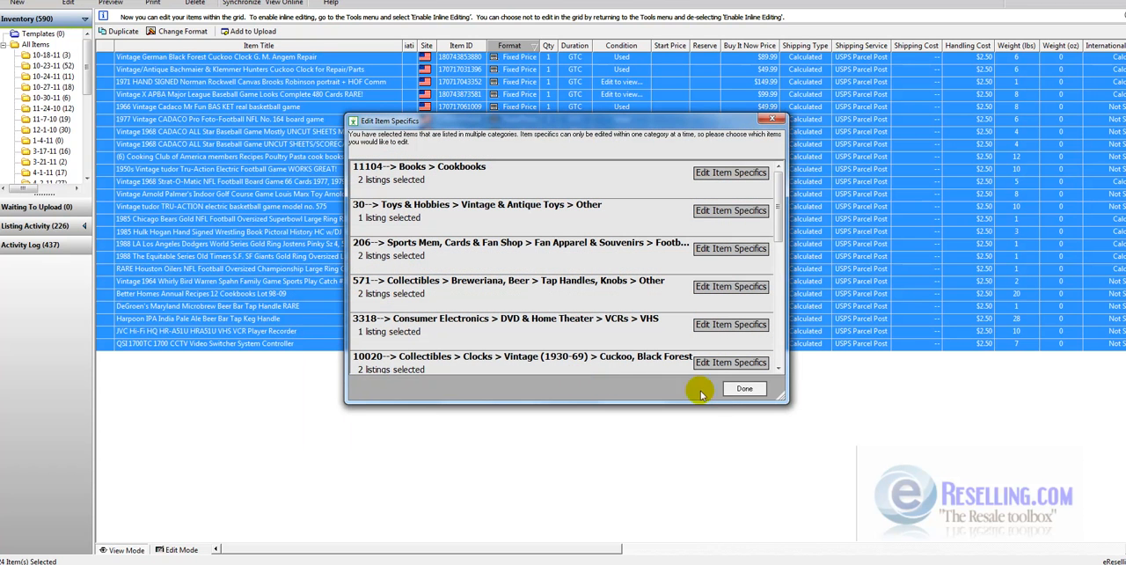
click(744, 390)
- Edit the multiple items, turning off free shipping and setting the second domestic service to USPS Priority Mail (2 to 3 business days)
right_click(319, 203)
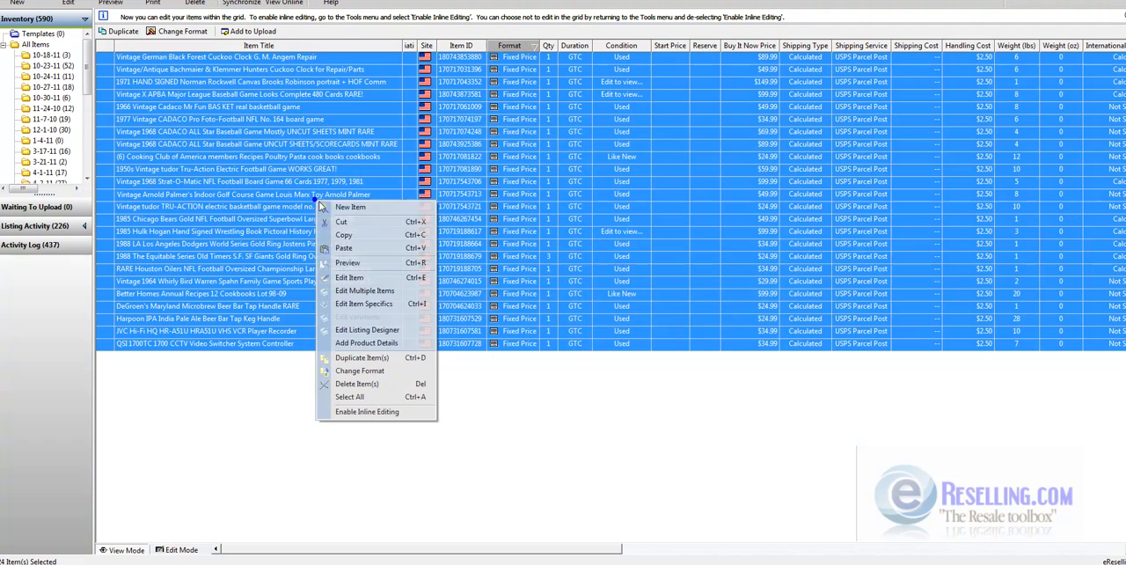
click(367, 292)
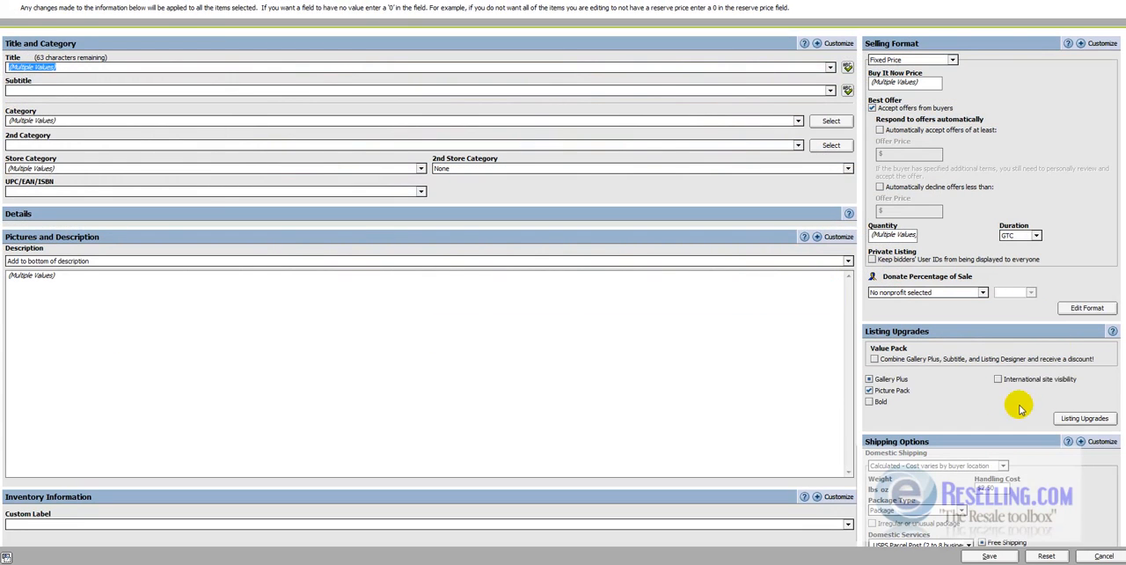
scroll(1098, 343, down, 5)
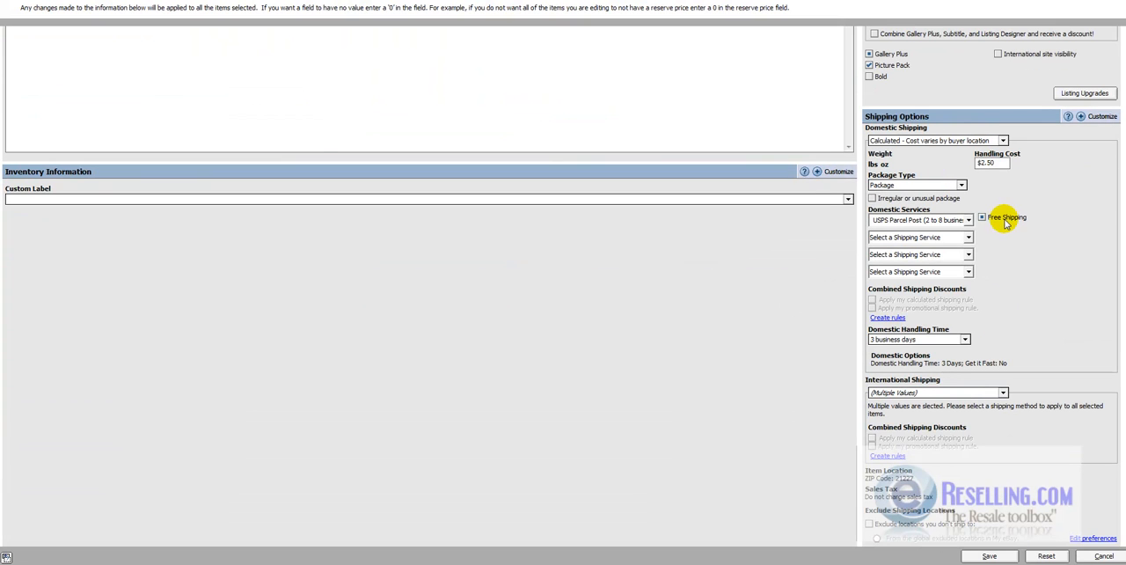
click(950, 236)
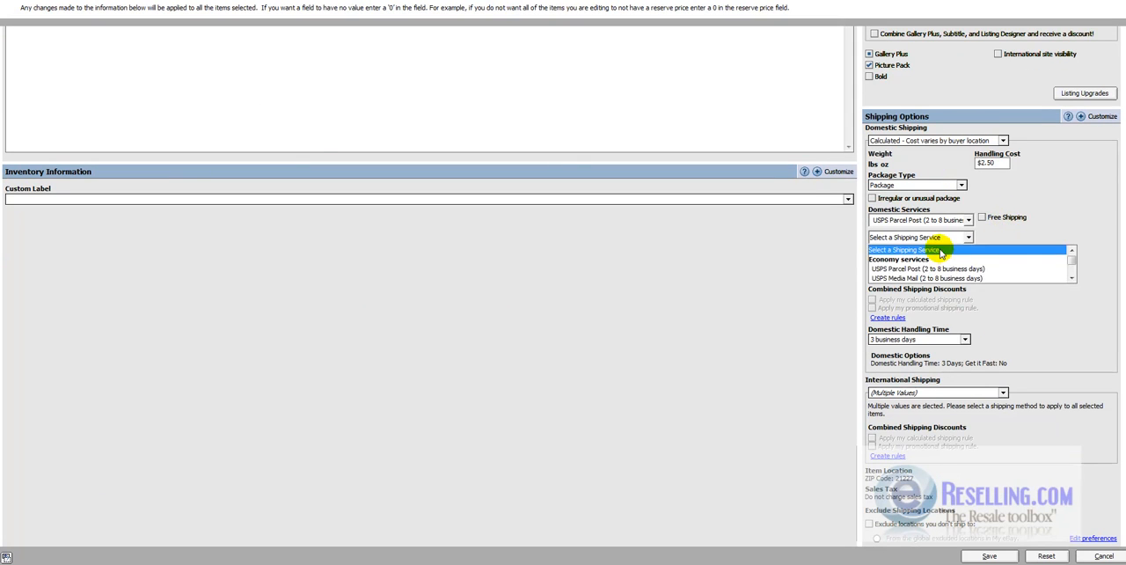
scroll(943, 269, down, 2)
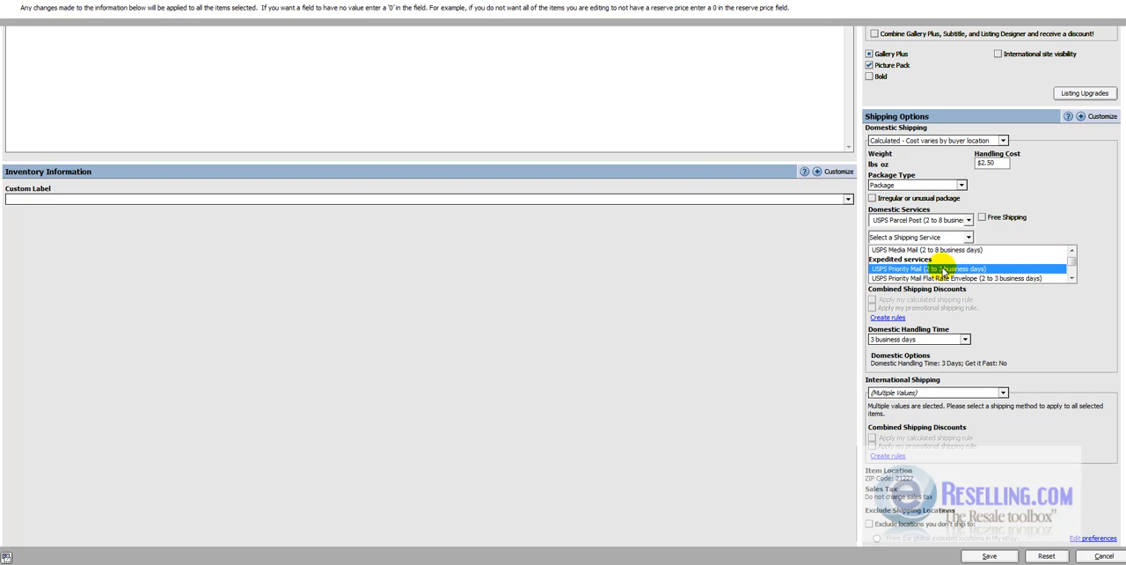
click(943, 269)
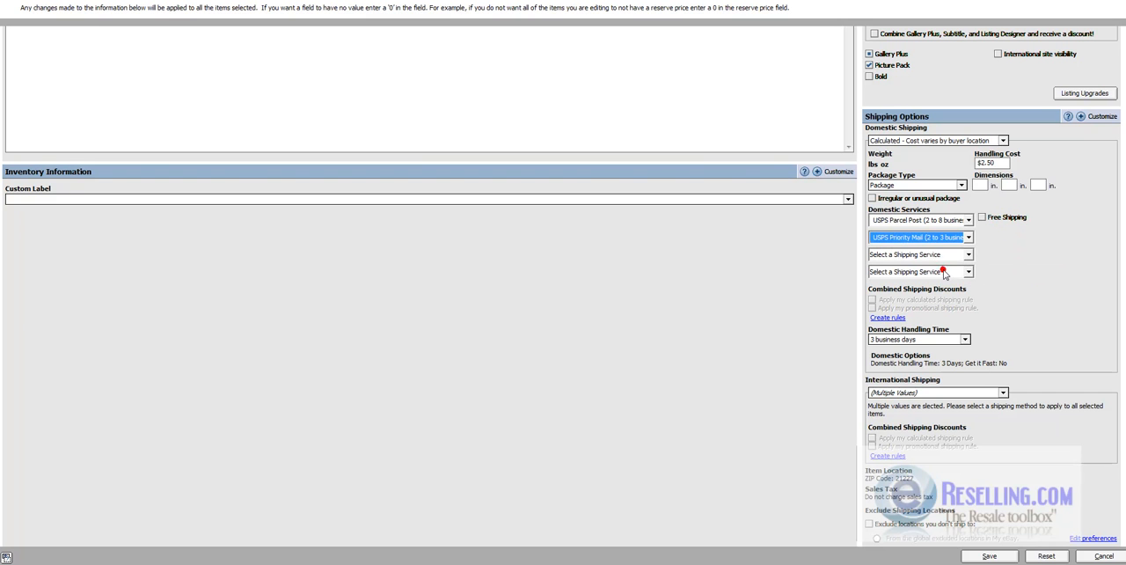
- Set the package dimensions to 15 x 15 x 15 in and apply the edits to all selected items
click(980, 186)
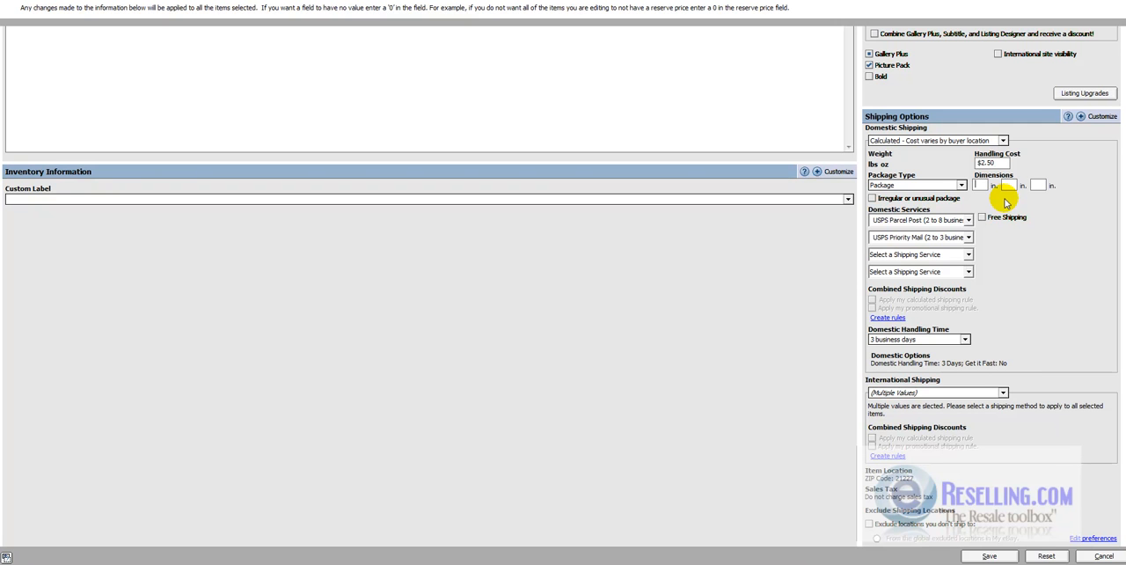
text(15)
click(1007, 185)
text(15)
key(Tab)
text(15)
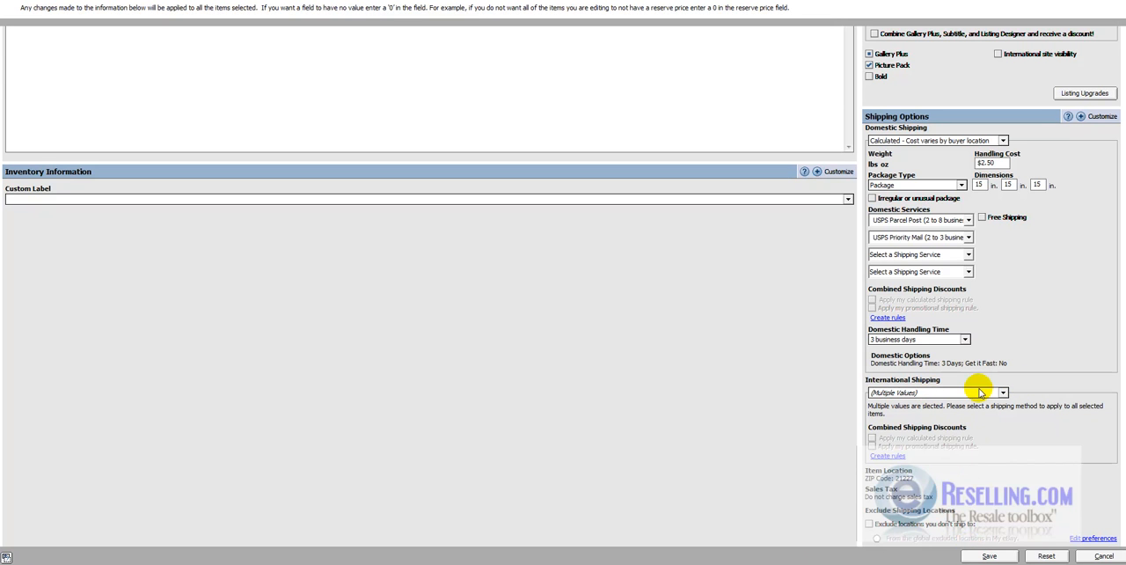
click(990, 554)
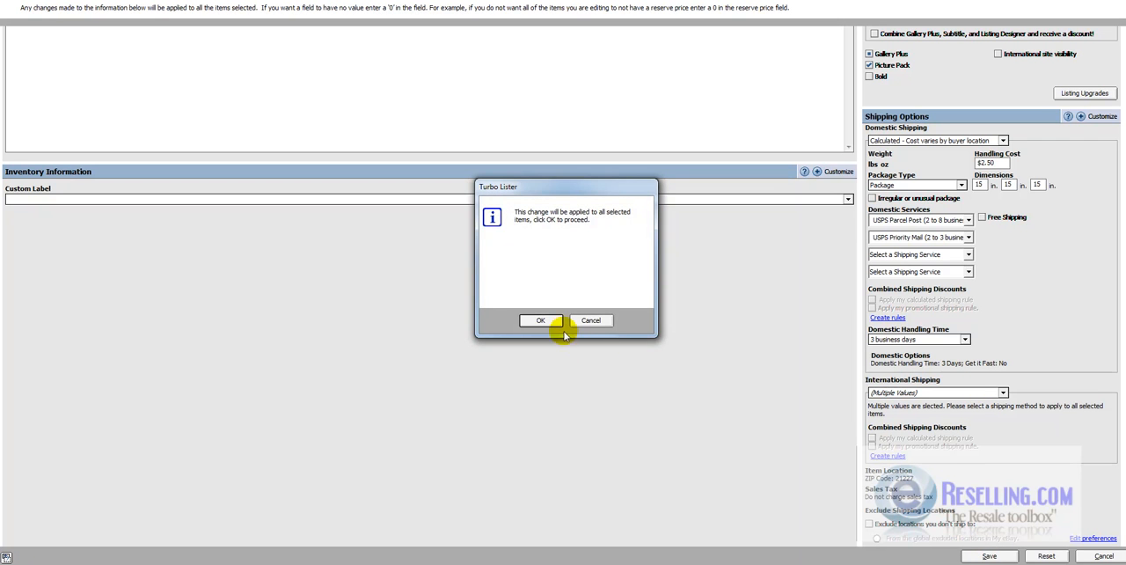
click(542, 321)
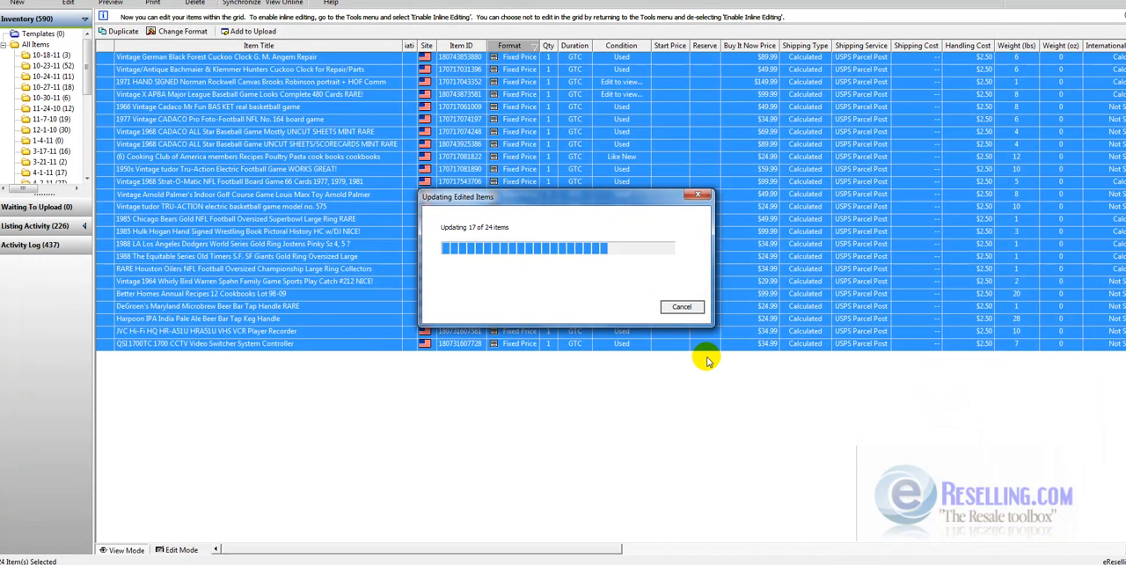
- Export the selected items as a CSV file, choosing the Accounts > eBid folder on drive C as the destination
click(667, 305)
right_click(311, 243)
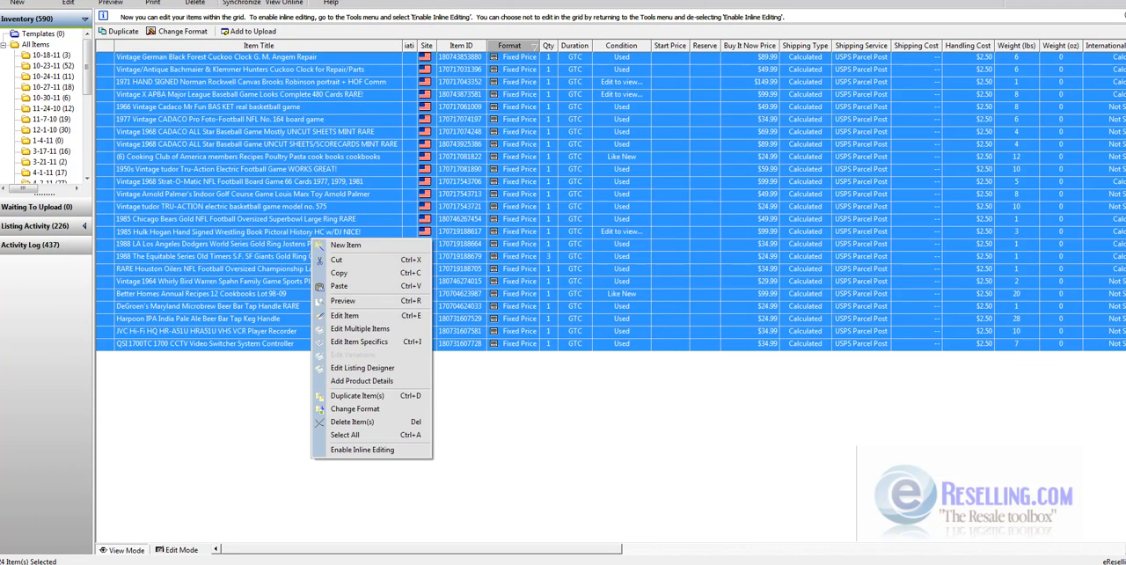
click(8, 0)
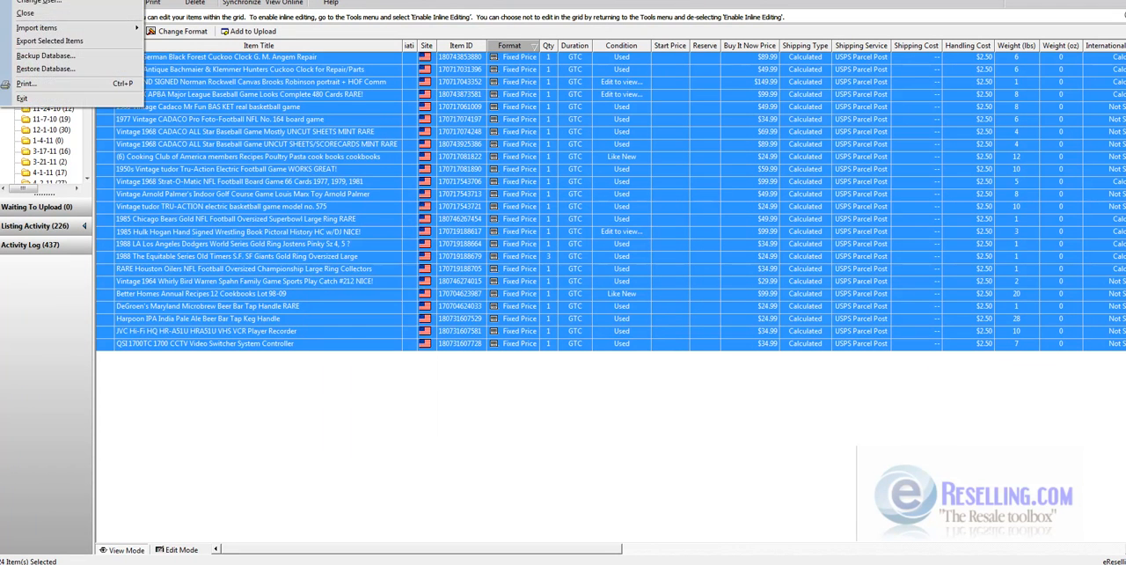
click(49, 41)
click(625, 326)
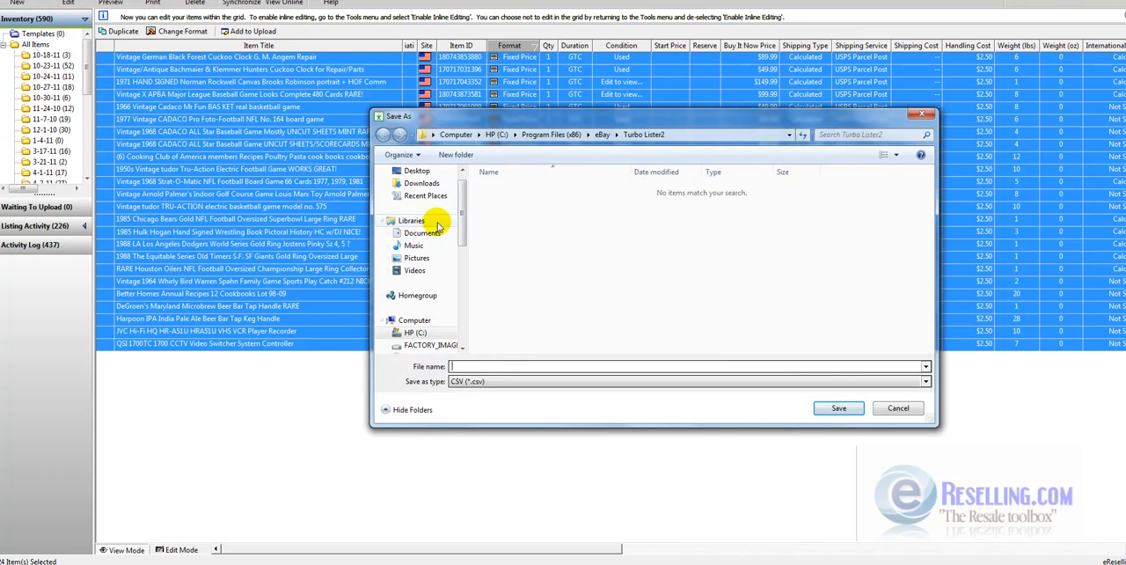
click(423, 334)
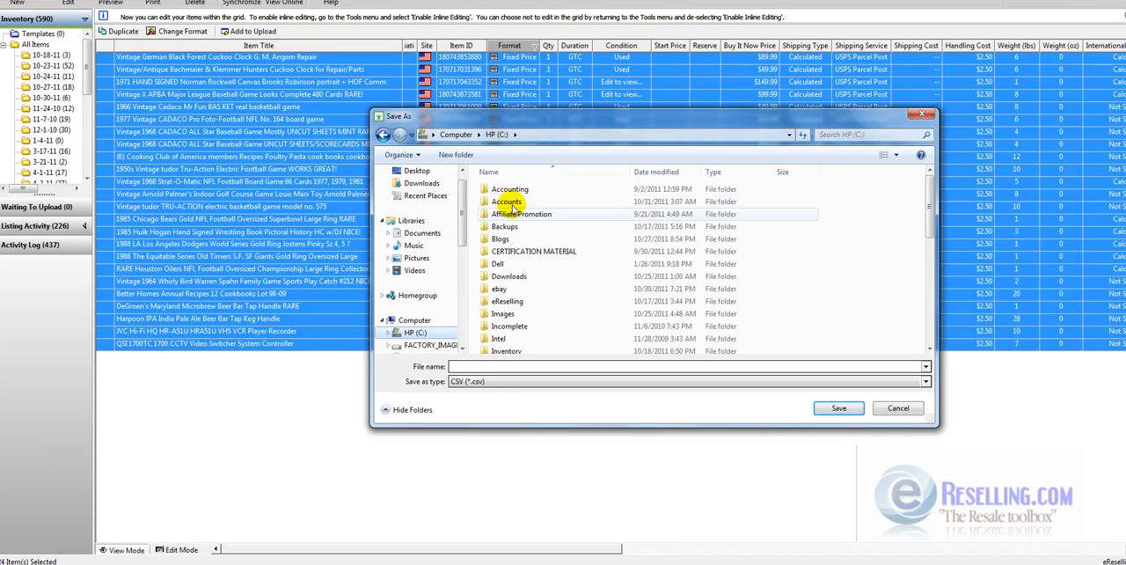
double_click(513, 201)
double_click(492, 189)
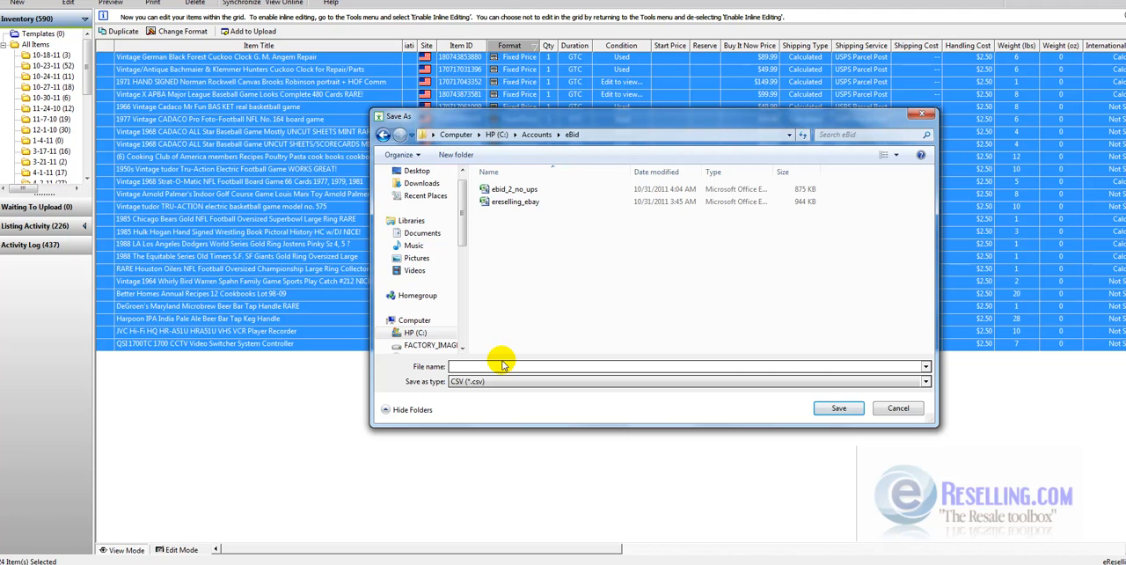
- Name the export file ereselling_turbo_lister_batch_1 and save it as CSV
text(ebi)
key(BackSpace)
key(BackSpace)
text(reselling_)
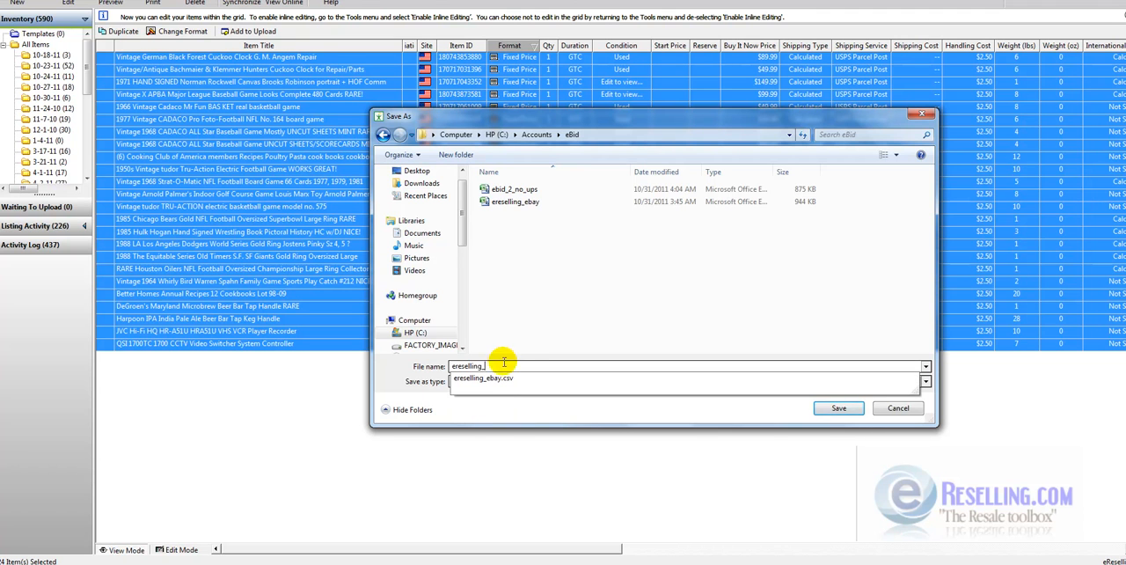
text(turbo_lister_batch_1)
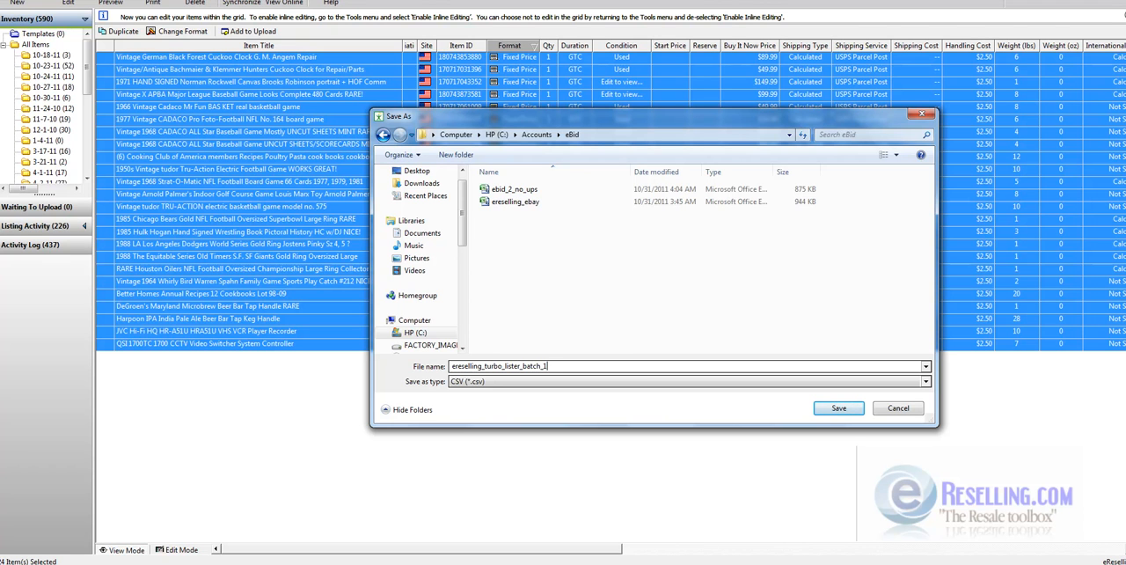
click(834, 410)
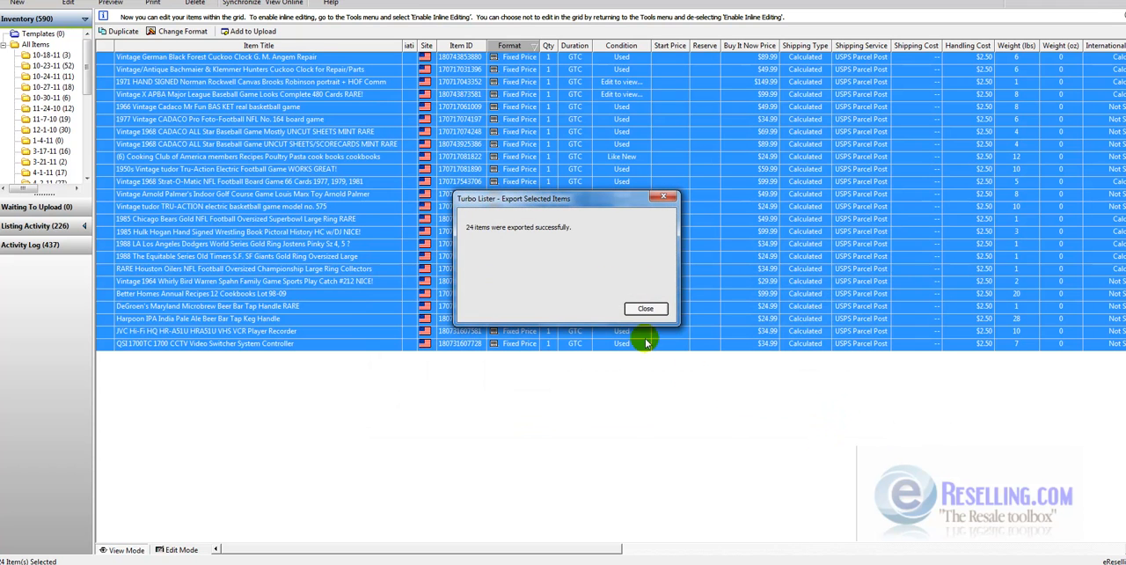
click(645, 307)
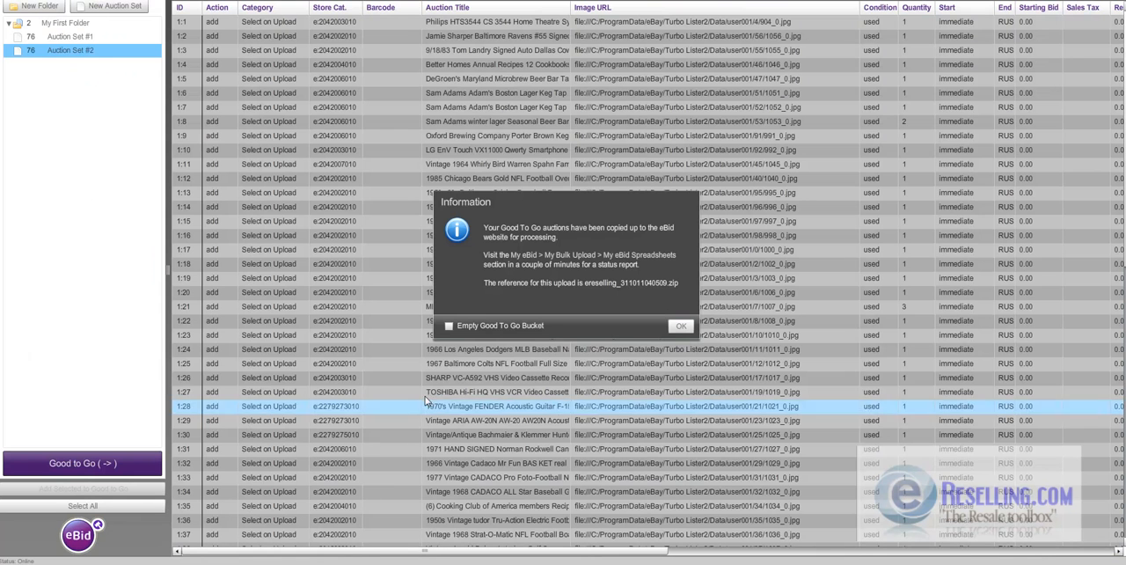
- Switch to Ninja Lister, dismiss the upload information, and add a new auction set to My First Folder
click(680, 321)
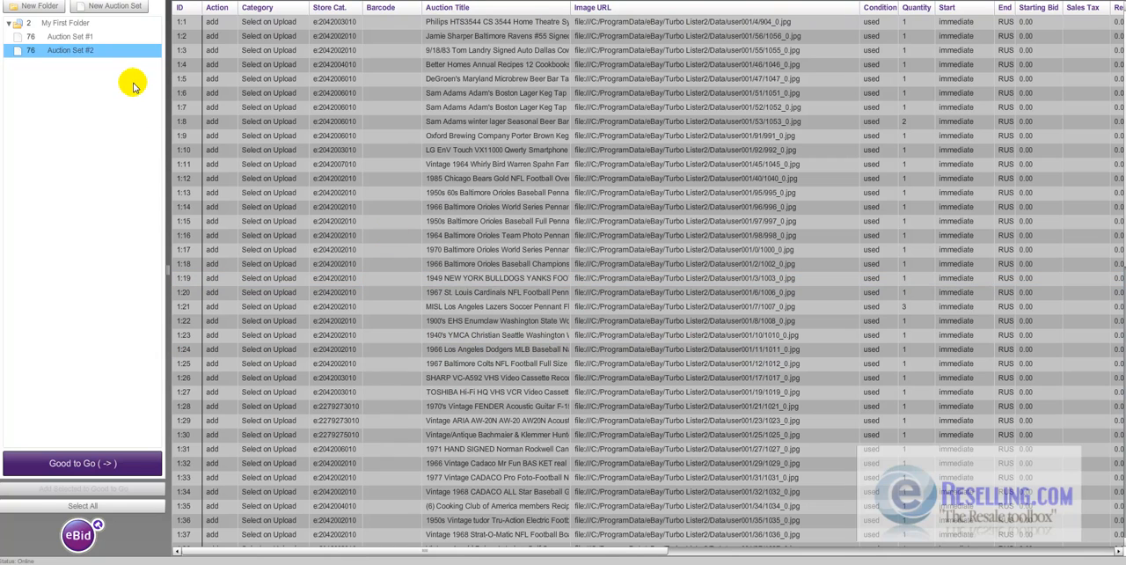
click(64, 22)
right_click(65, 23)
click(74, 27)
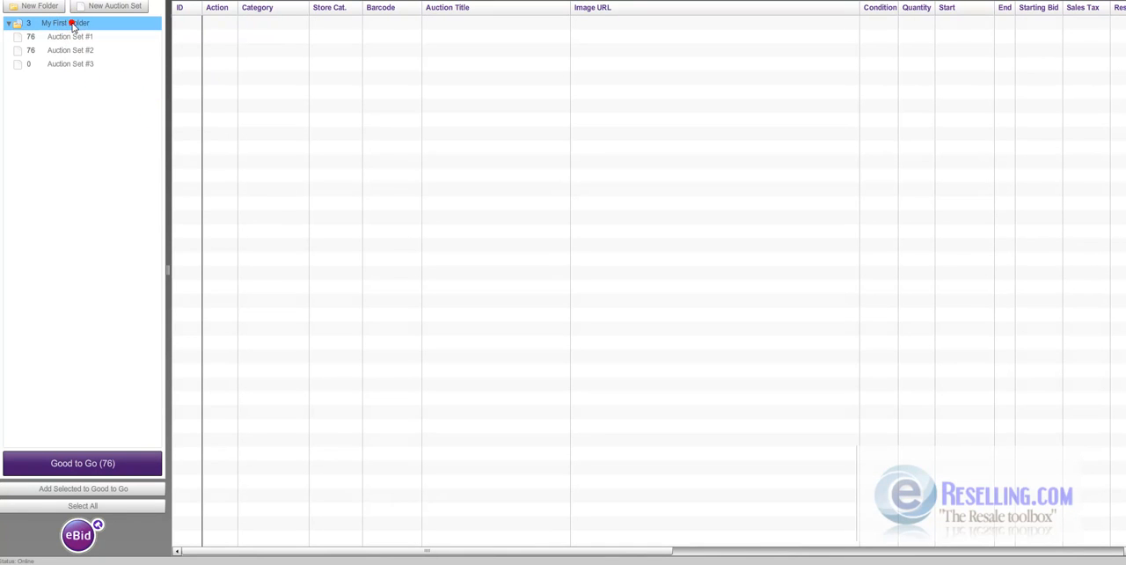
- Import the ereselling_turbo_lister_batch_1 file into the empty Auction Set #3
click(76, 65)
right_click(75, 65)
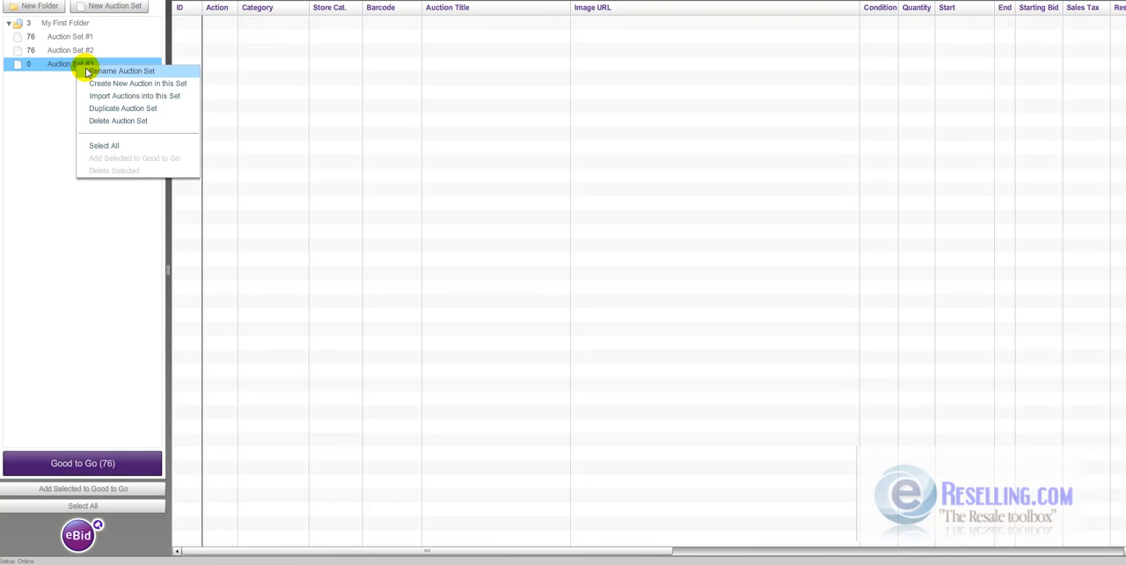
click(107, 96)
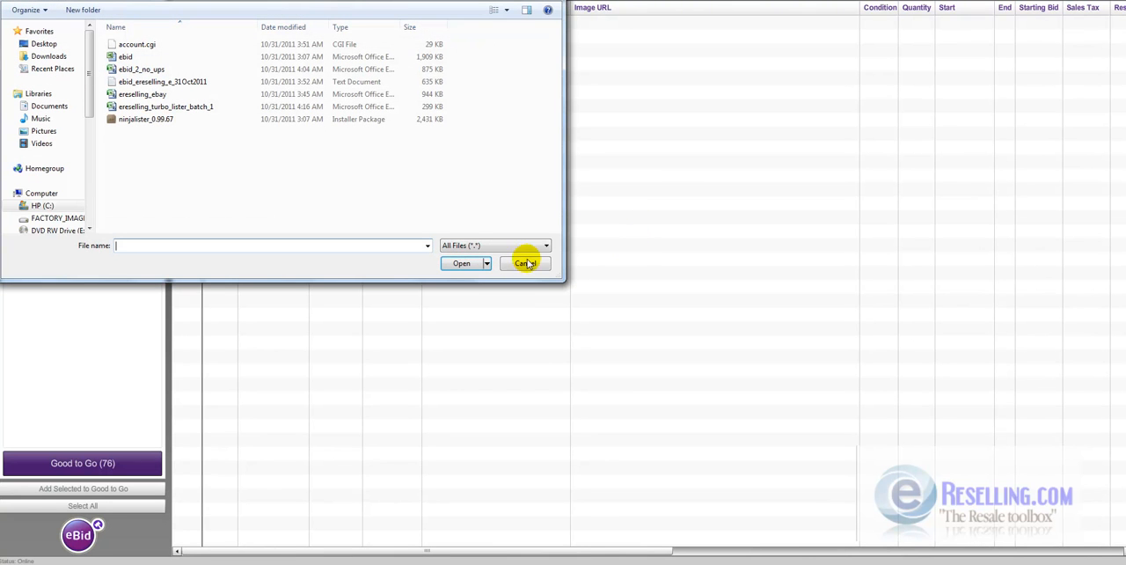
double_click(193, 106)
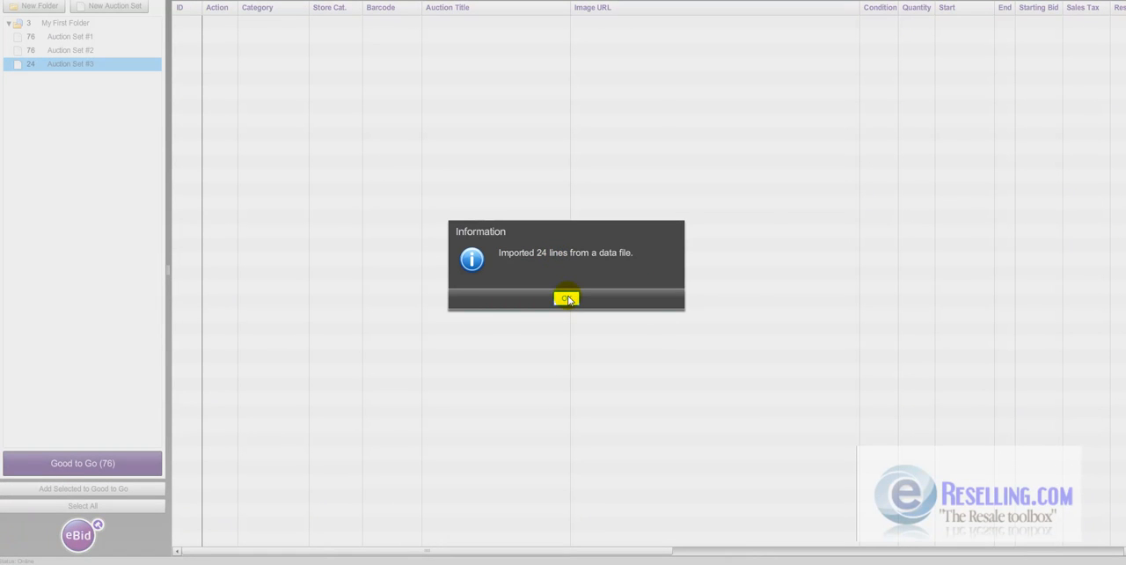
click(565, 298)
click(485, 166)
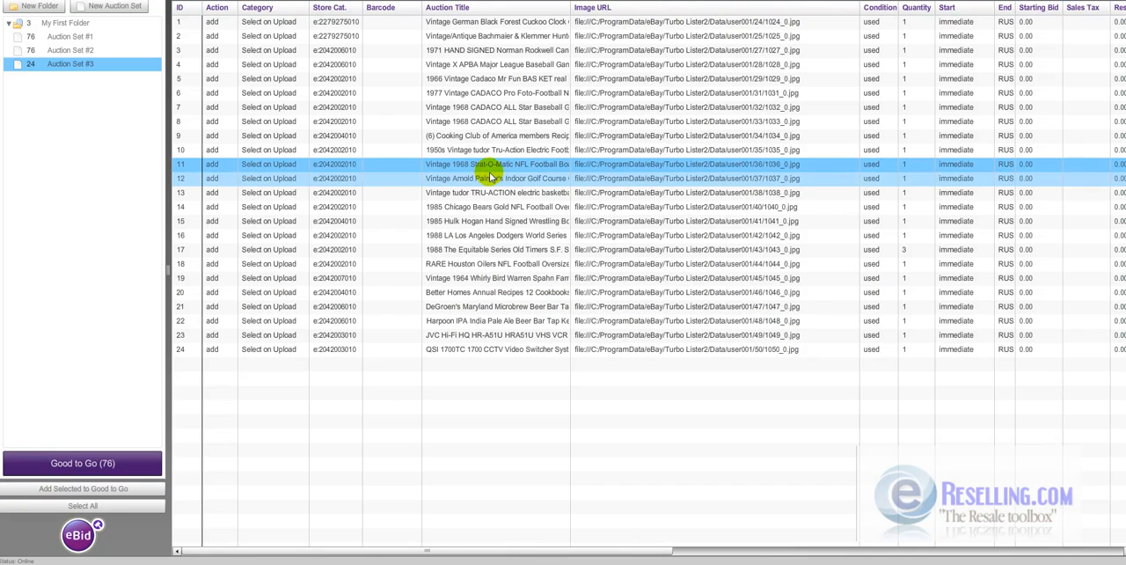
right_click(95, 66)
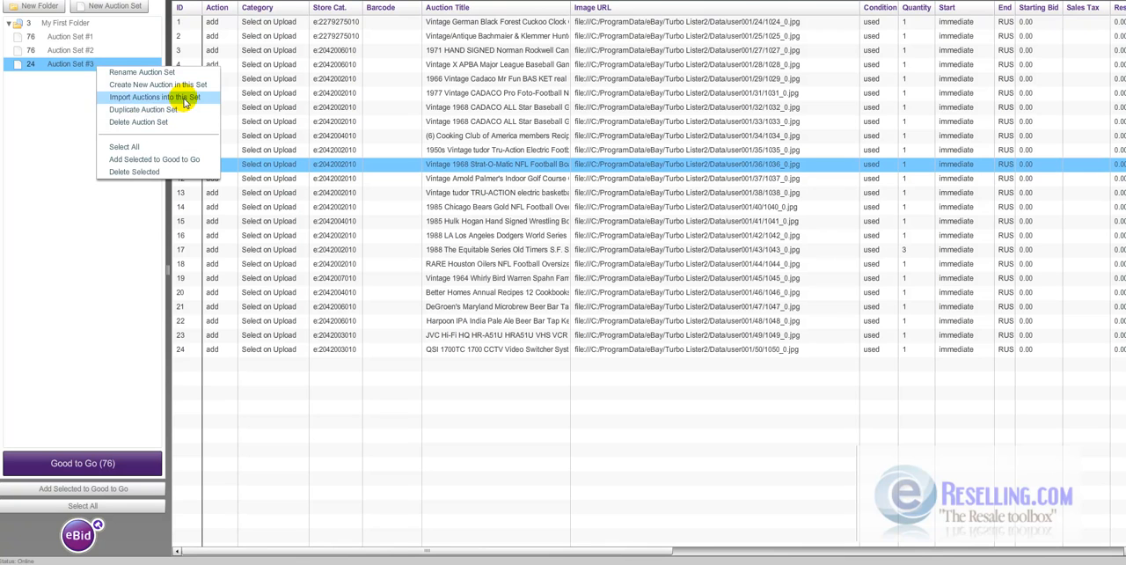
click(180, 147)
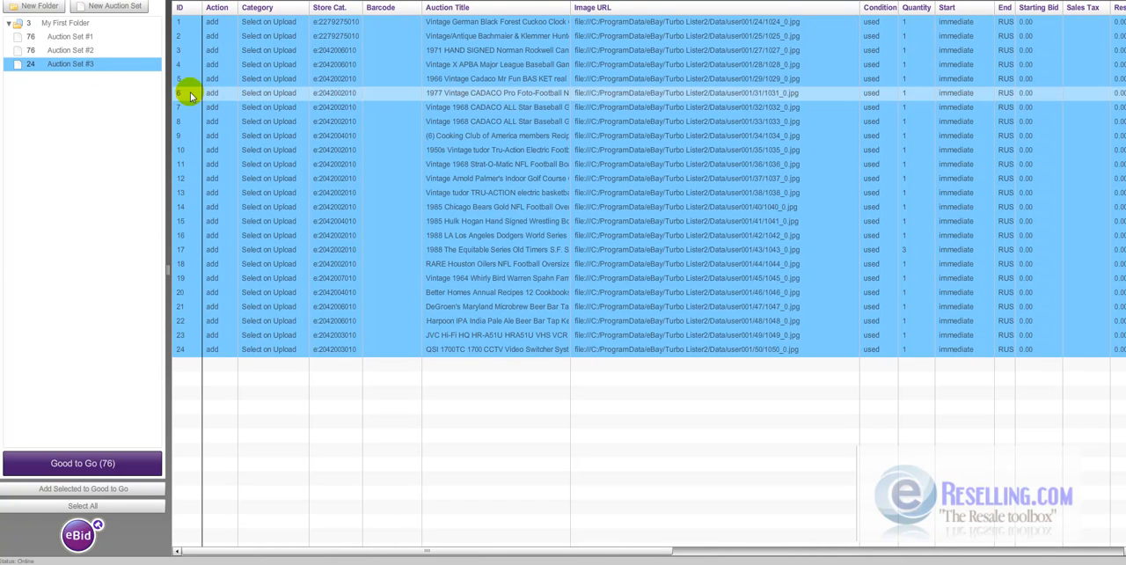
right_click(84, 68)
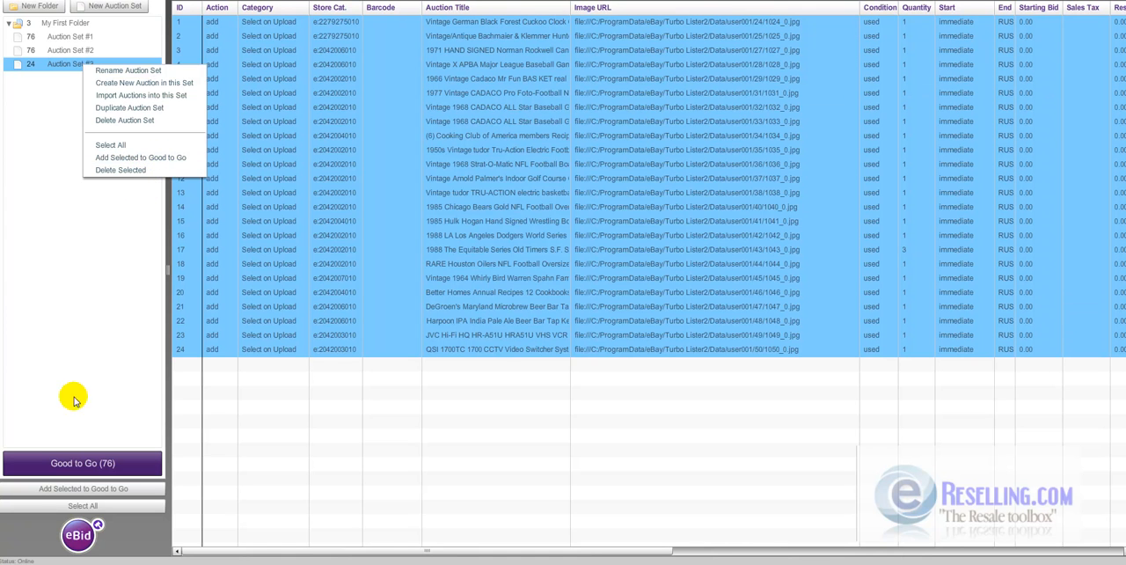
- View the Good To Go auctions and remove all of them from Good to Go
click(76, 460)
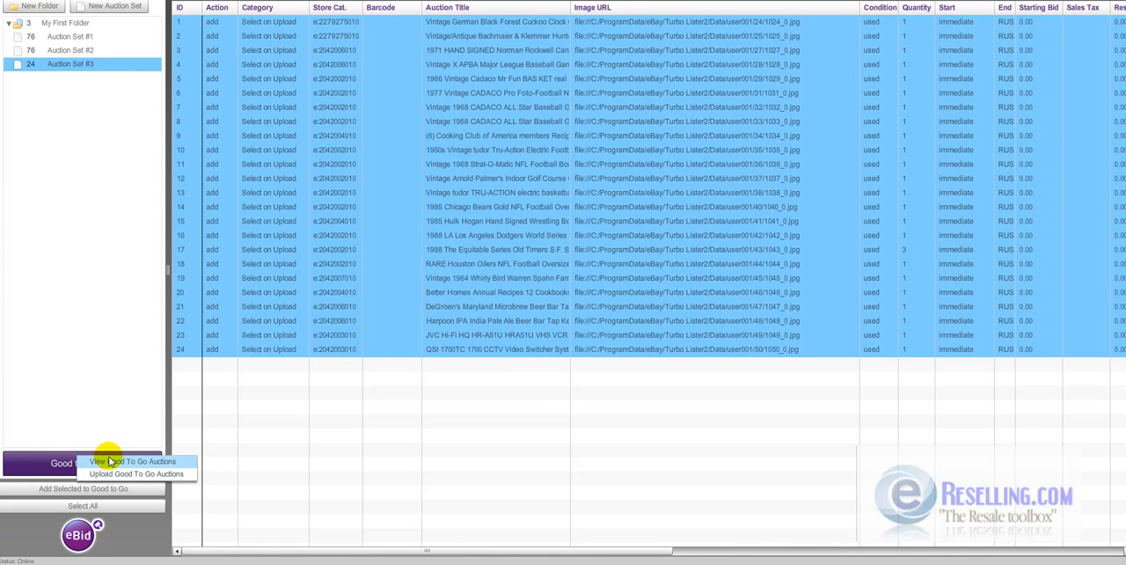
click(166, 460)
click(493, 363)
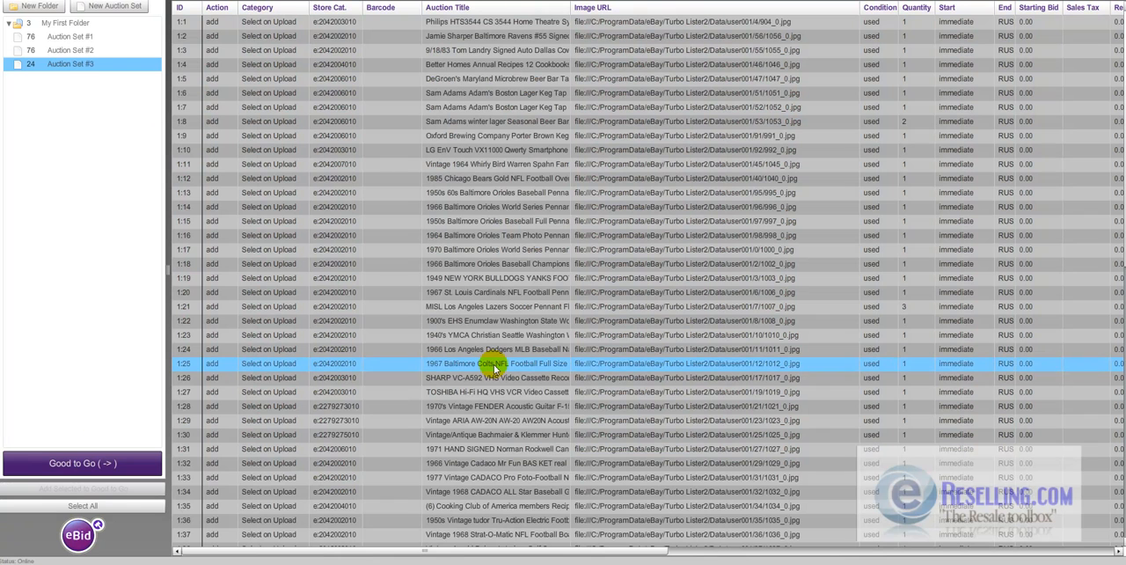
right_click(495, 366)
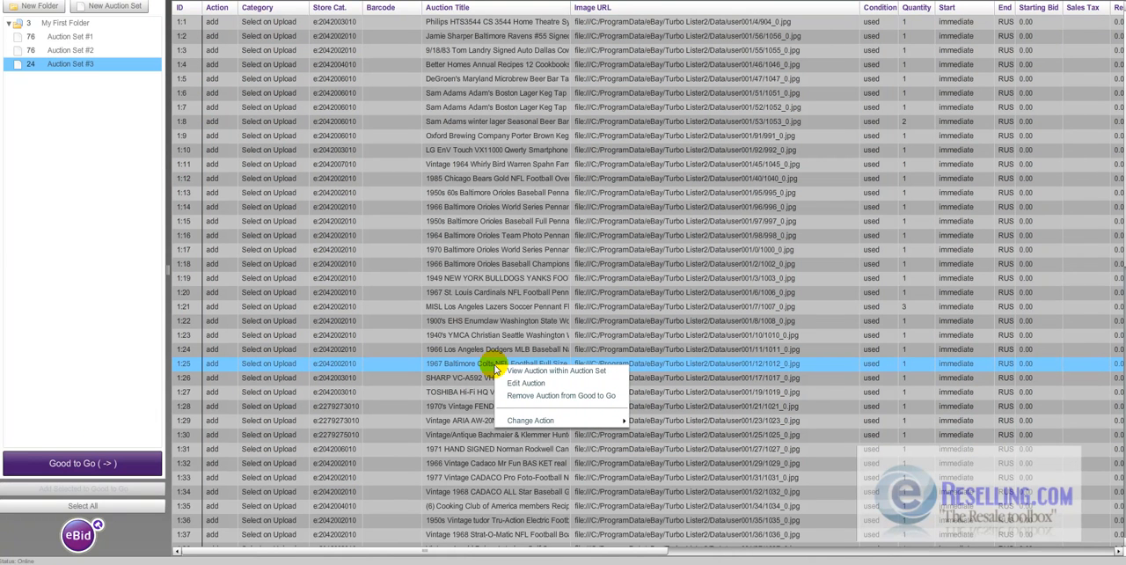
click(405, 403)
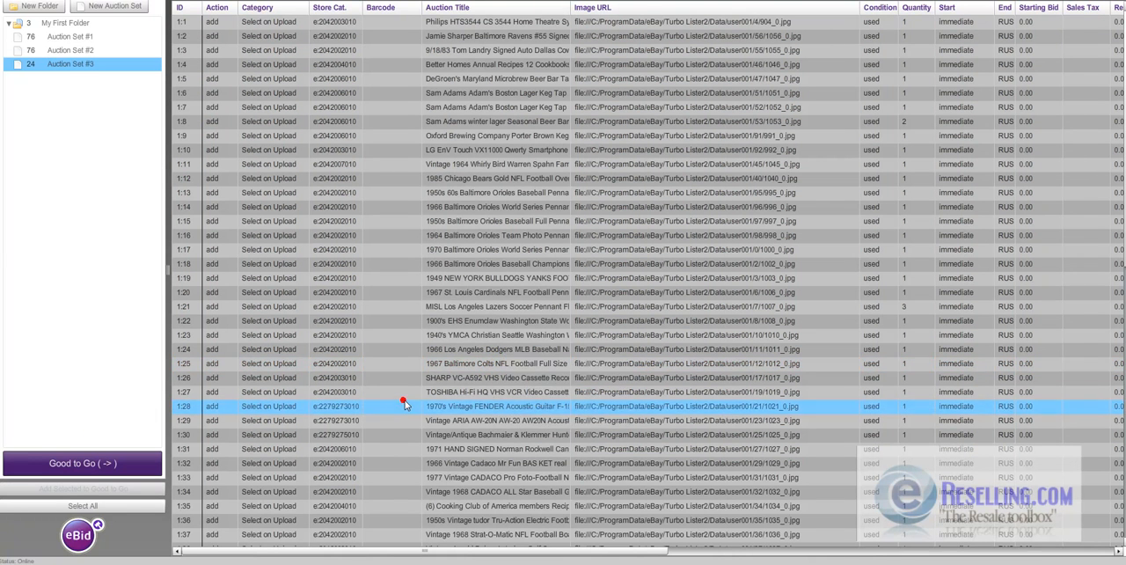
key(ctrl+a)
right_click(398, 263)
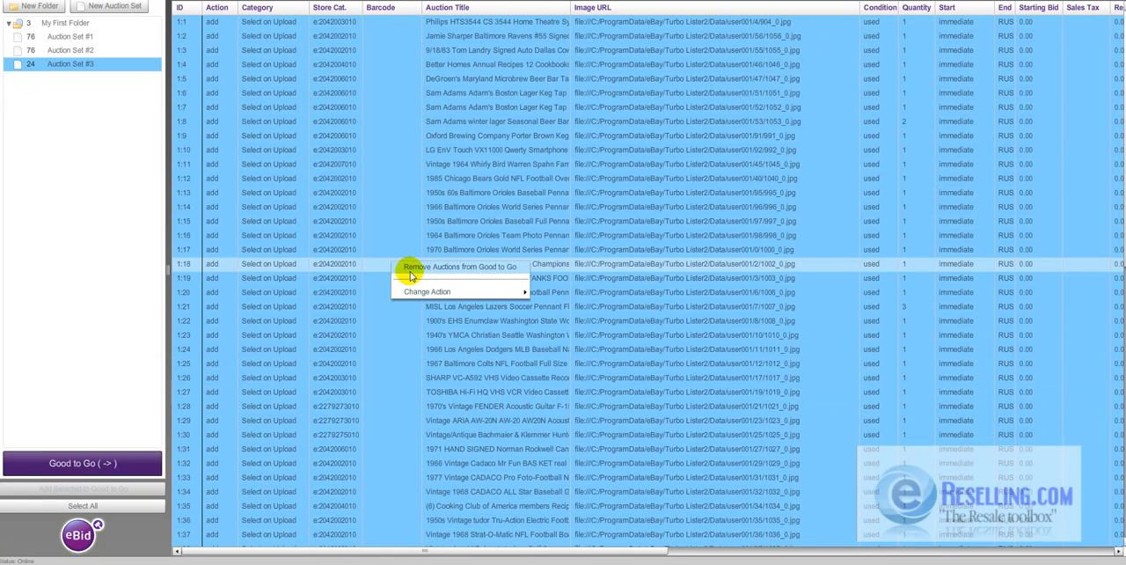
click(400, 265)
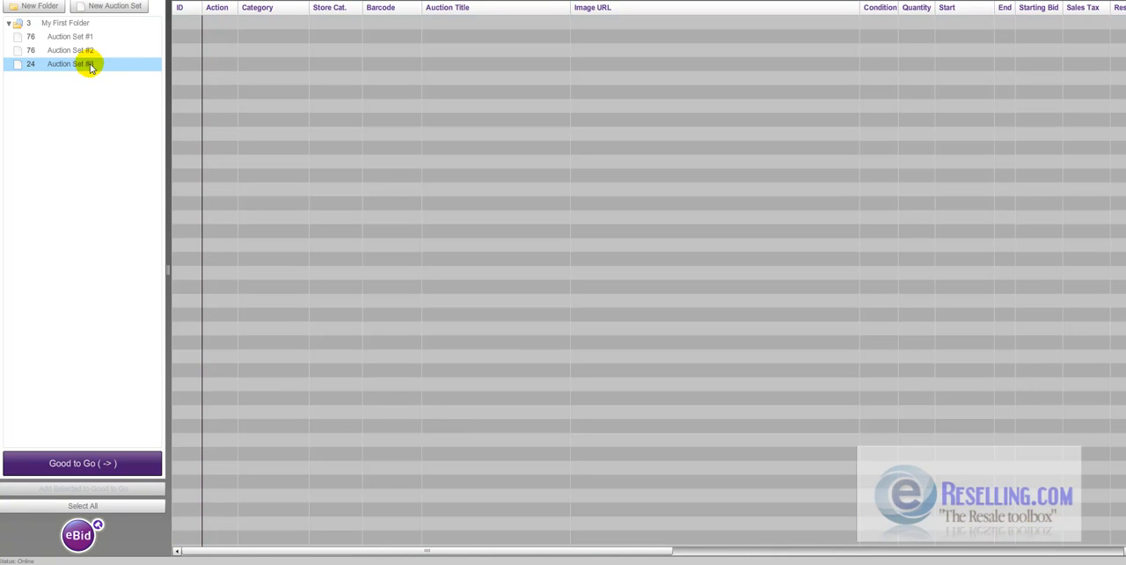
- Select all auctions in Auction Set #3 and add them to Good to Go
click(89, 67)
right_click(91, 65)
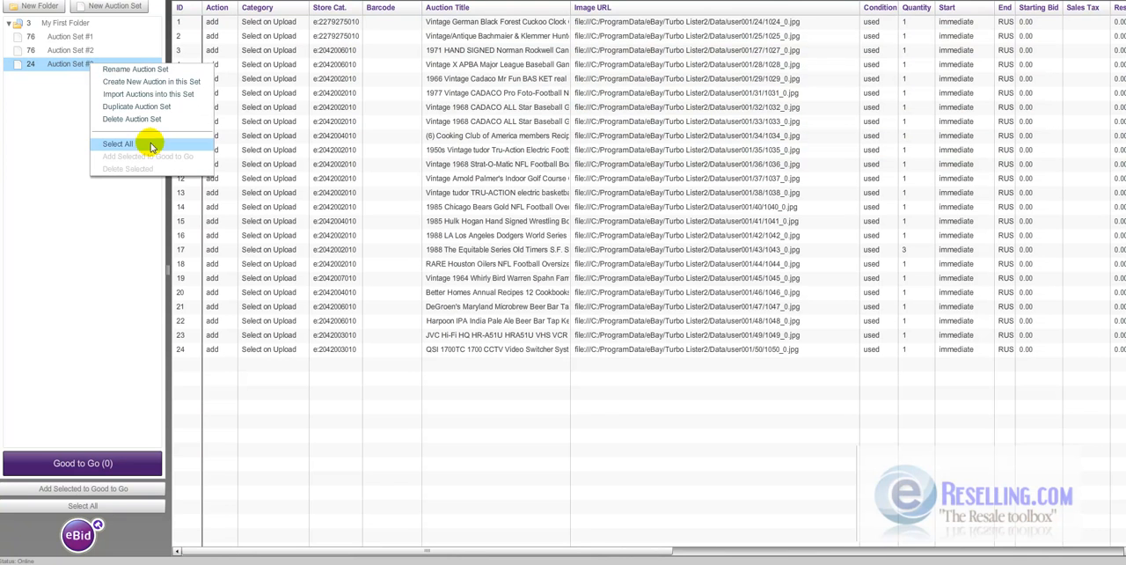
click(117, 144)
right_click(85, 67)
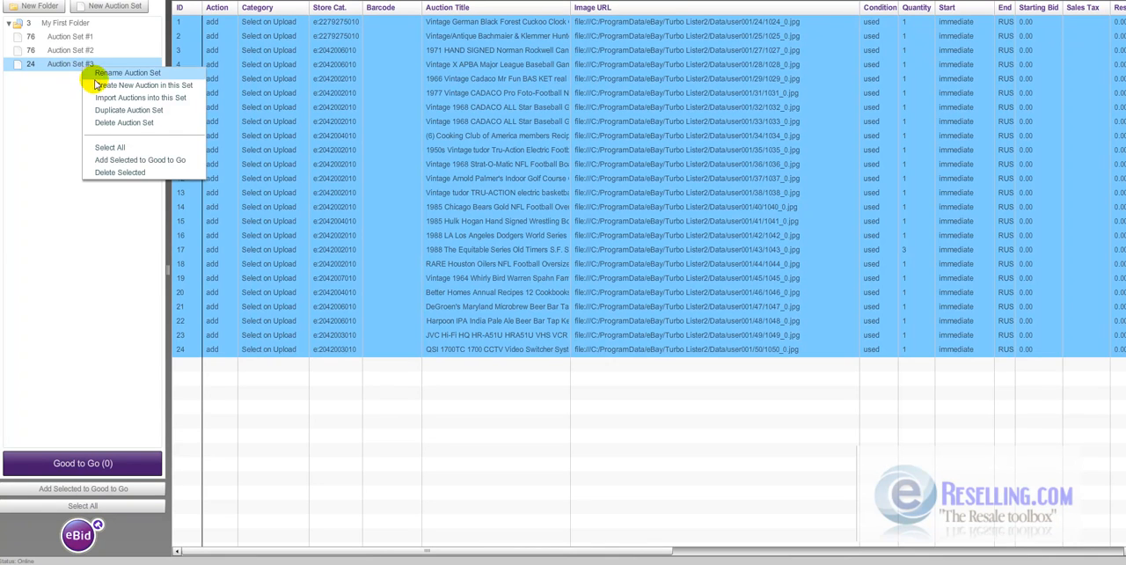
click(136, 159)
- Upload the Good To Go auctions to eBid and confirm the upload
click(92, 466)
click(120, 485)
click(544, 314)
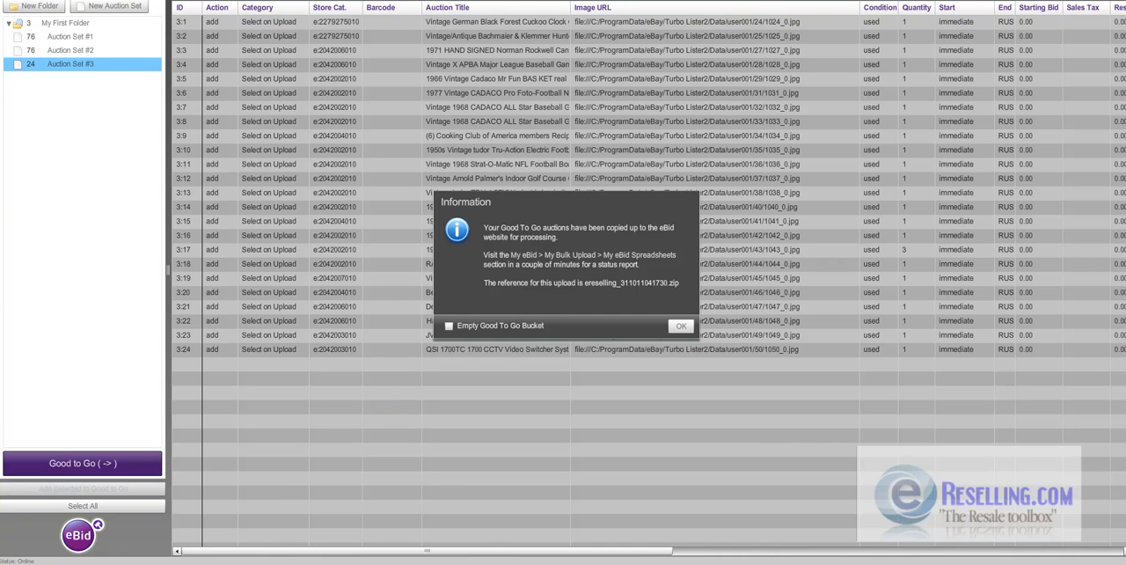
- Switch to the browser, check the newest upload's data check on the My Bulk Upload page, and review its auctions requiring attention
click(197, 563)
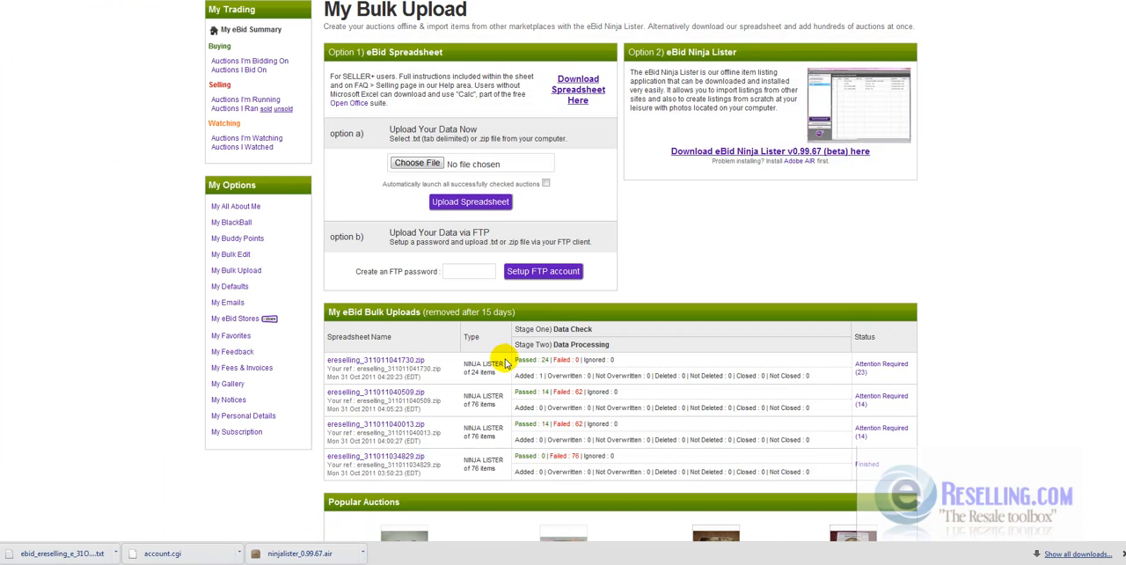
drag(516, 360, 547, 360)
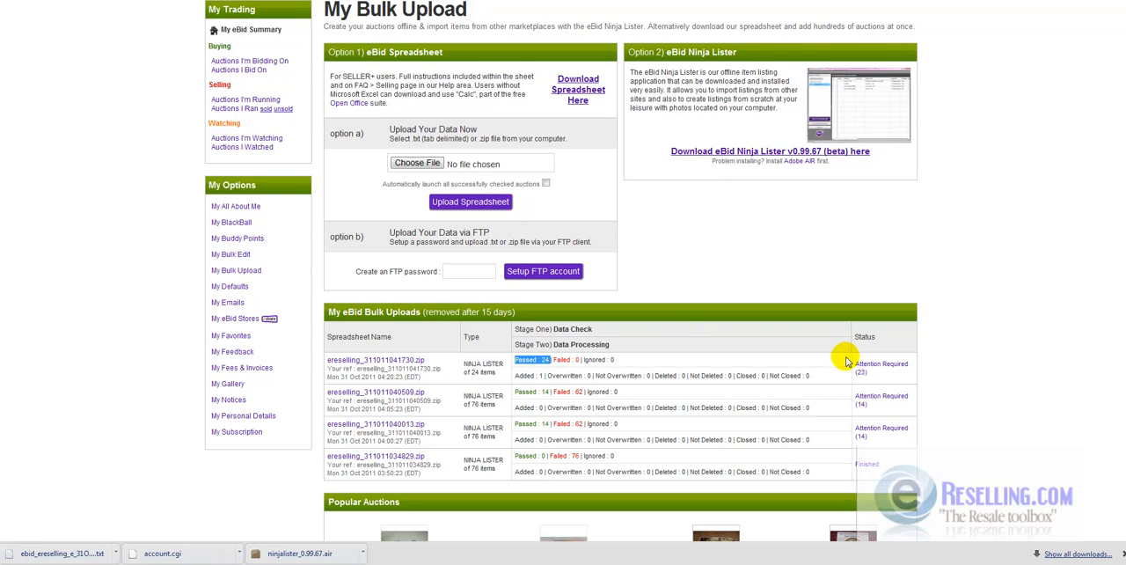
click(882, 369)
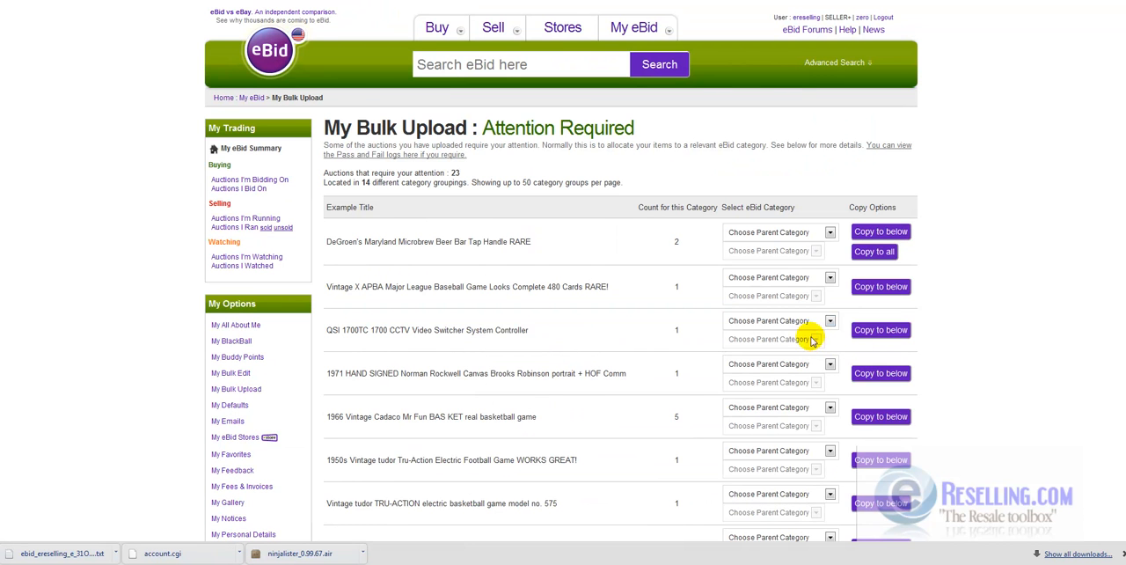
scroll(906, 373, down, 5)
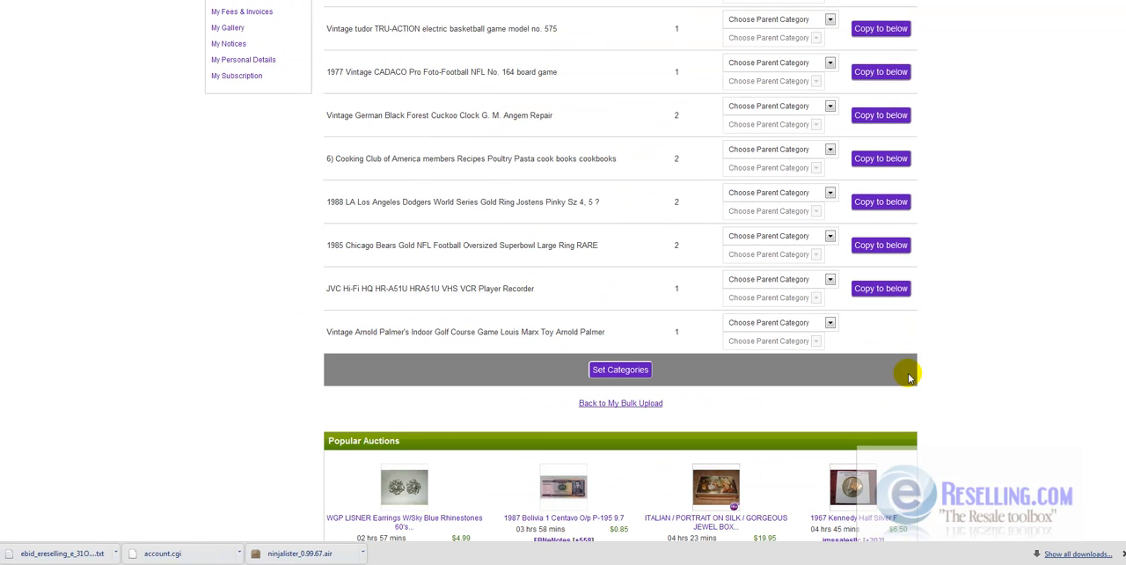
scroll(906, 380, up, 6)
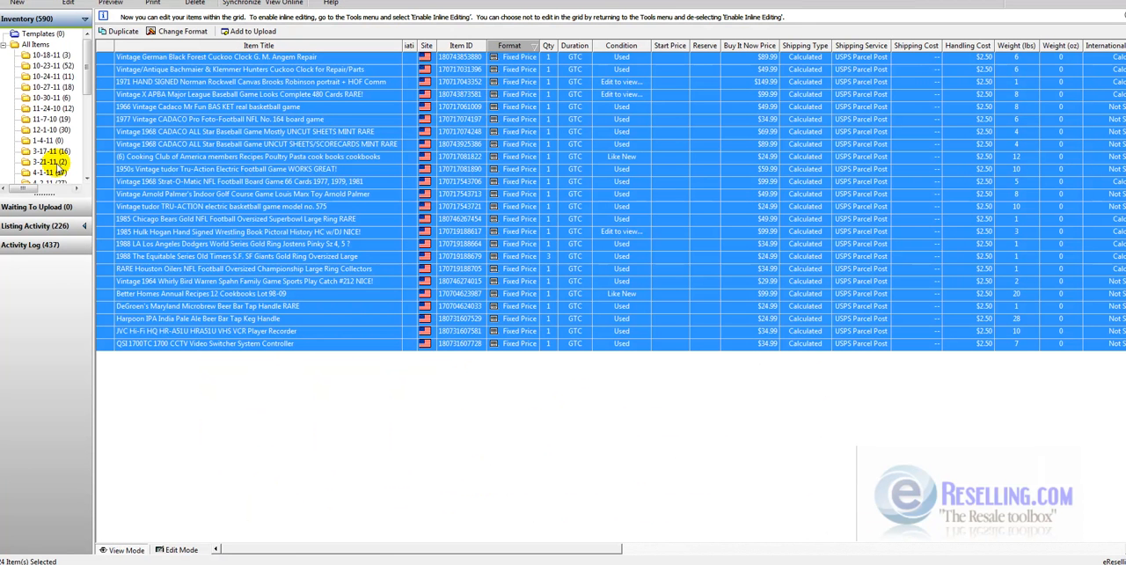
- In Turbo Lister, open the "Imported from eBay (130)" inventory folder and look through its first fixed-price listings
scroll(89, 164, down, 5)
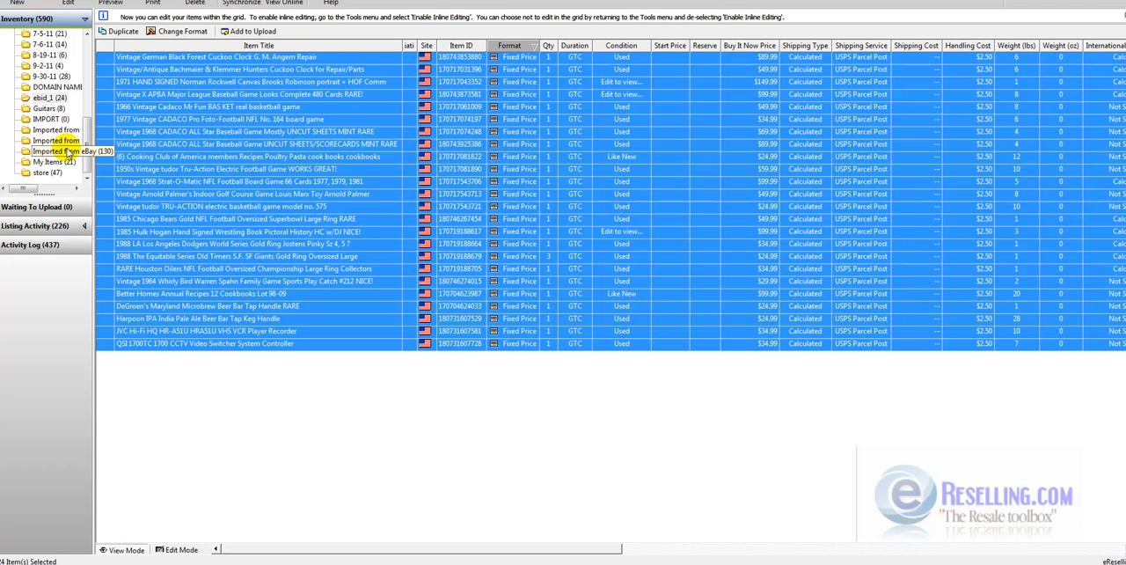
click(63, 151)
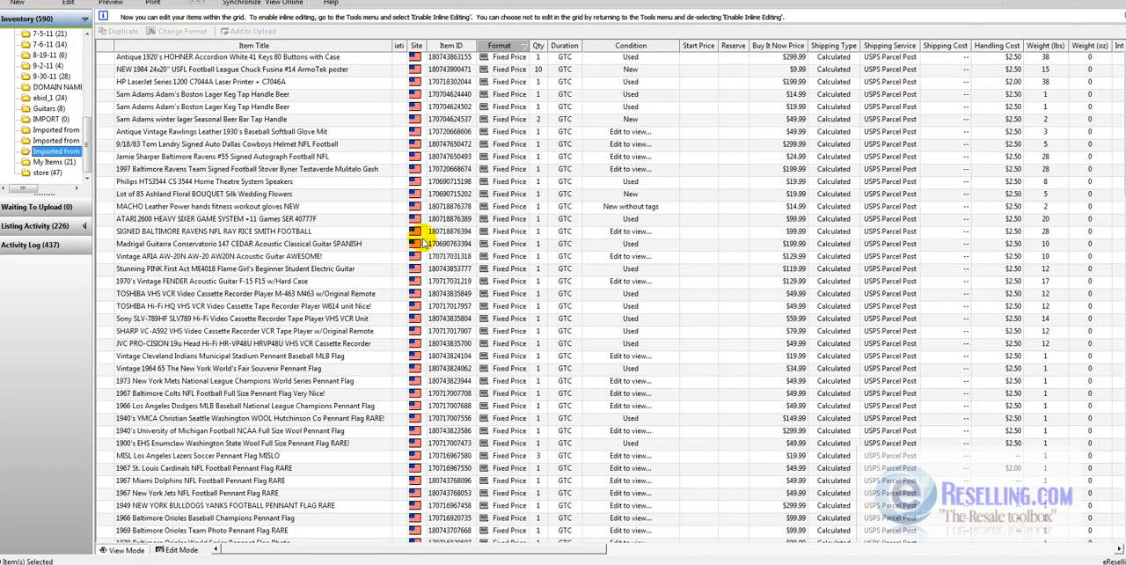
click(290, 56)
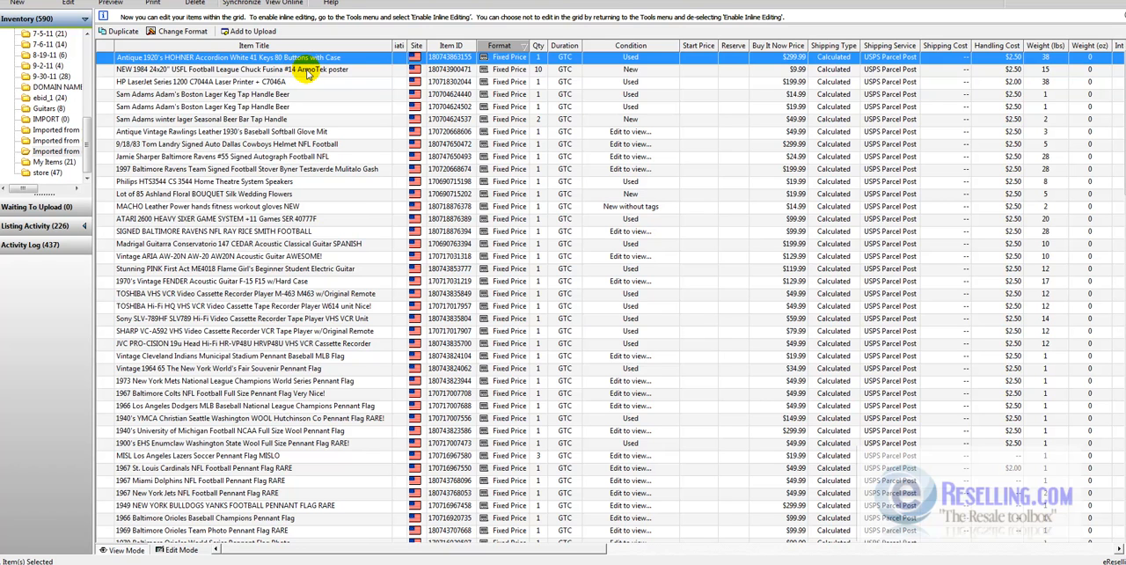
click(303, 70)
click(310, 83)
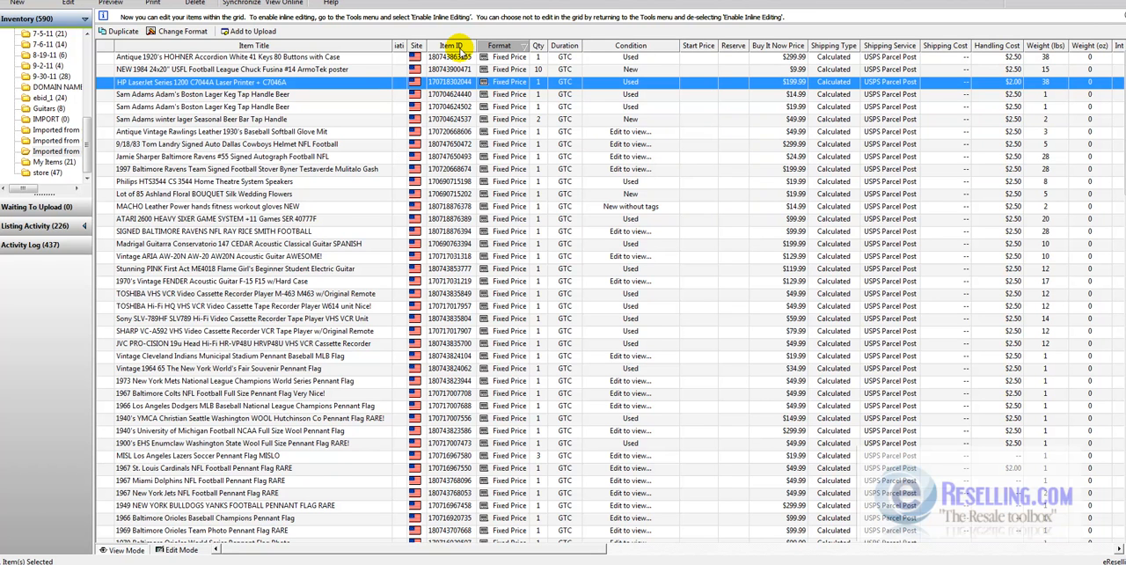
click(233, 96)
click(237, 106)
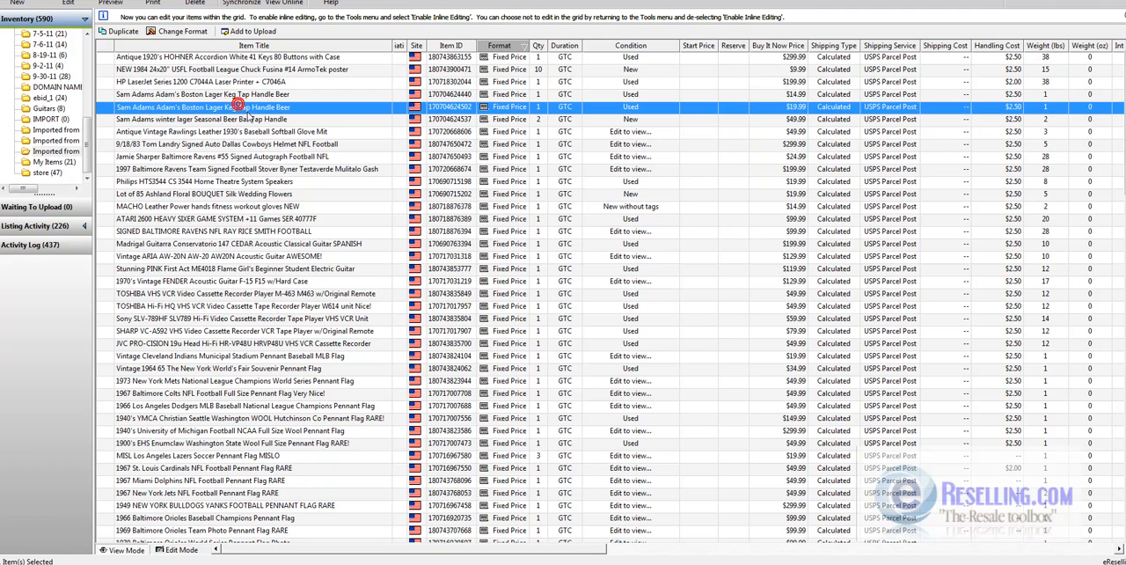
click(250, 119)
click(262, 95)
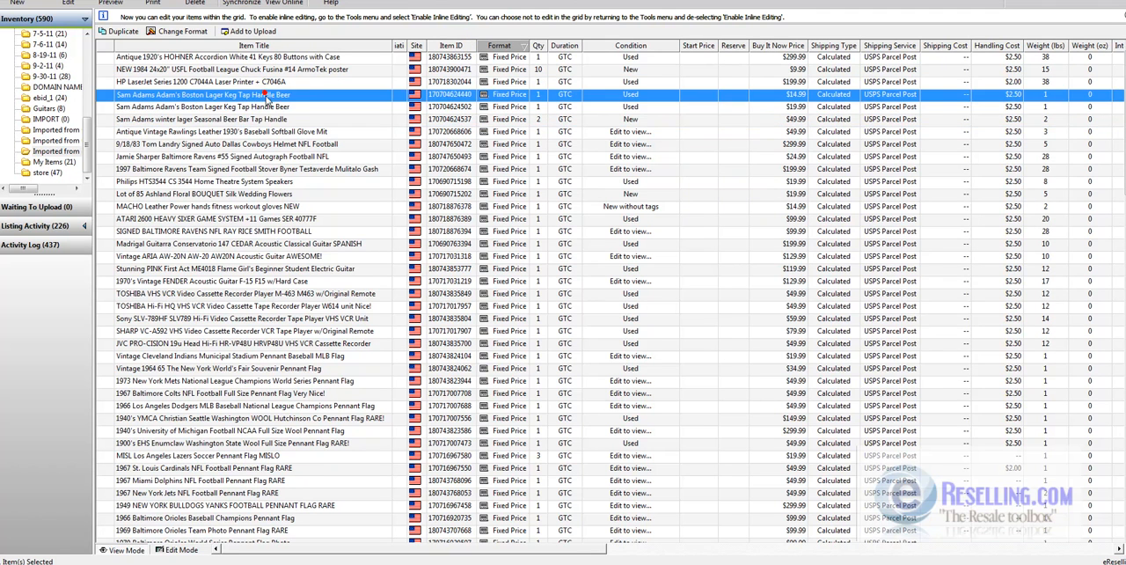
ctrl+click(271, 108)
ctrl+click(274, 120)
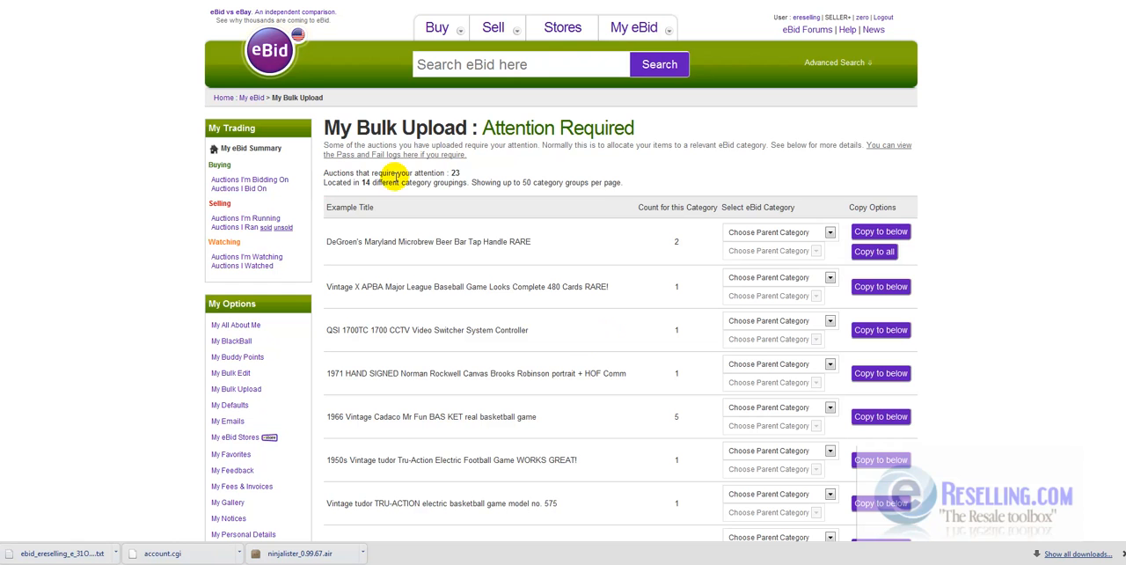
- In the browser, view the parent category choices for the first Attention Required group and look through the remaining category groups
click(772, 234)
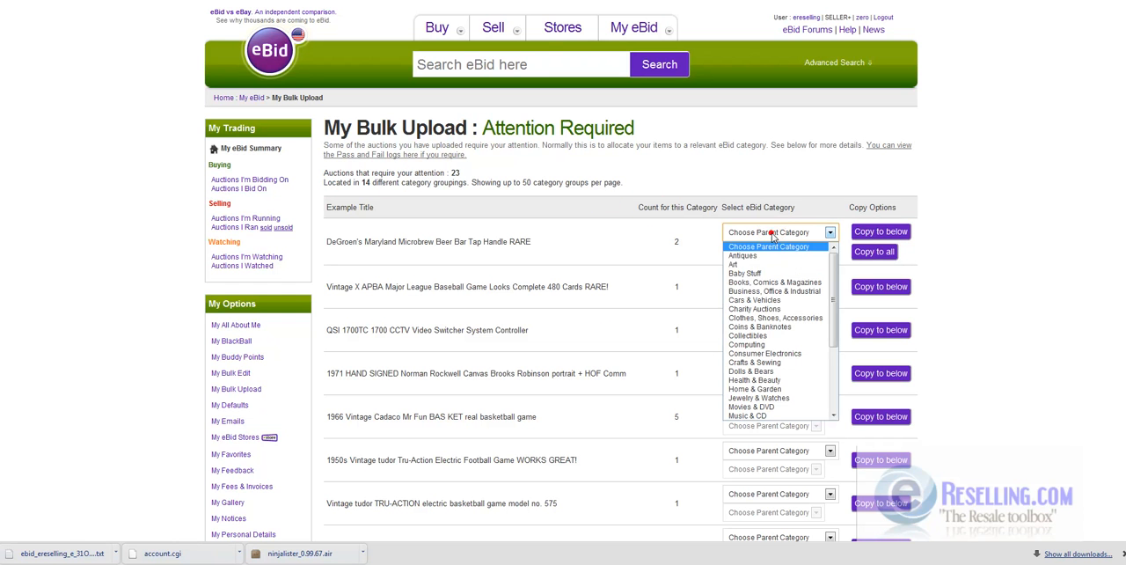
click(620, 361)
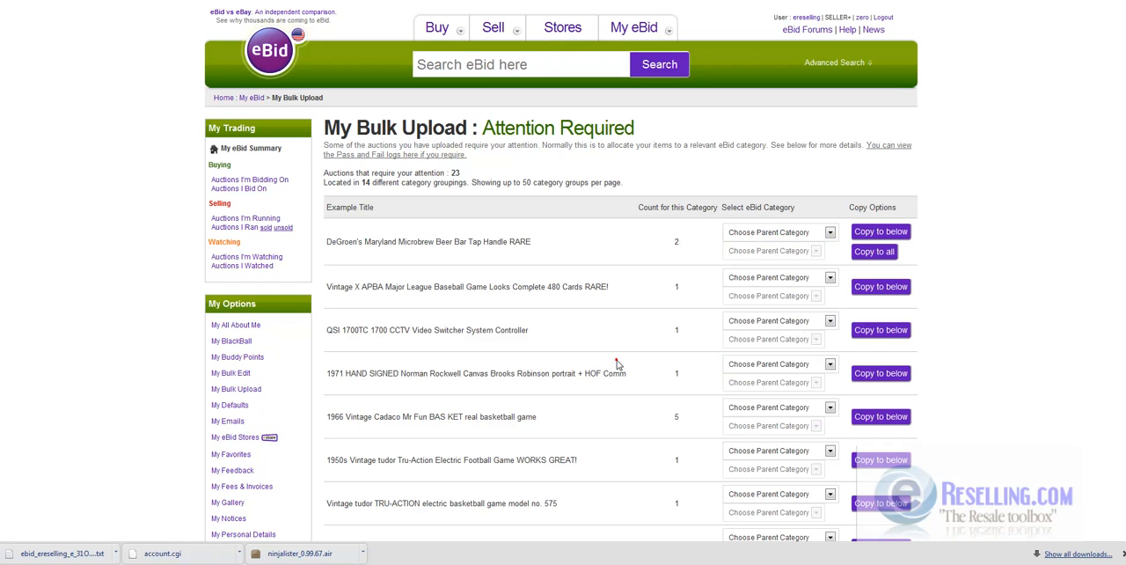
scroll(547, 280, down, 3)
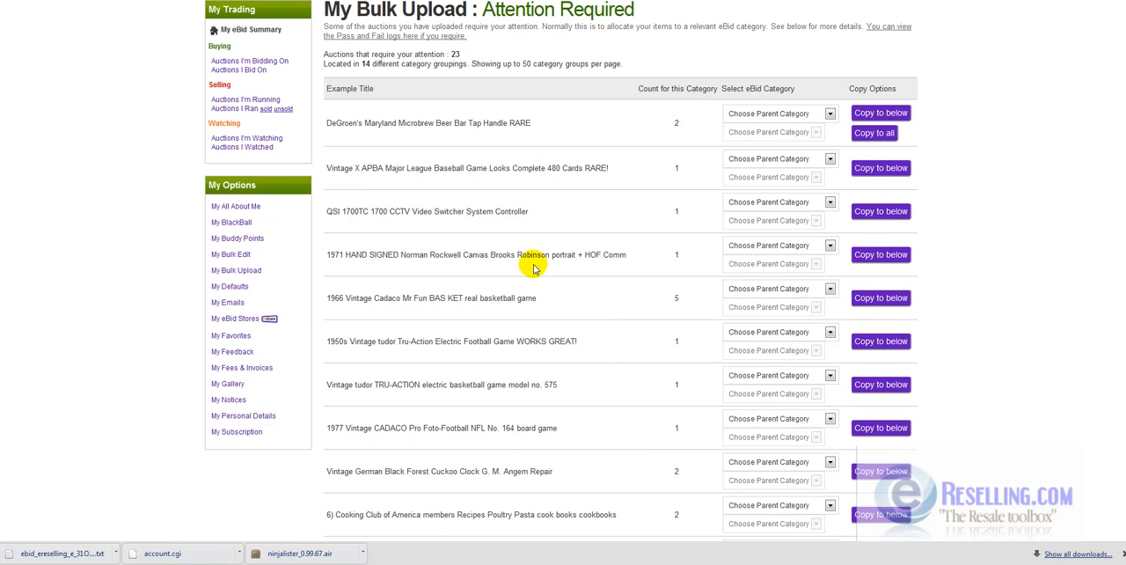
- Return to the My Bulk Upload page and check the newest upload's data check results against the earlier uploads
click(247, 271)
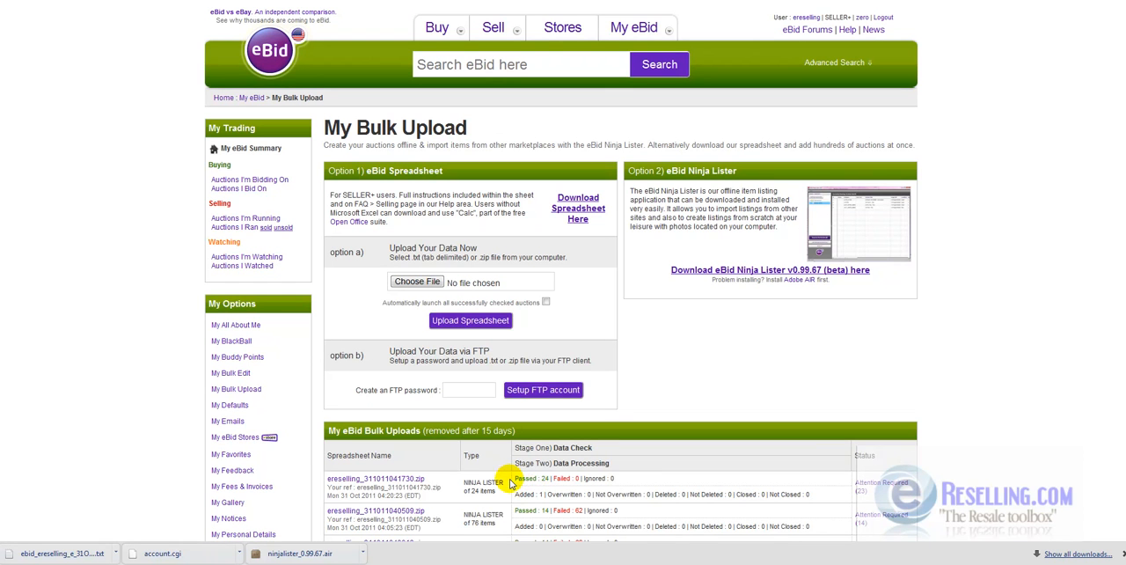
drag(516, 478, 635, 472)
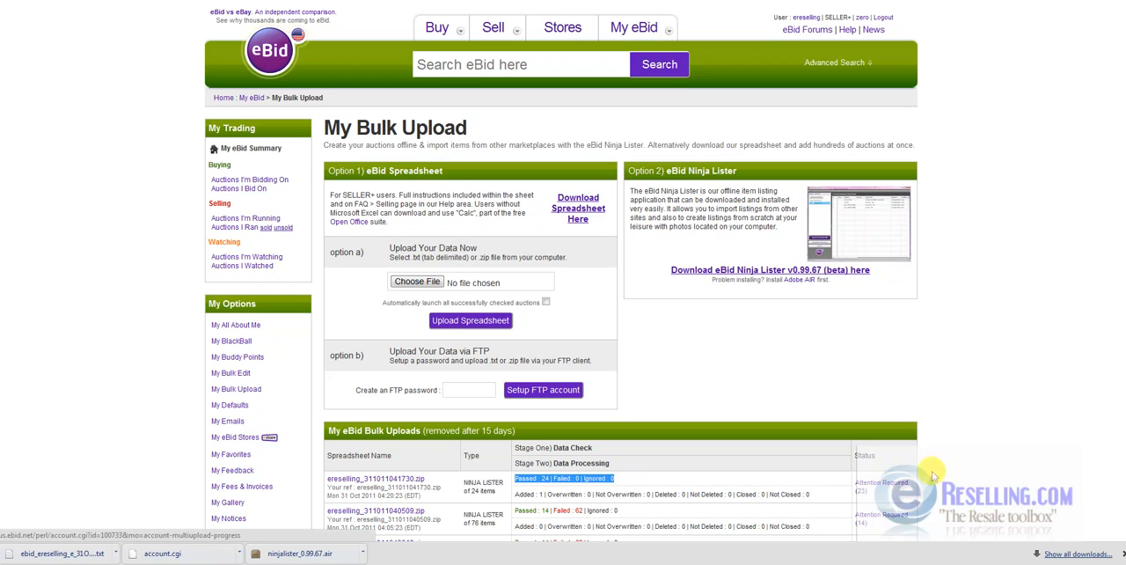
click(771, 368)
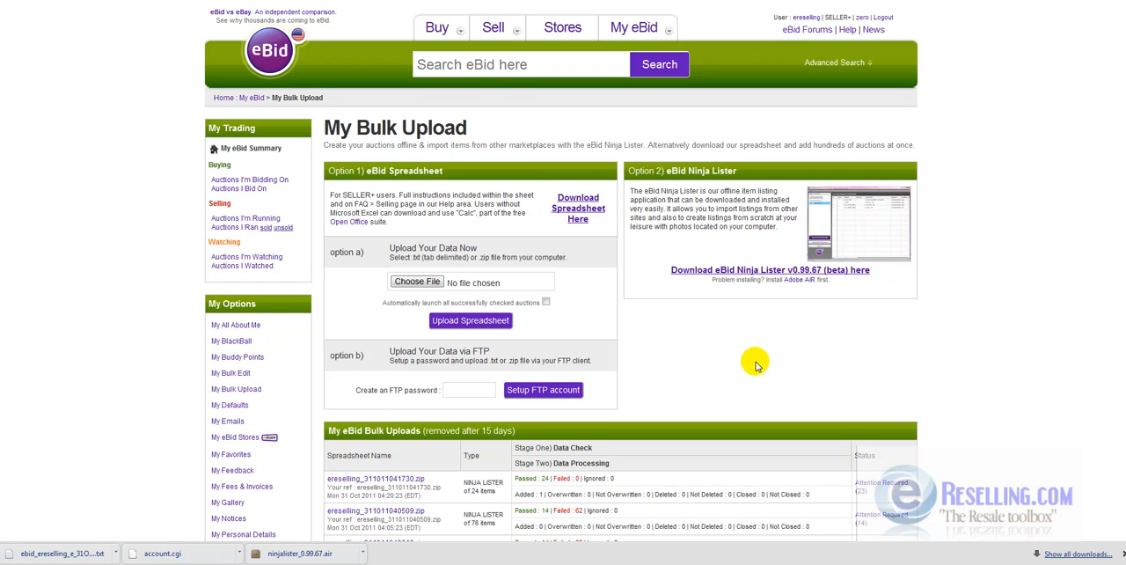
scroll(755, 362, down, 3)
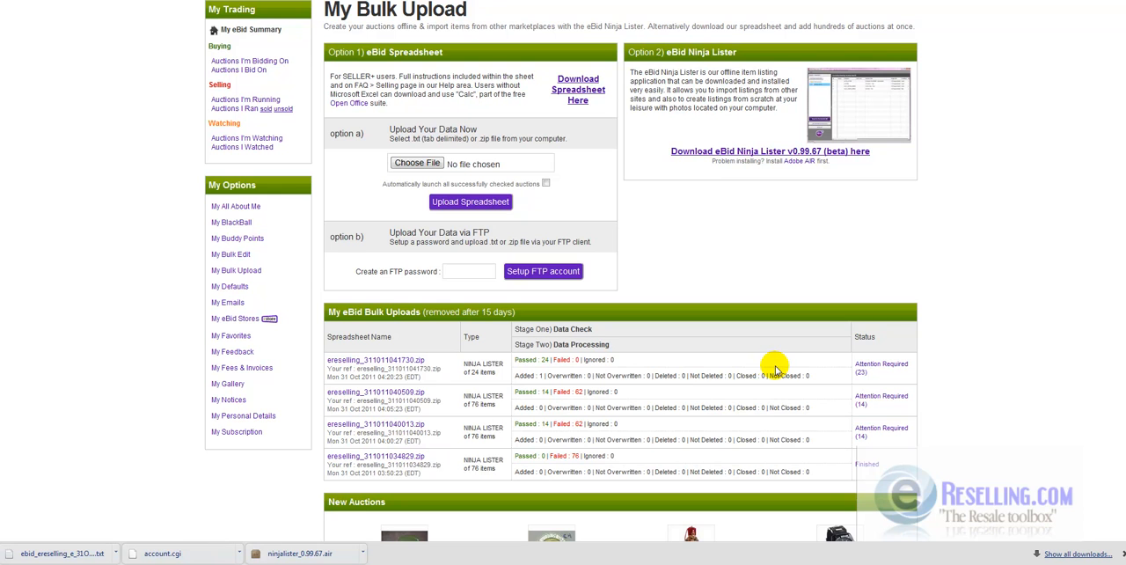